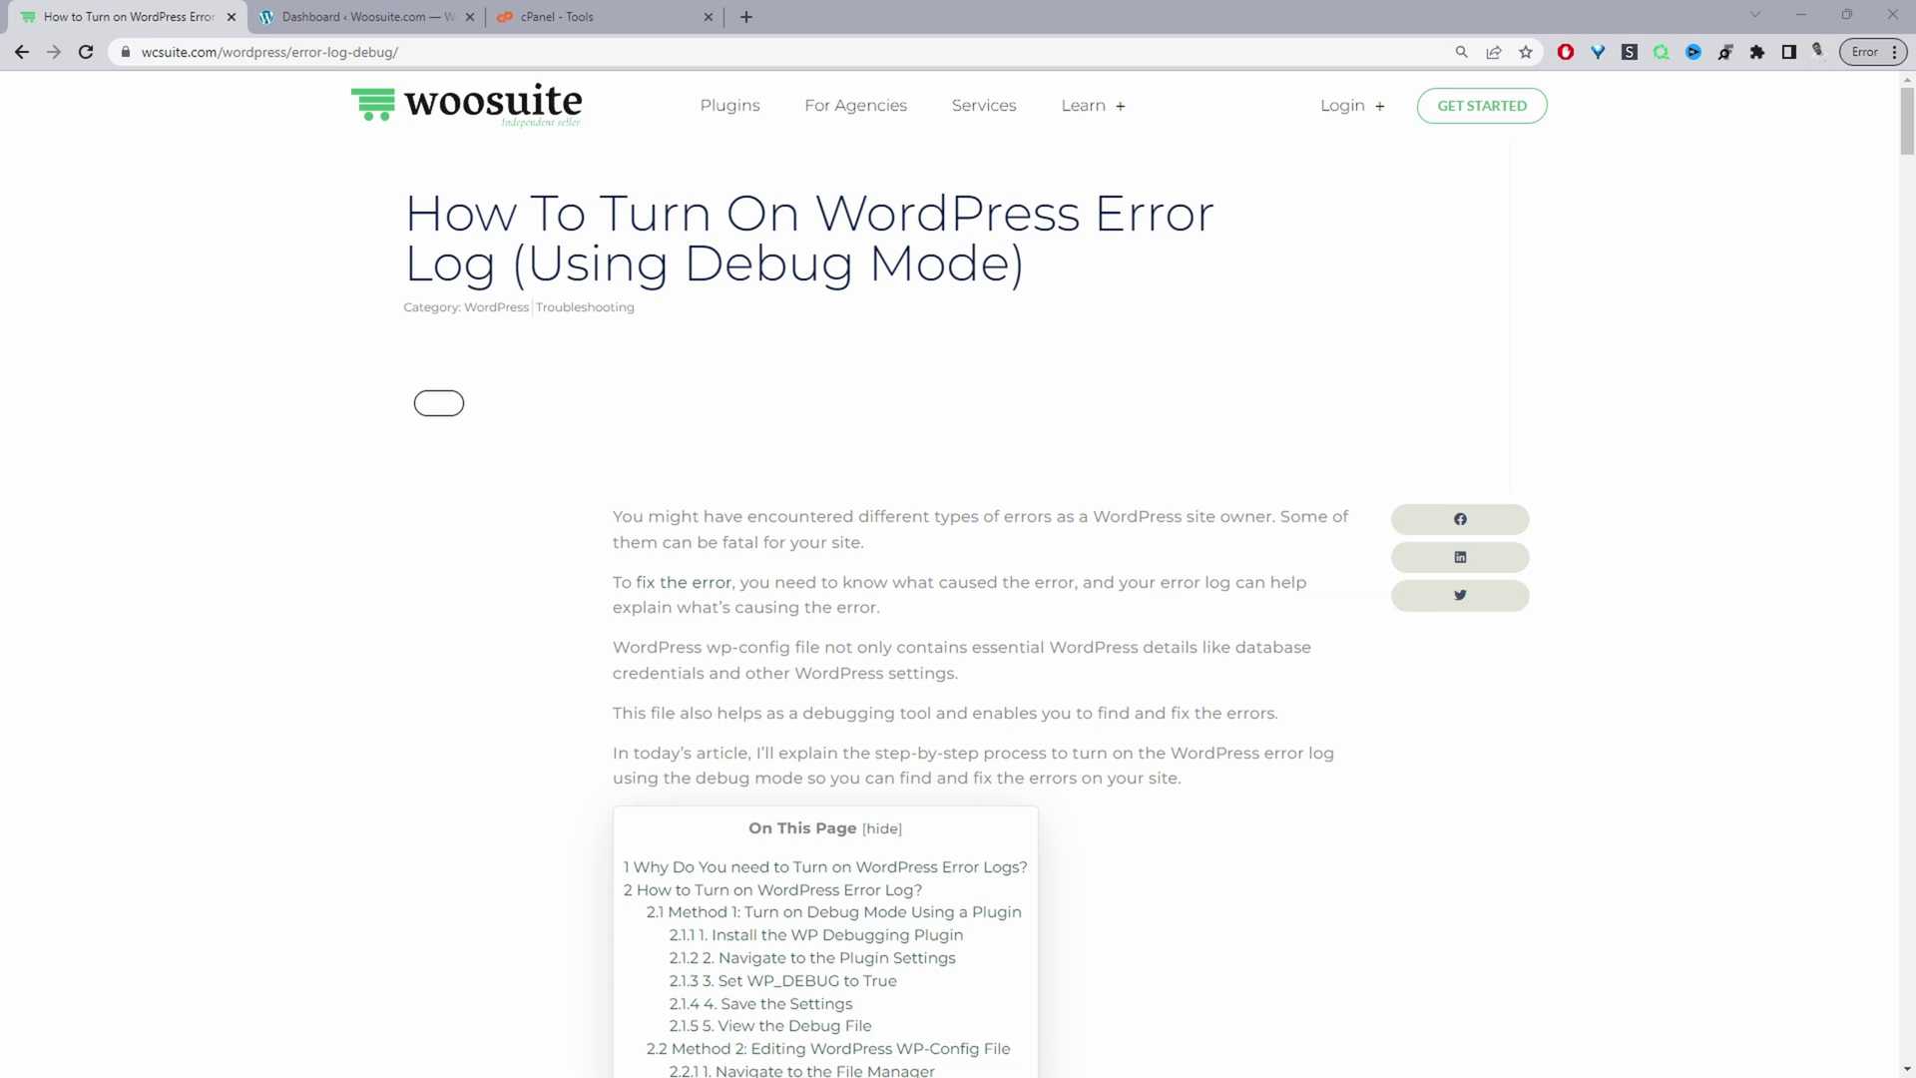
- Jump to the 'Install the WP Debugging Plugin' step and select the plugin name 'WP Debugging' for copying
scroll(929, 509, down, 2)
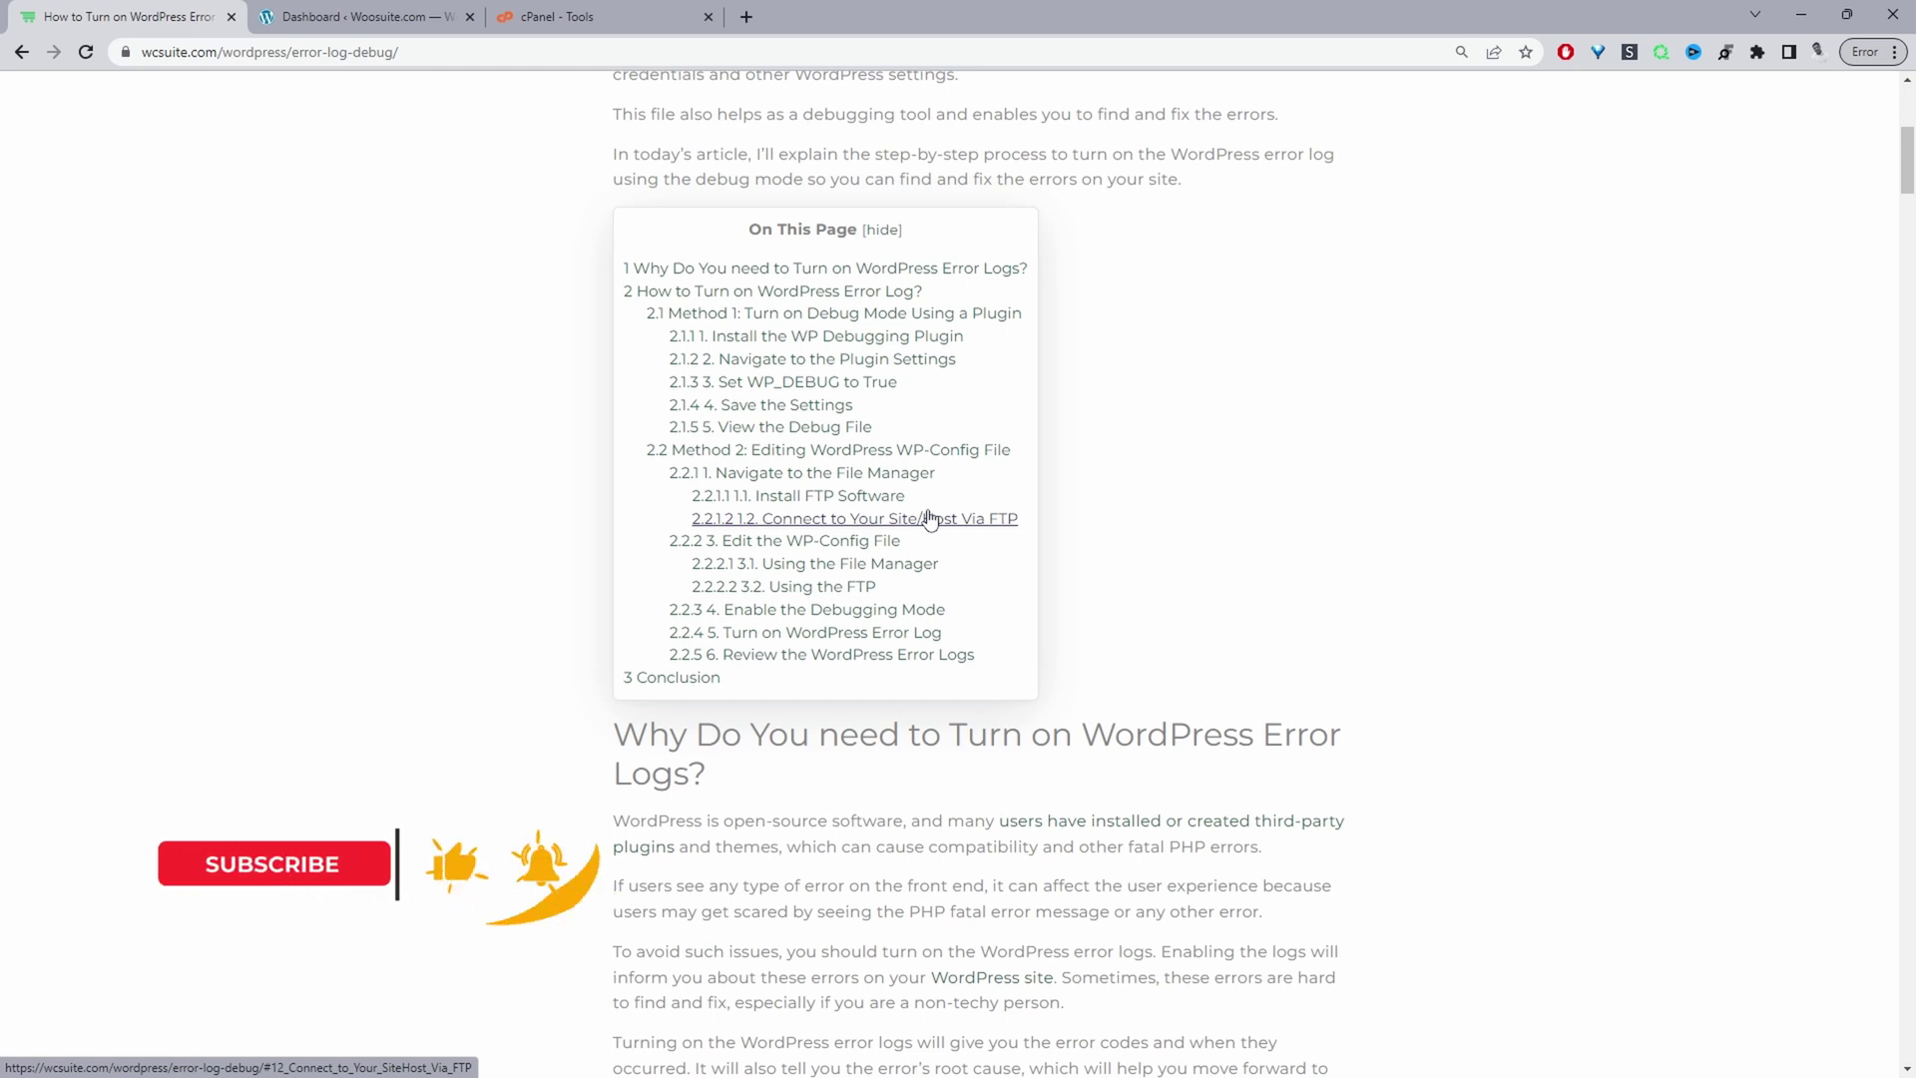
scroll(929, 518, down, 13)
scroll(929, 518, down, 6)
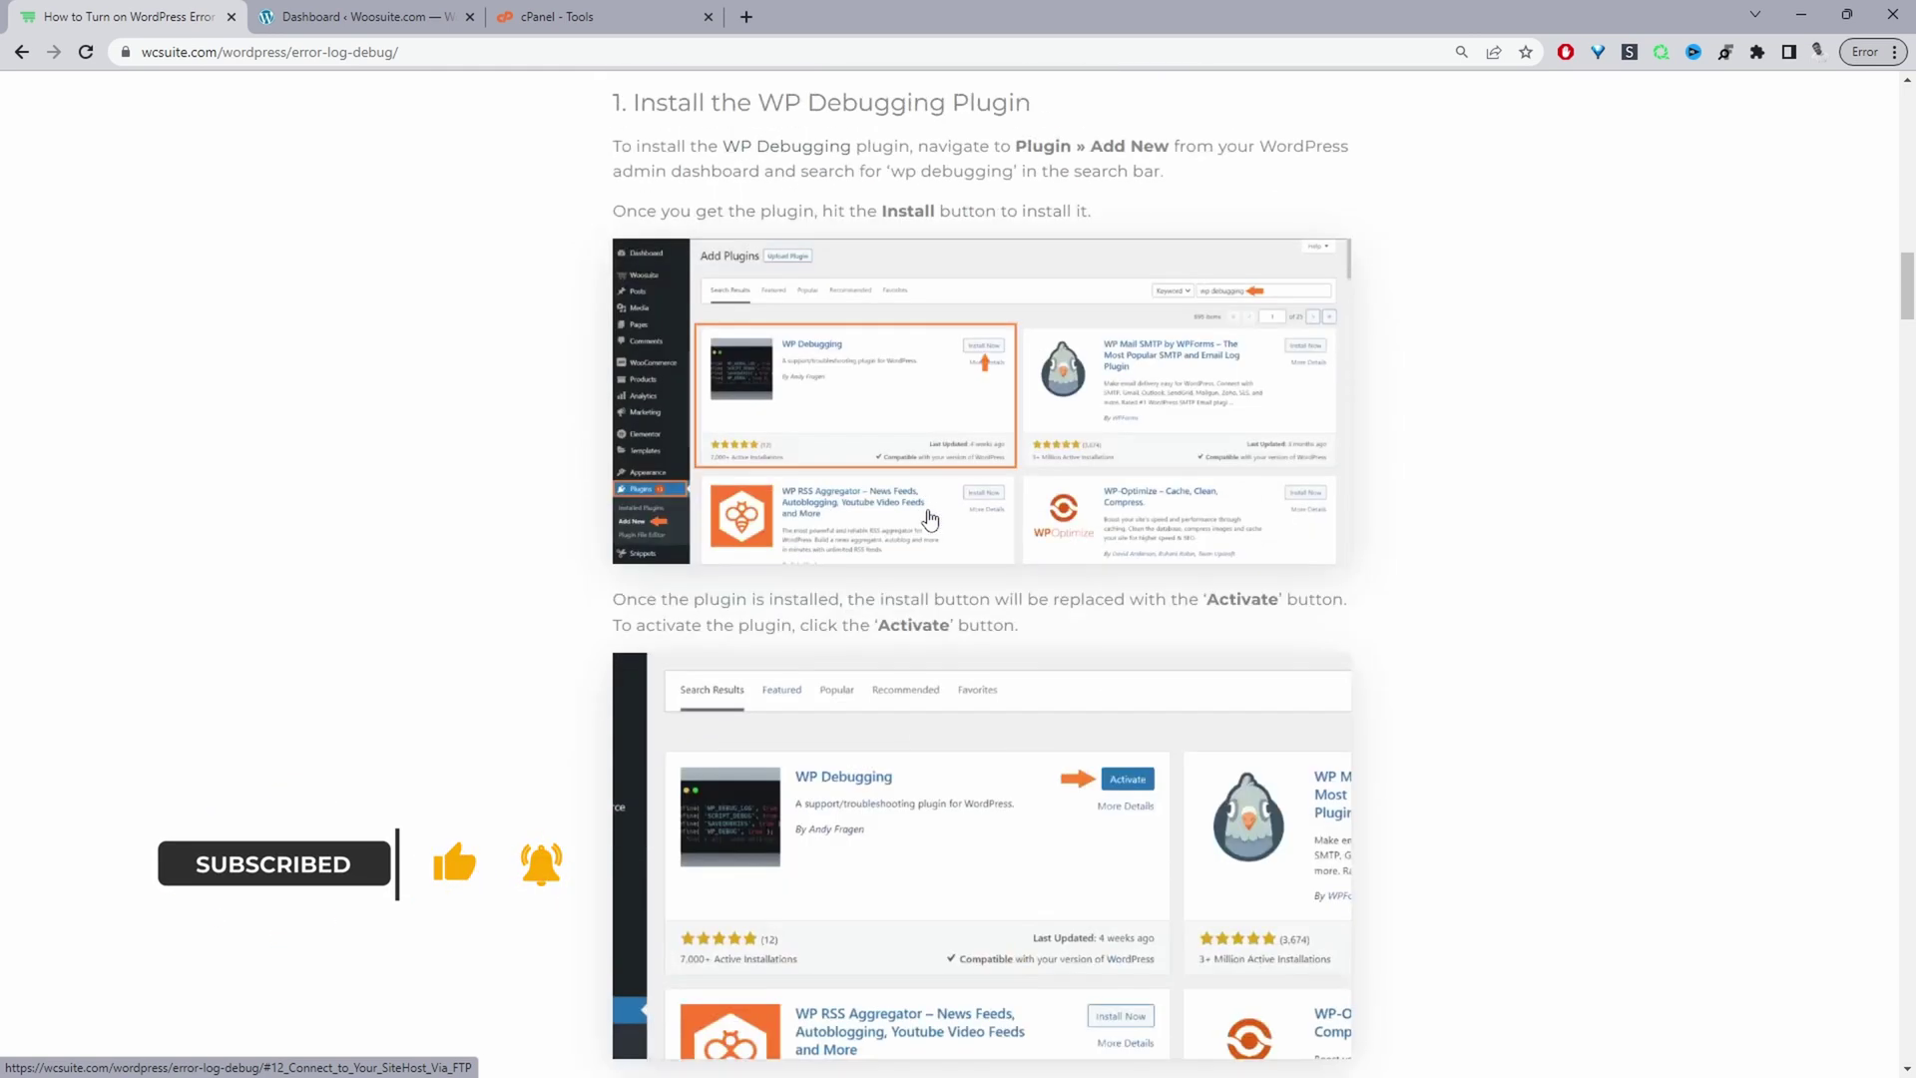
scroll(929, 518, up, 14)
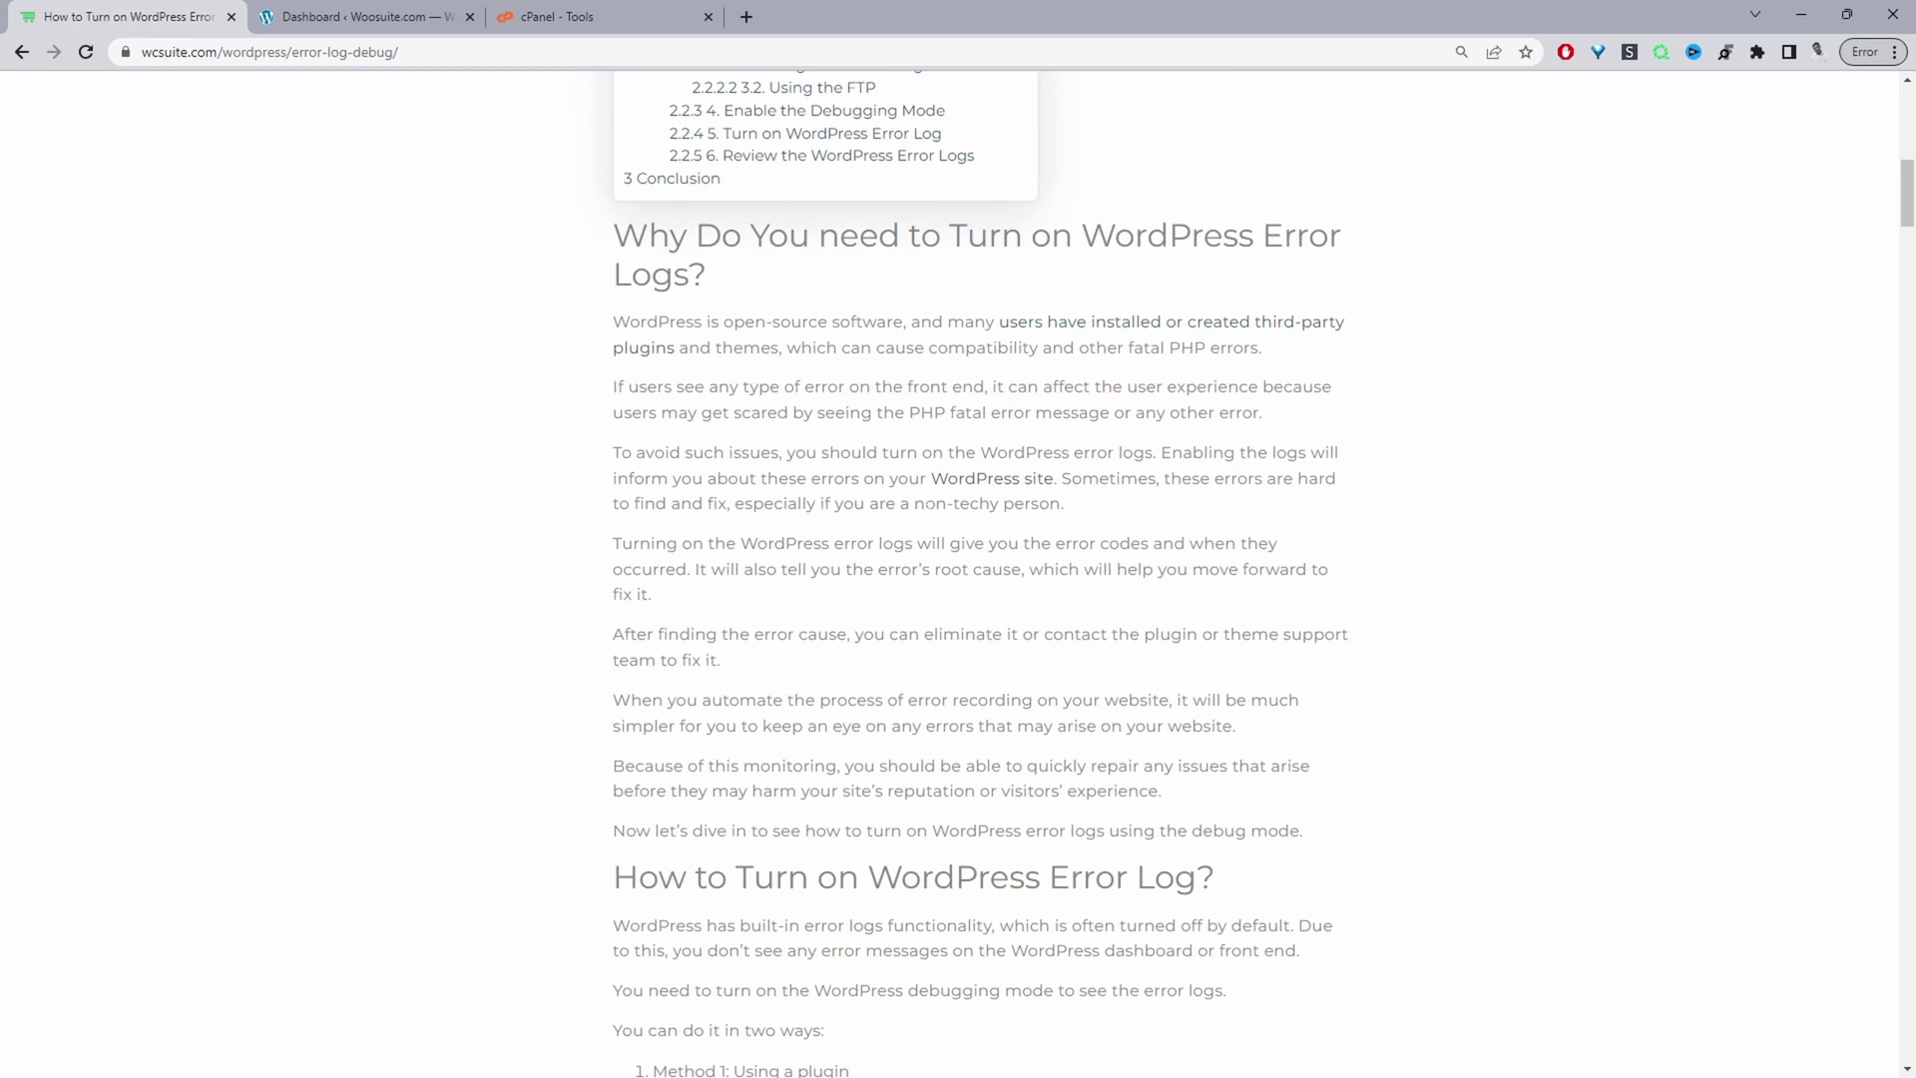
scroll(929, 518, up, 8)
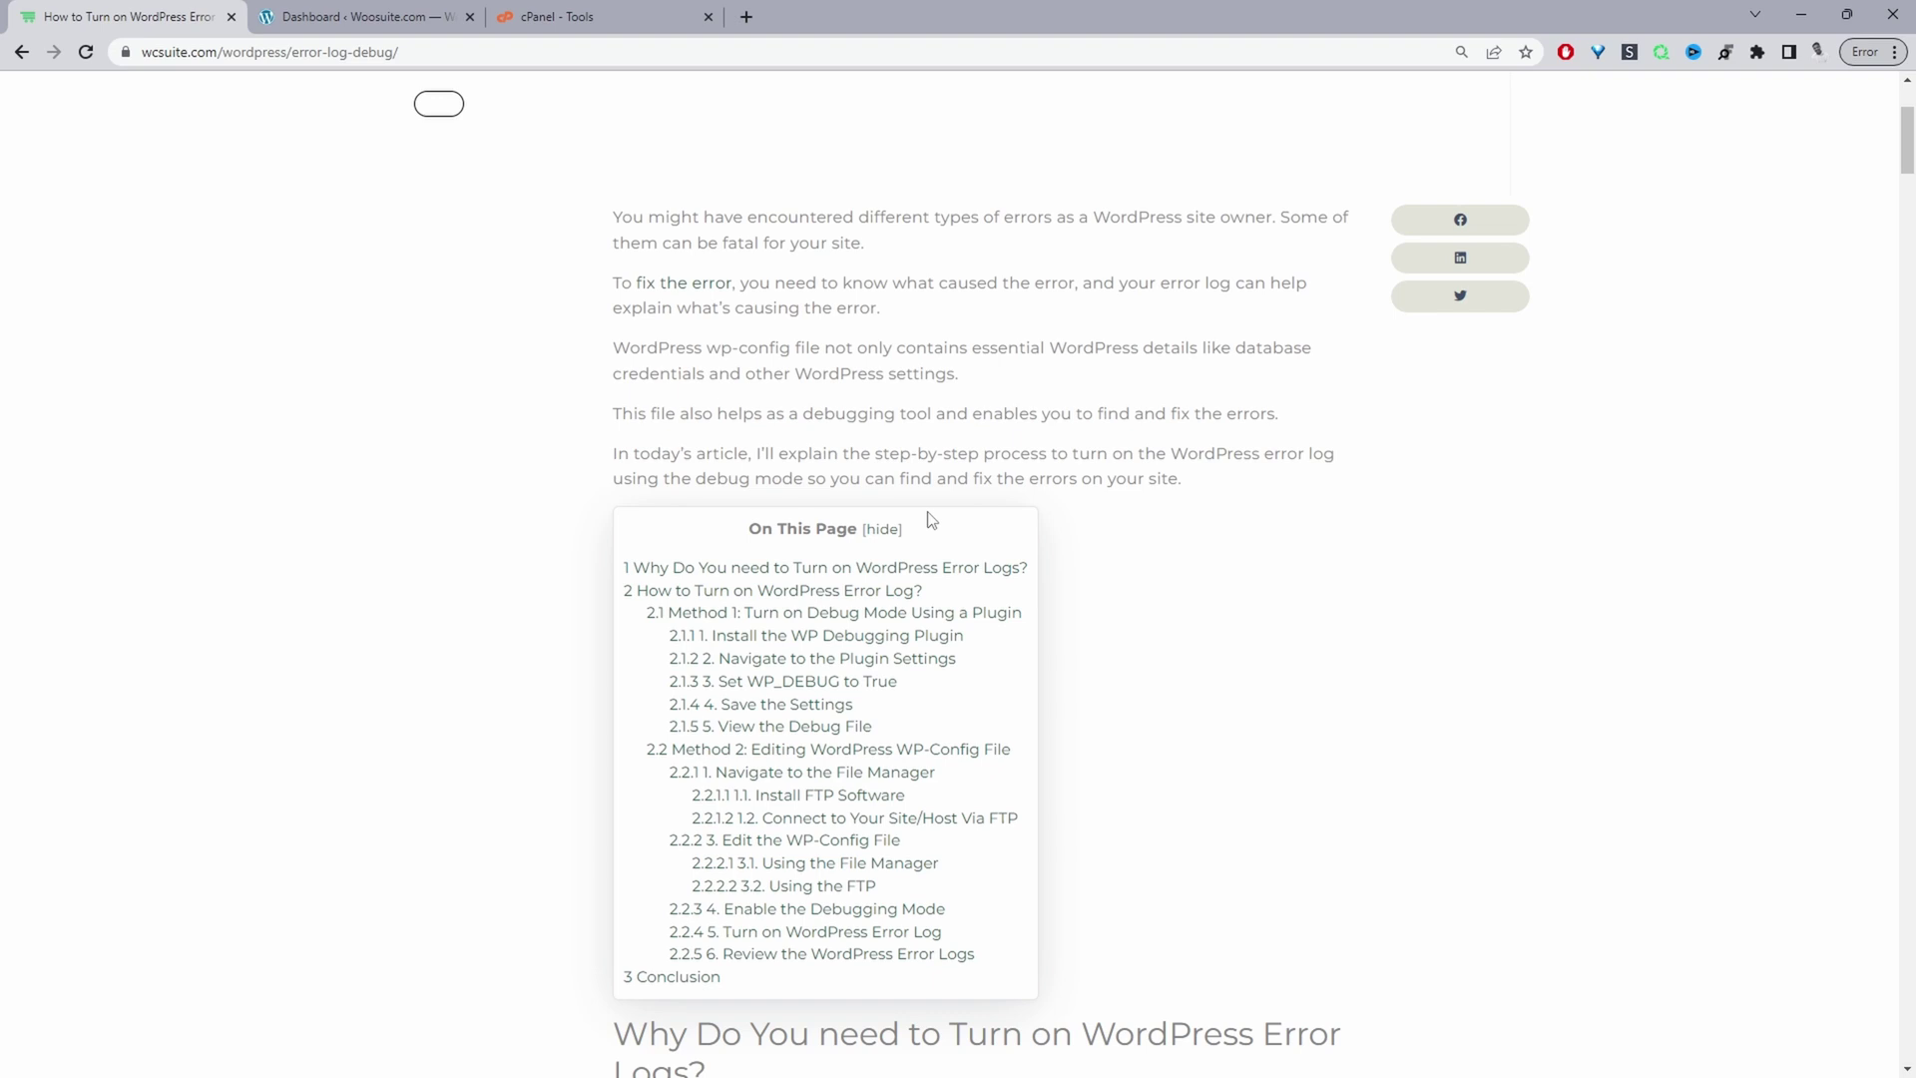
click(788, 636)
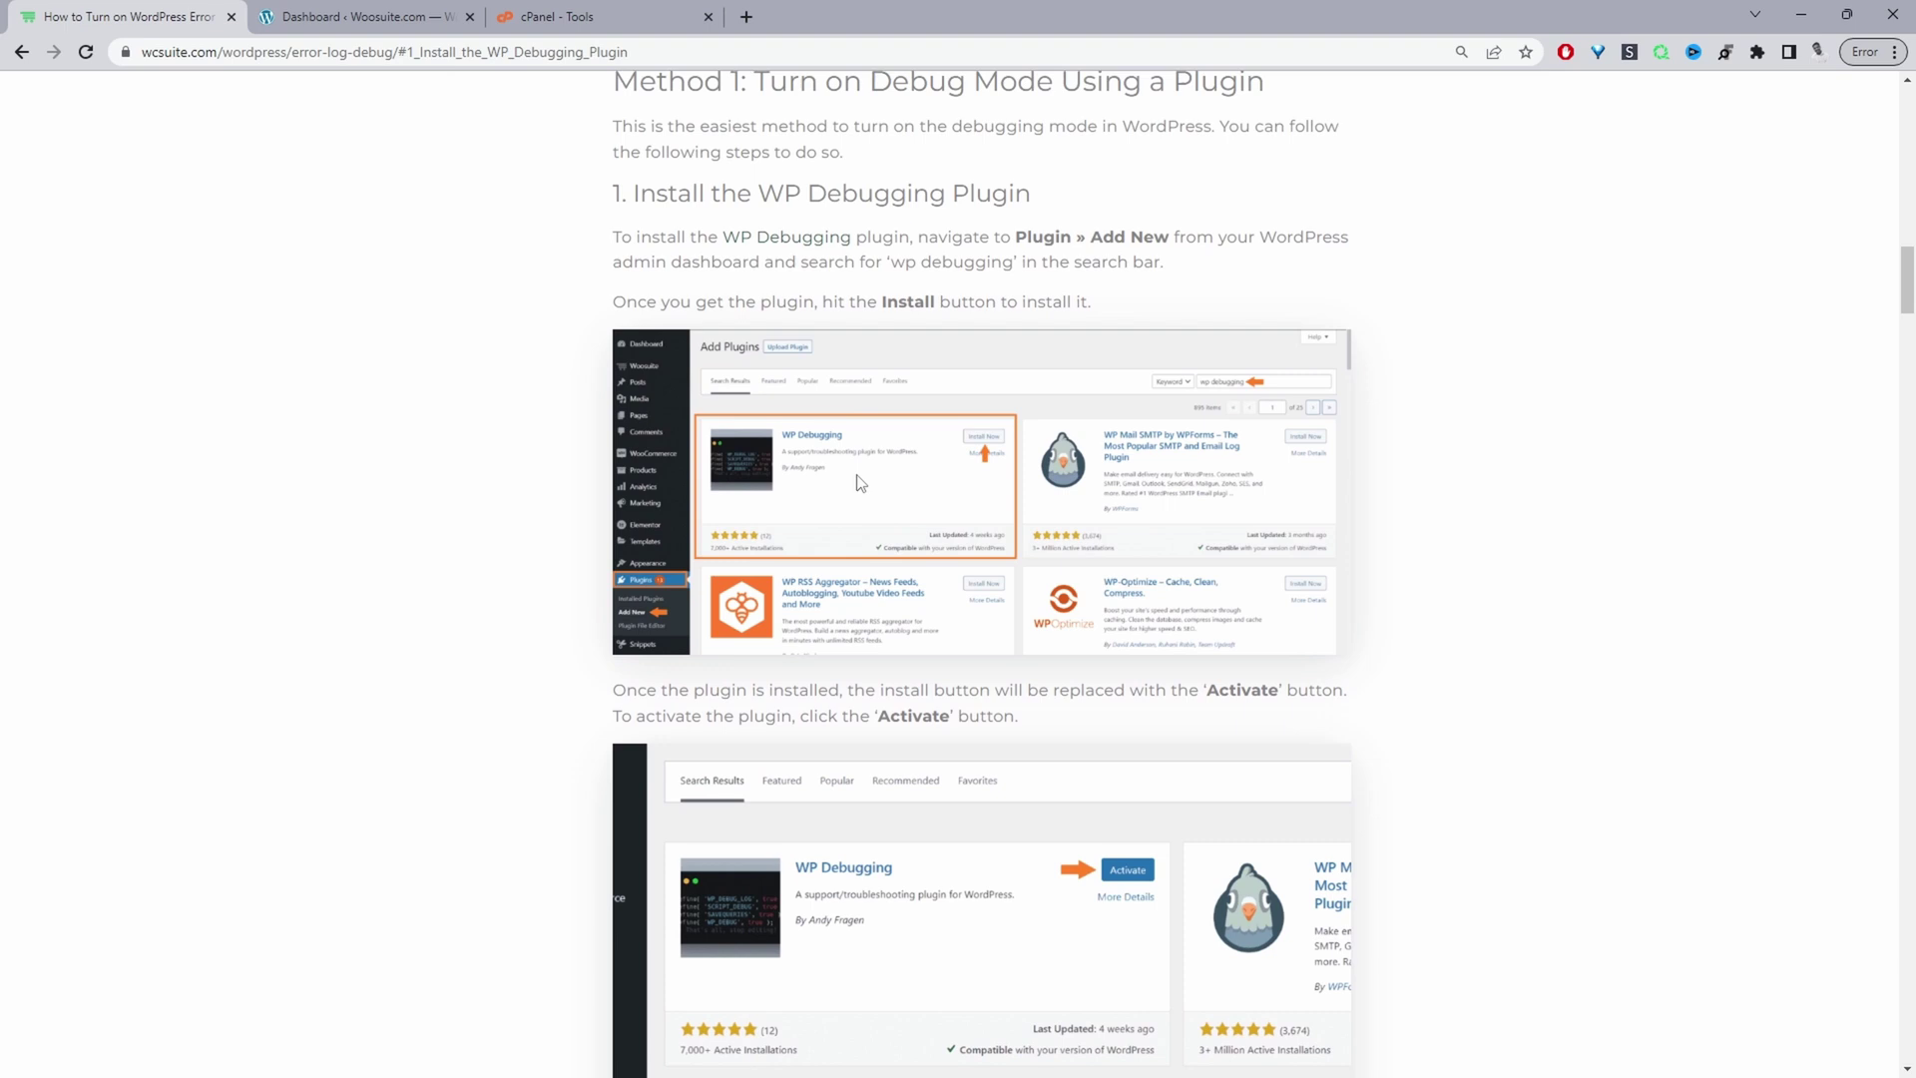
scroll(860, 484, up, 1)
drag(946, 286, 770, 286)
right_click(781, 285)
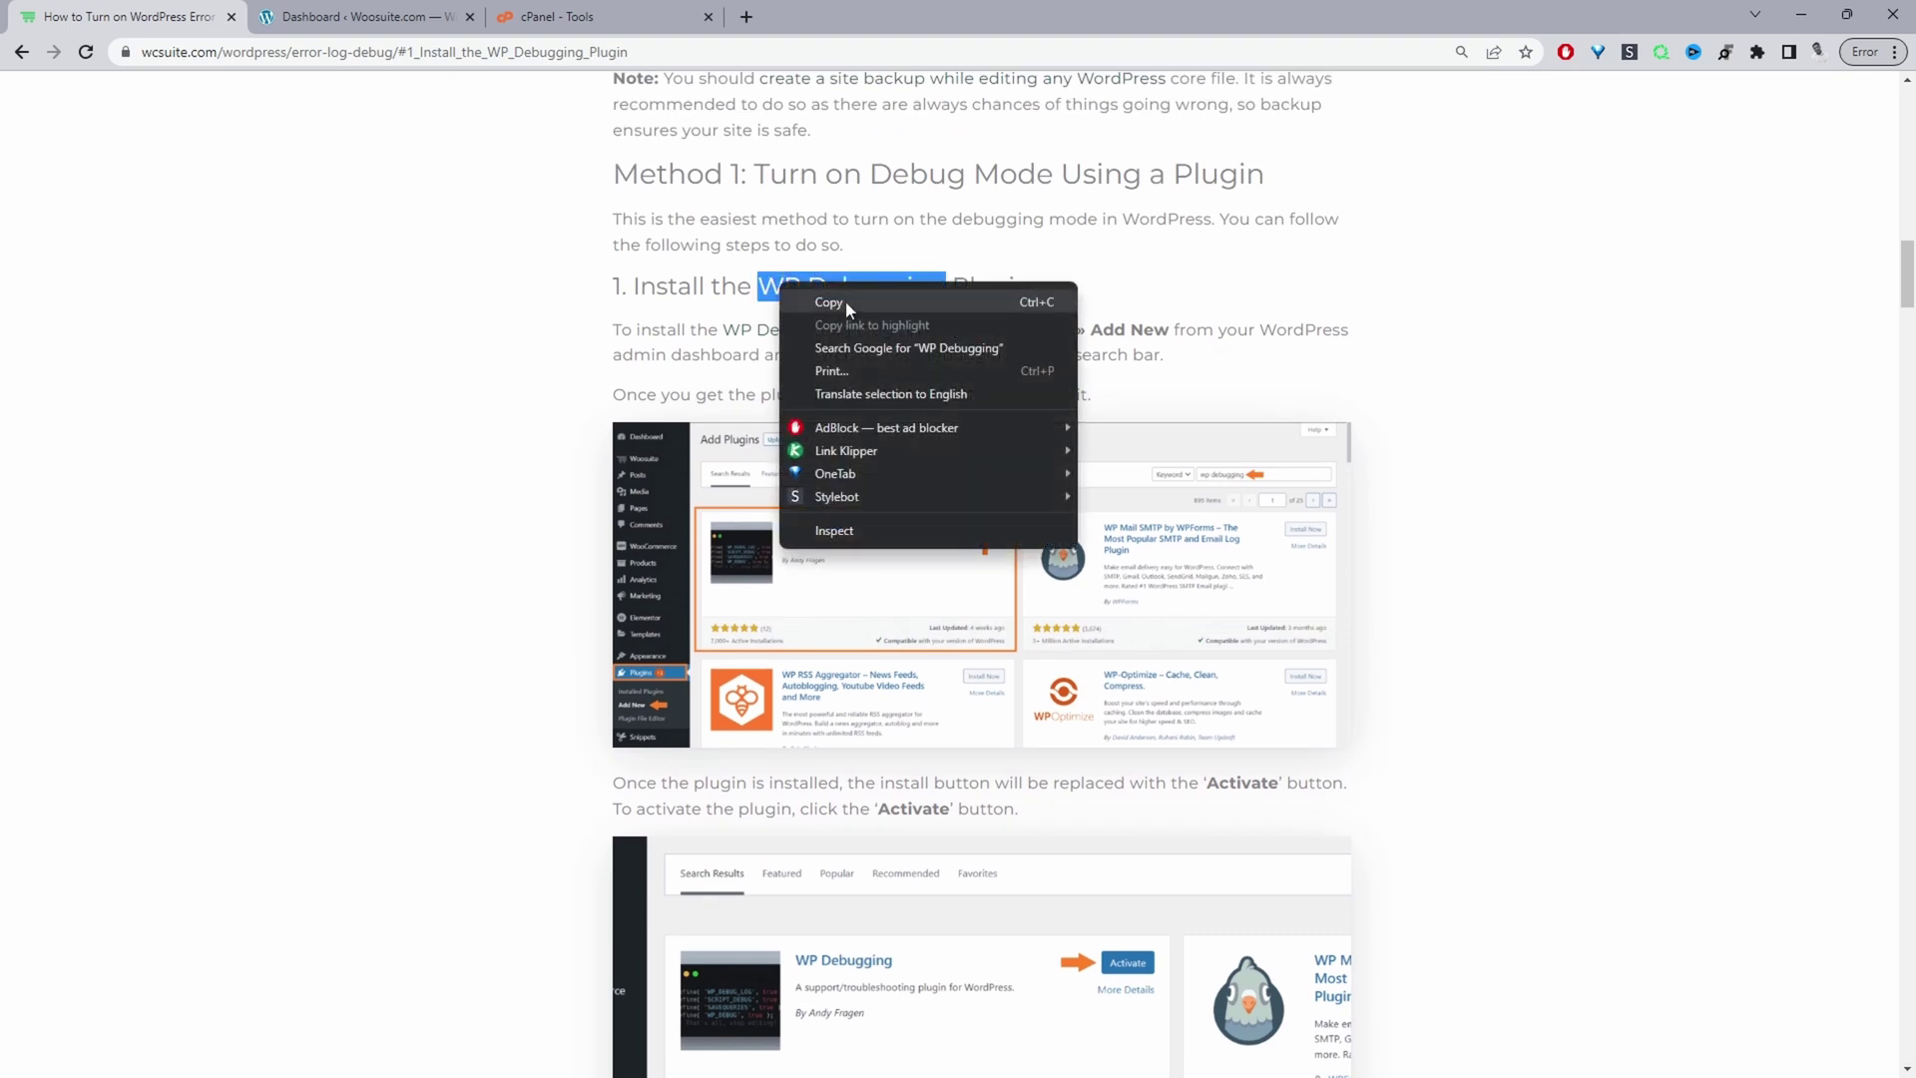
- Copy the name, search Add New plugins for 'WP Debugging', then update and activate it
click(846, 301)
key(ctrl+Tab)
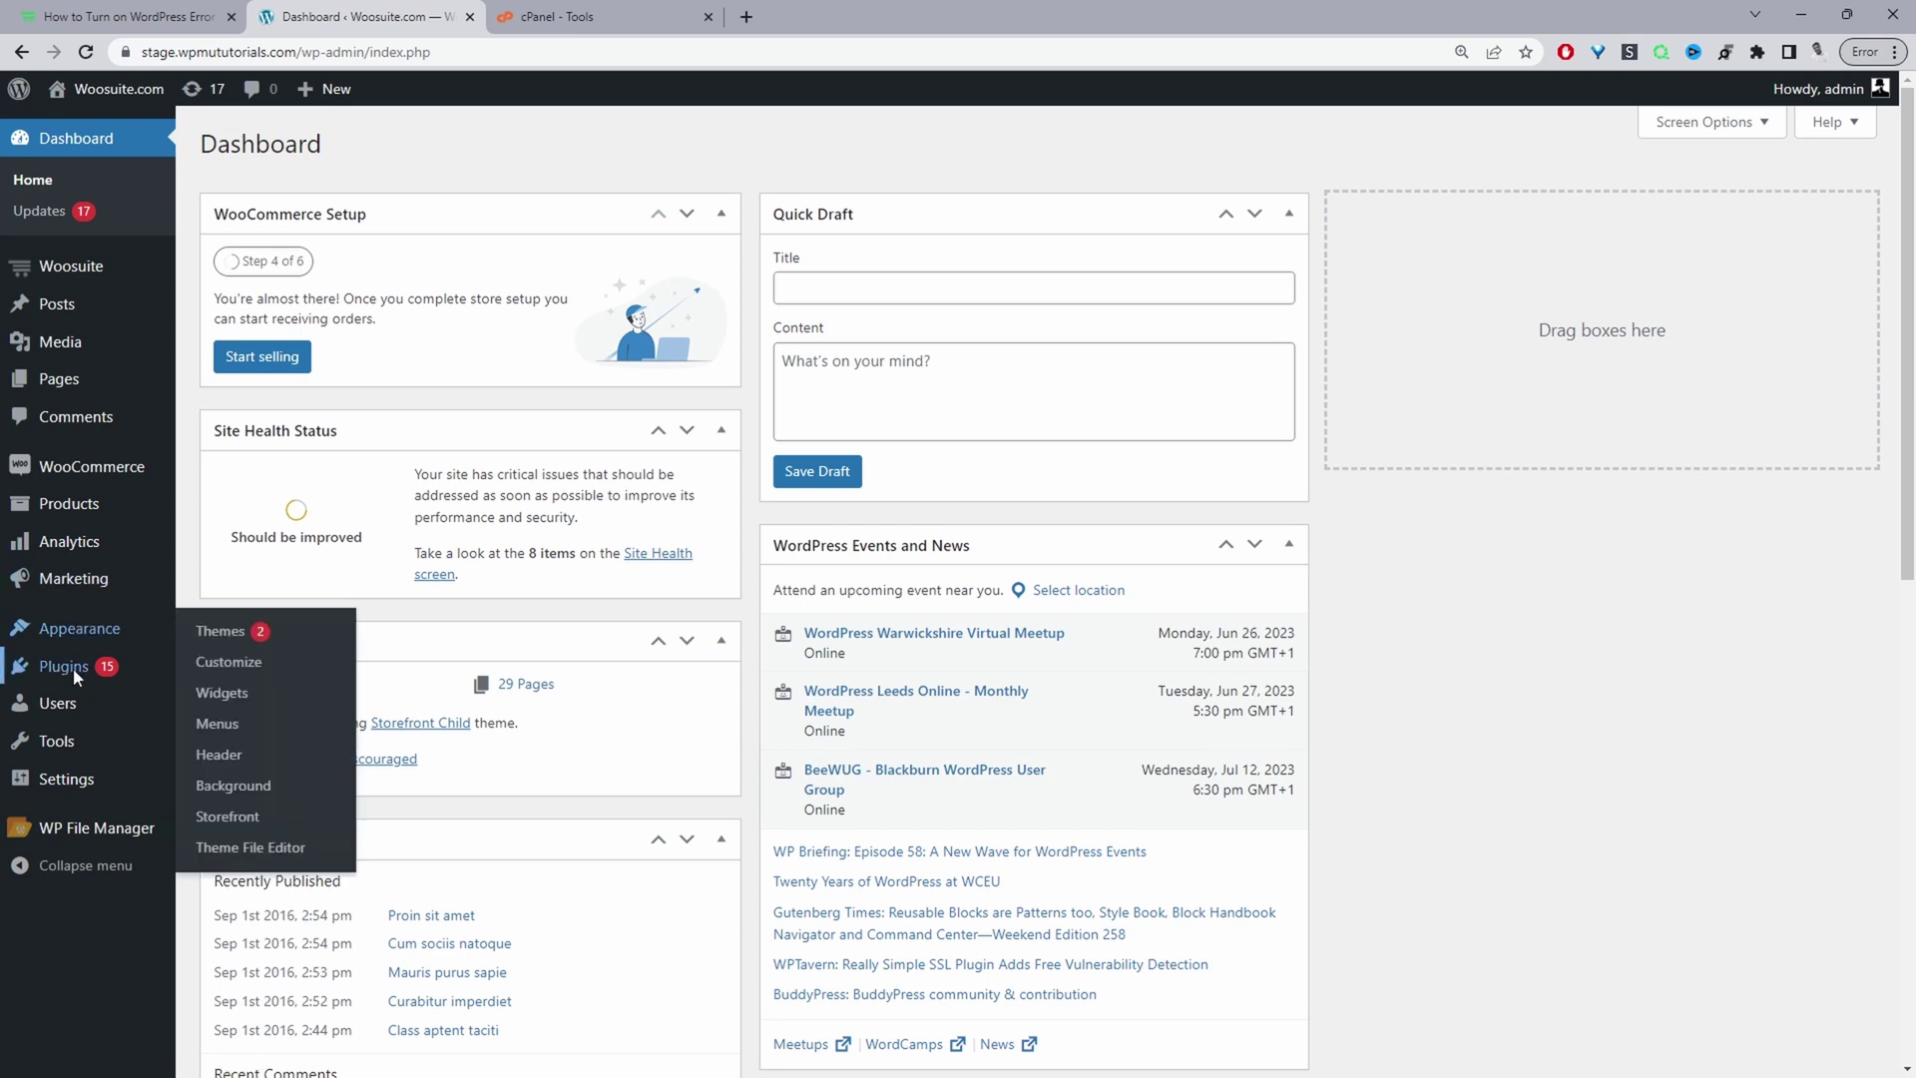
mouse_move(77, 679)
click(237, 701)
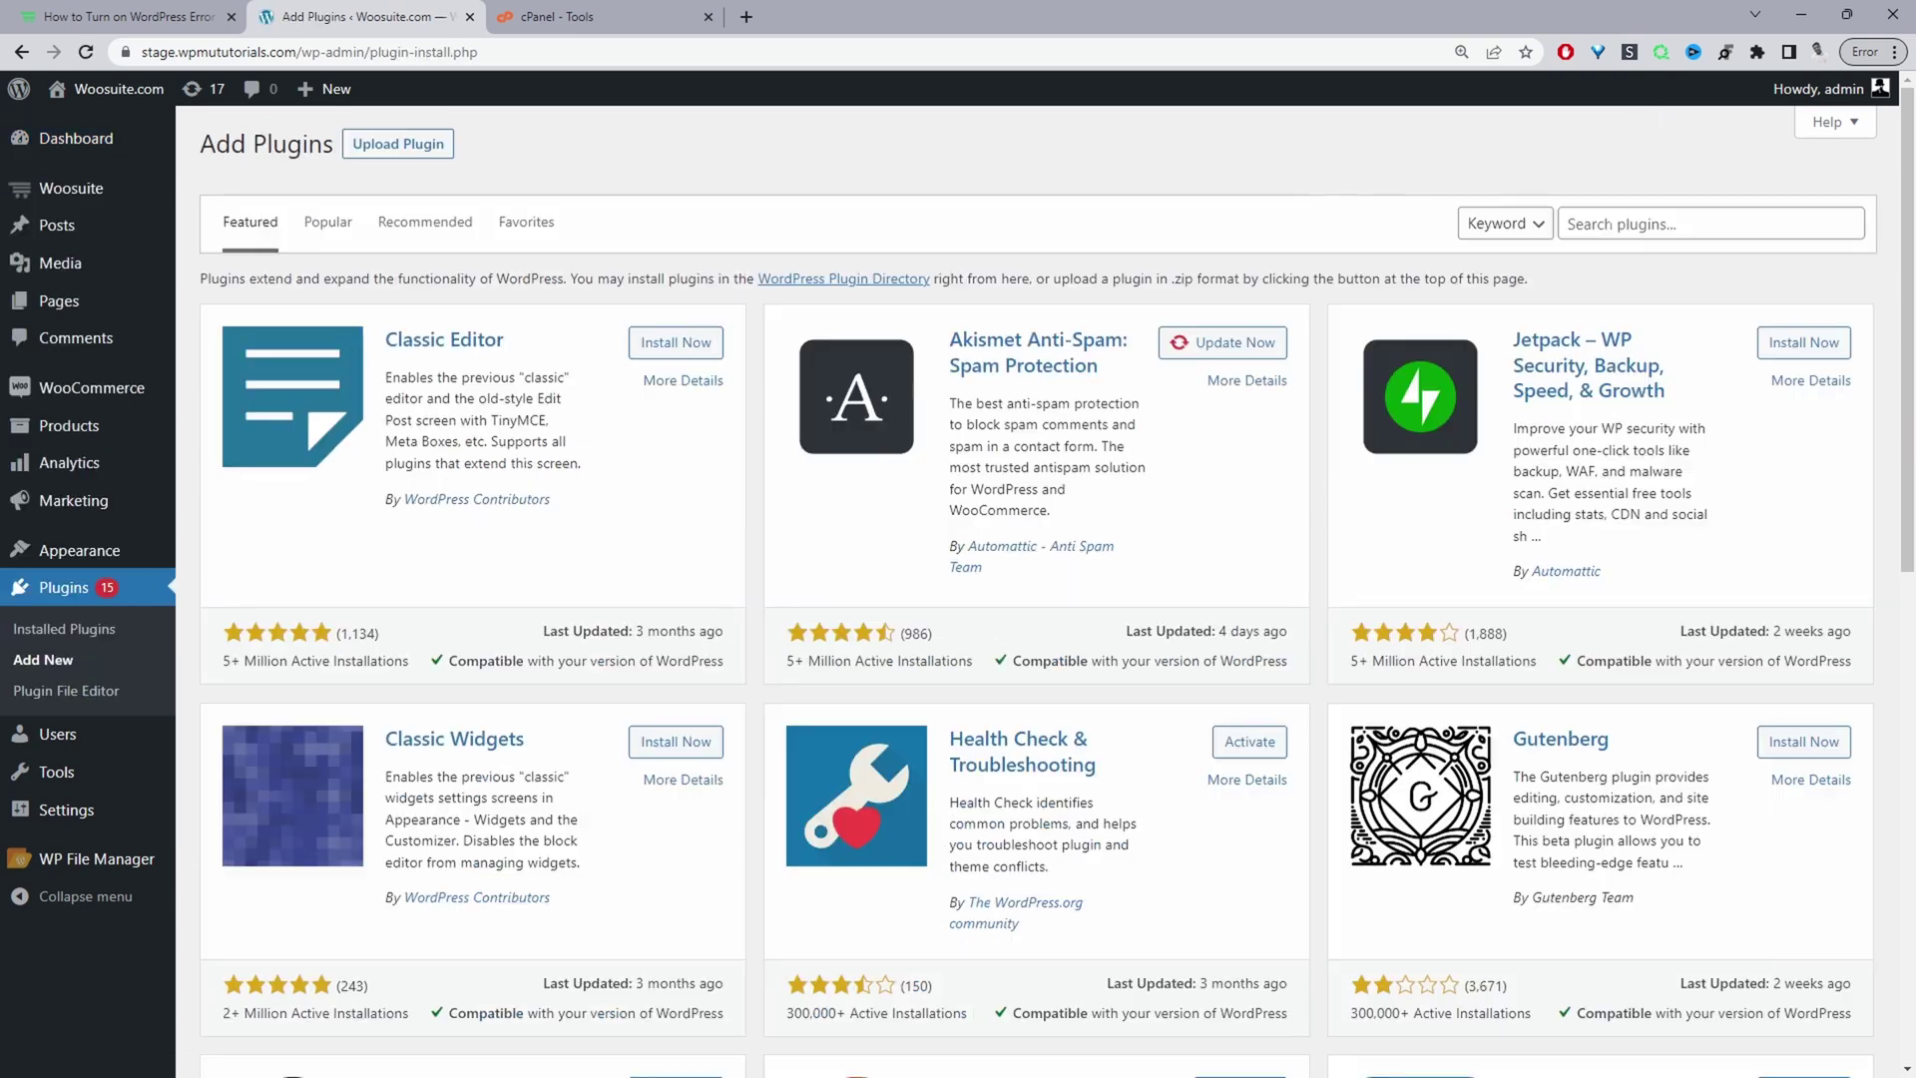
click(1610, 223)
right_click(1608, 225)
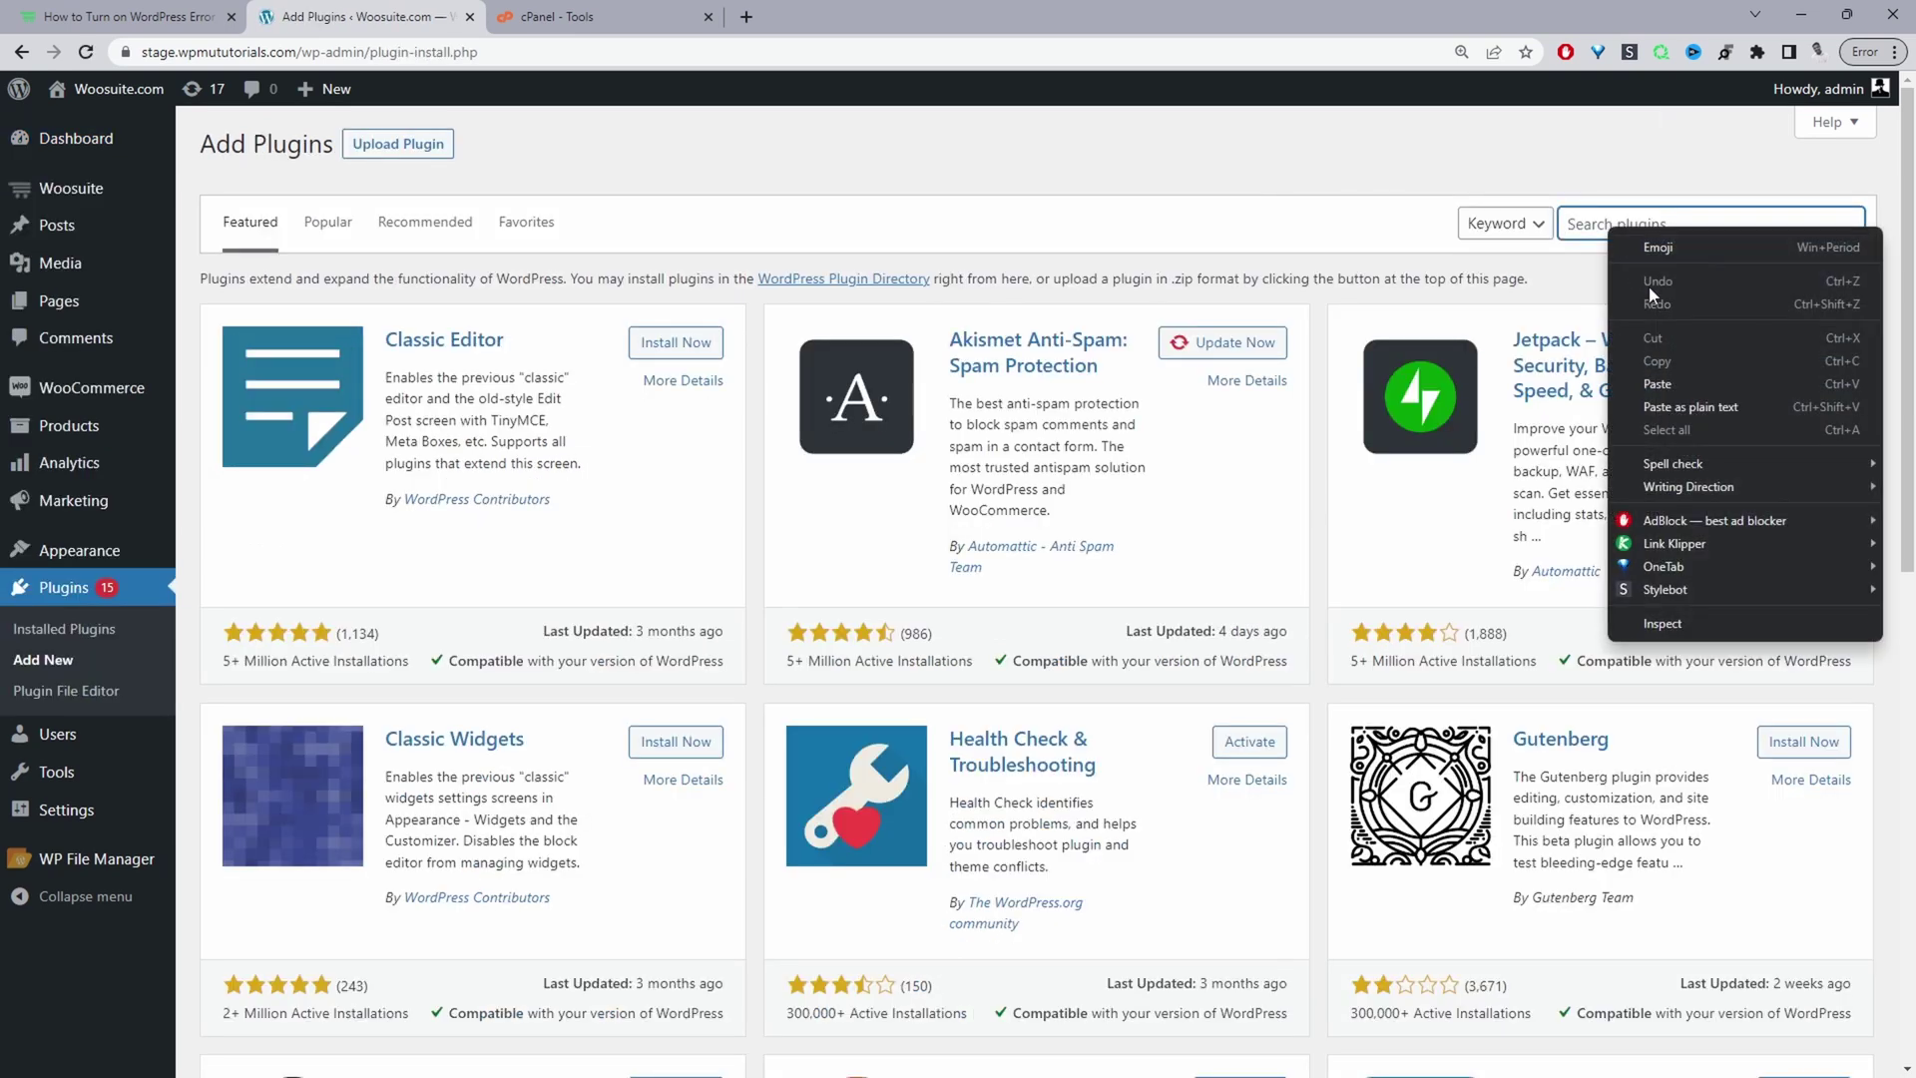
click(1662, 385)
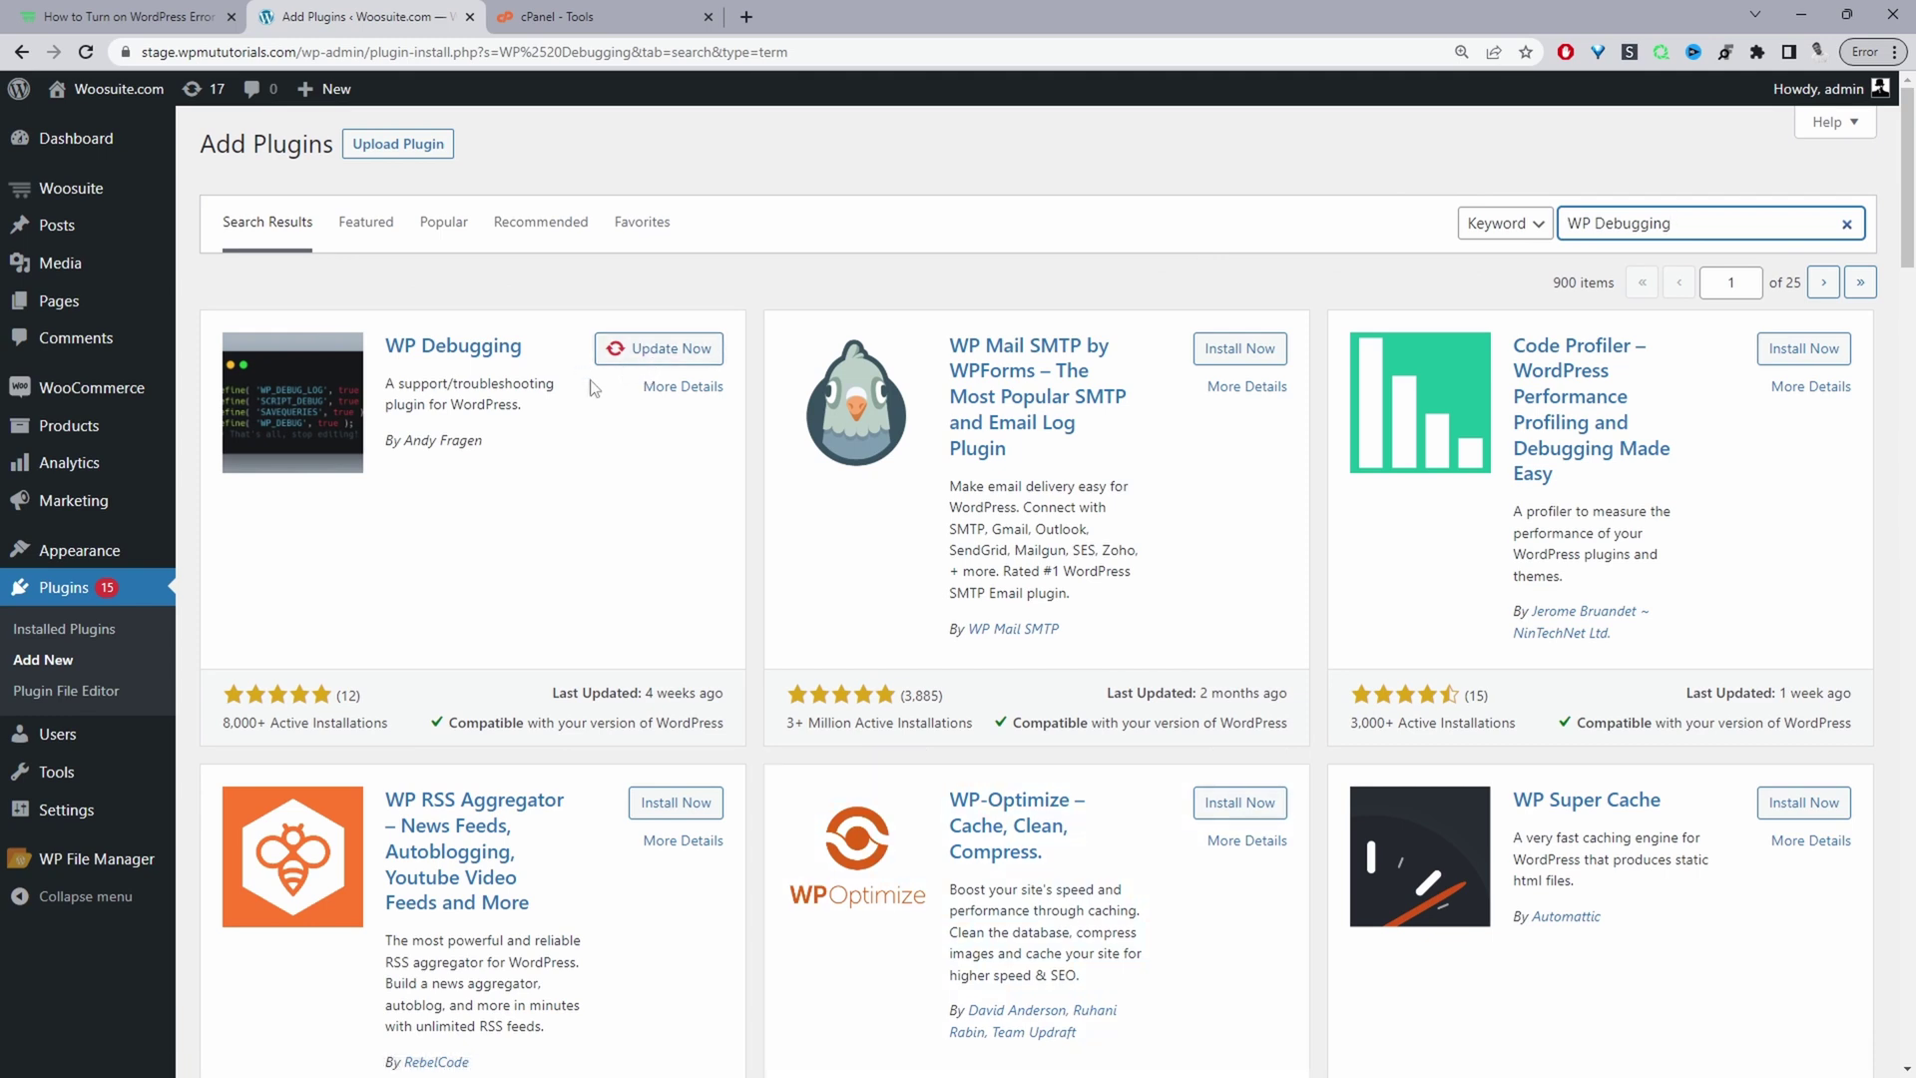
click(638, 353)
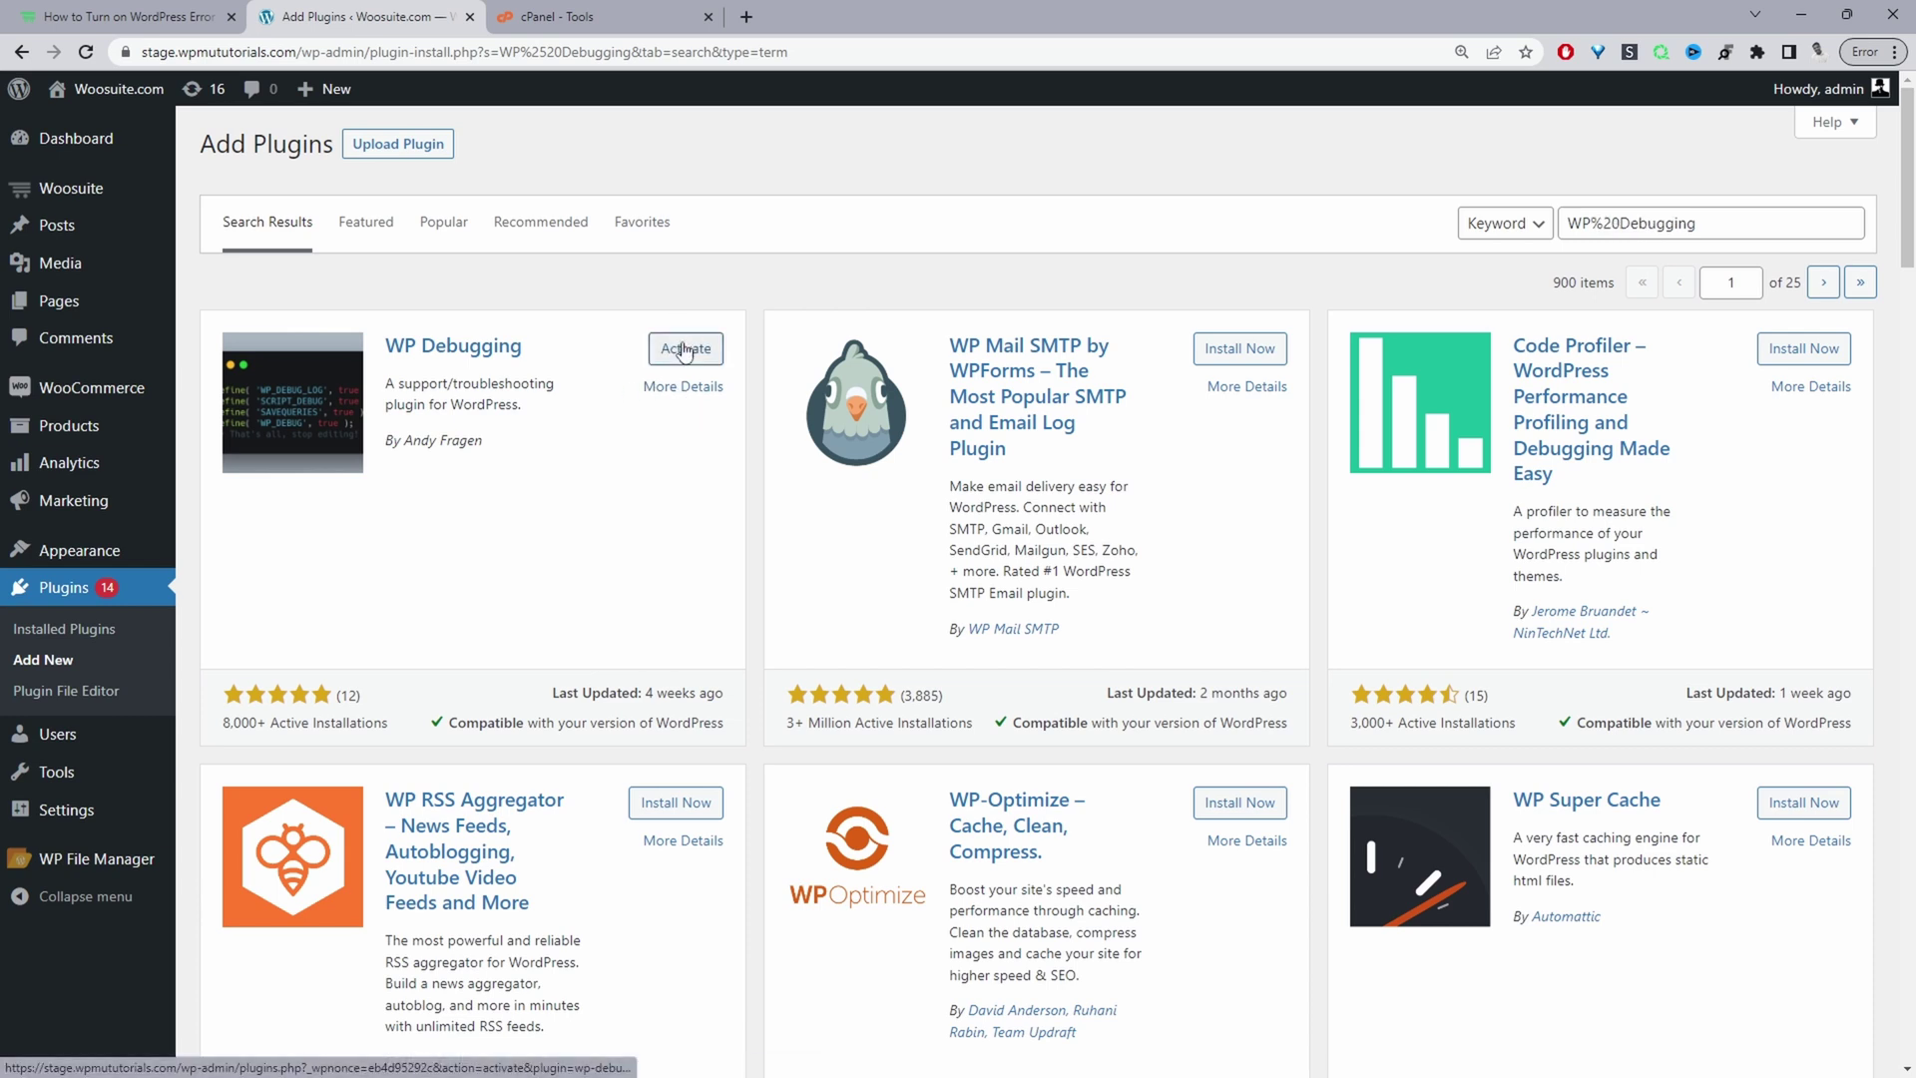
click(684, 349)
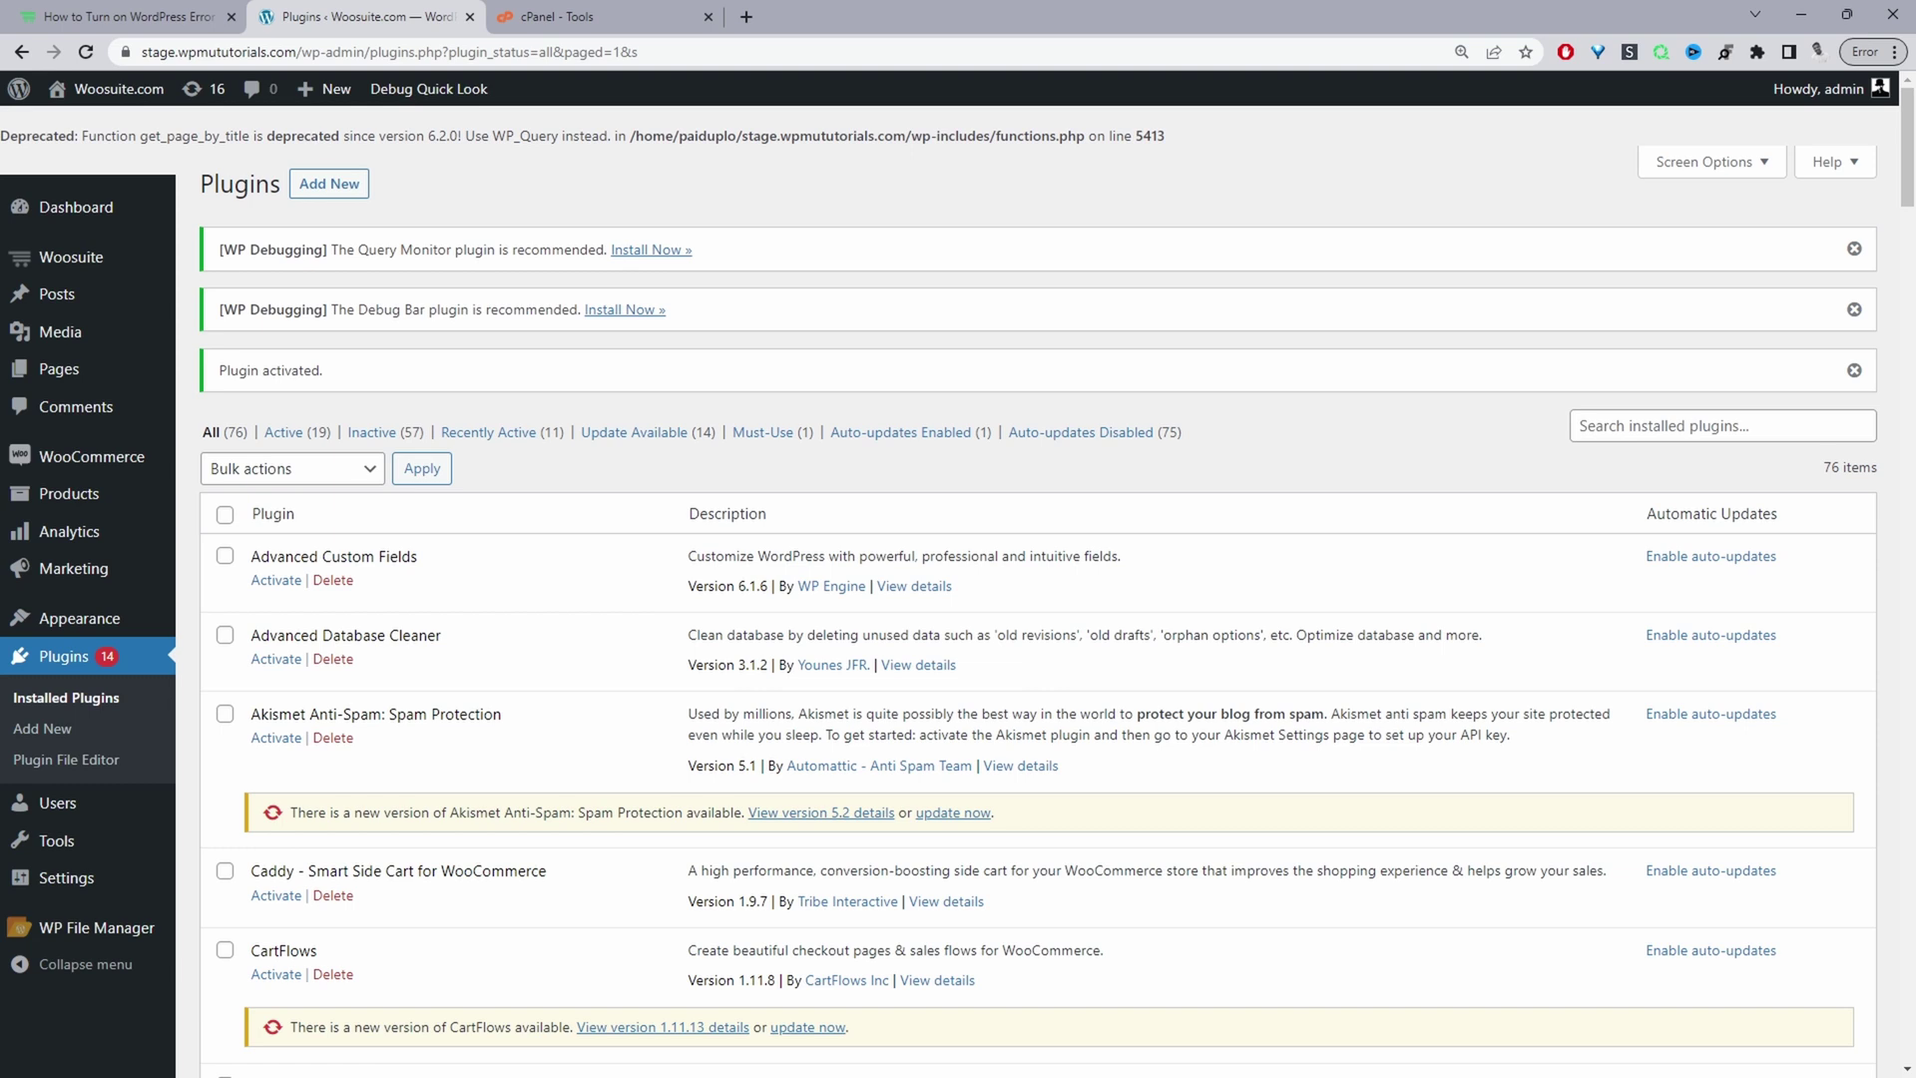
- Point out the on-screen Deprecated notice and open the Tools > WP Debugging settings page
drag(320, 135, 1031, 121)
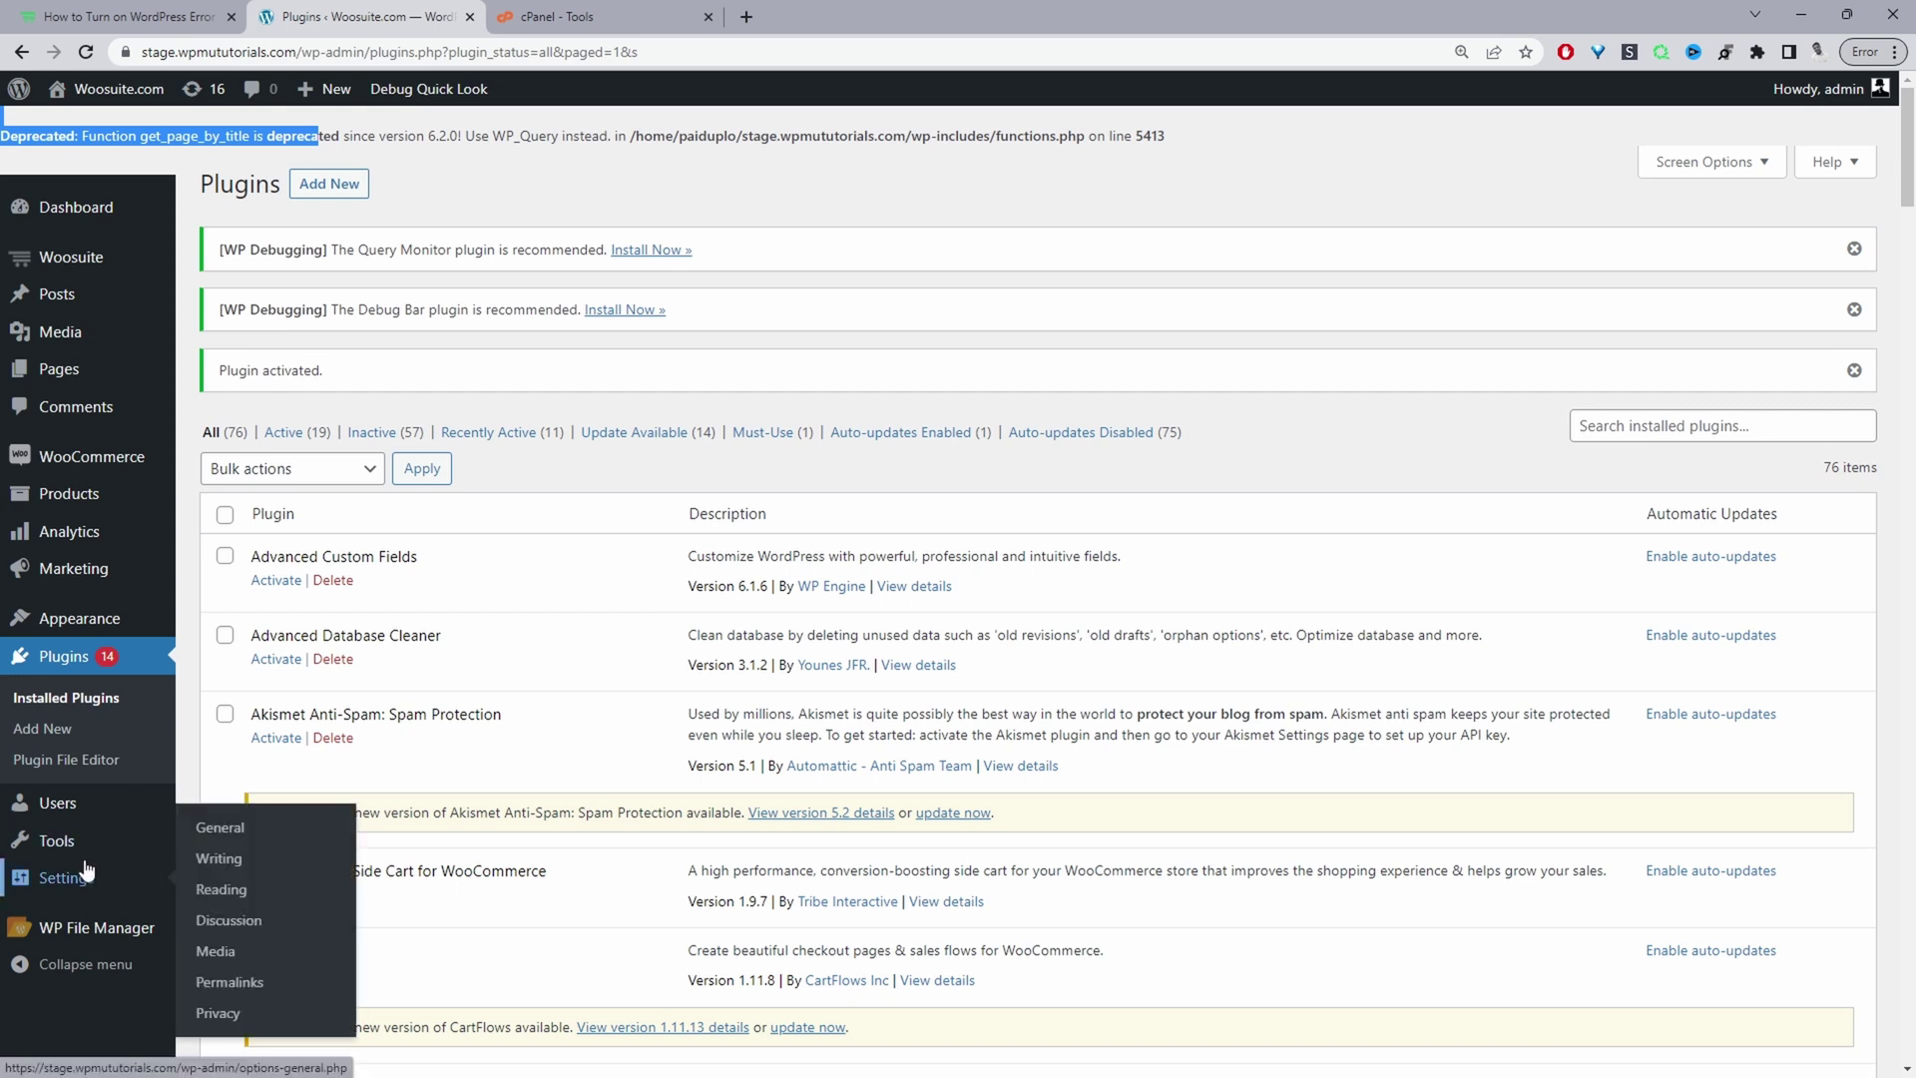
mouse_move(95, 843)
click(257, 984)
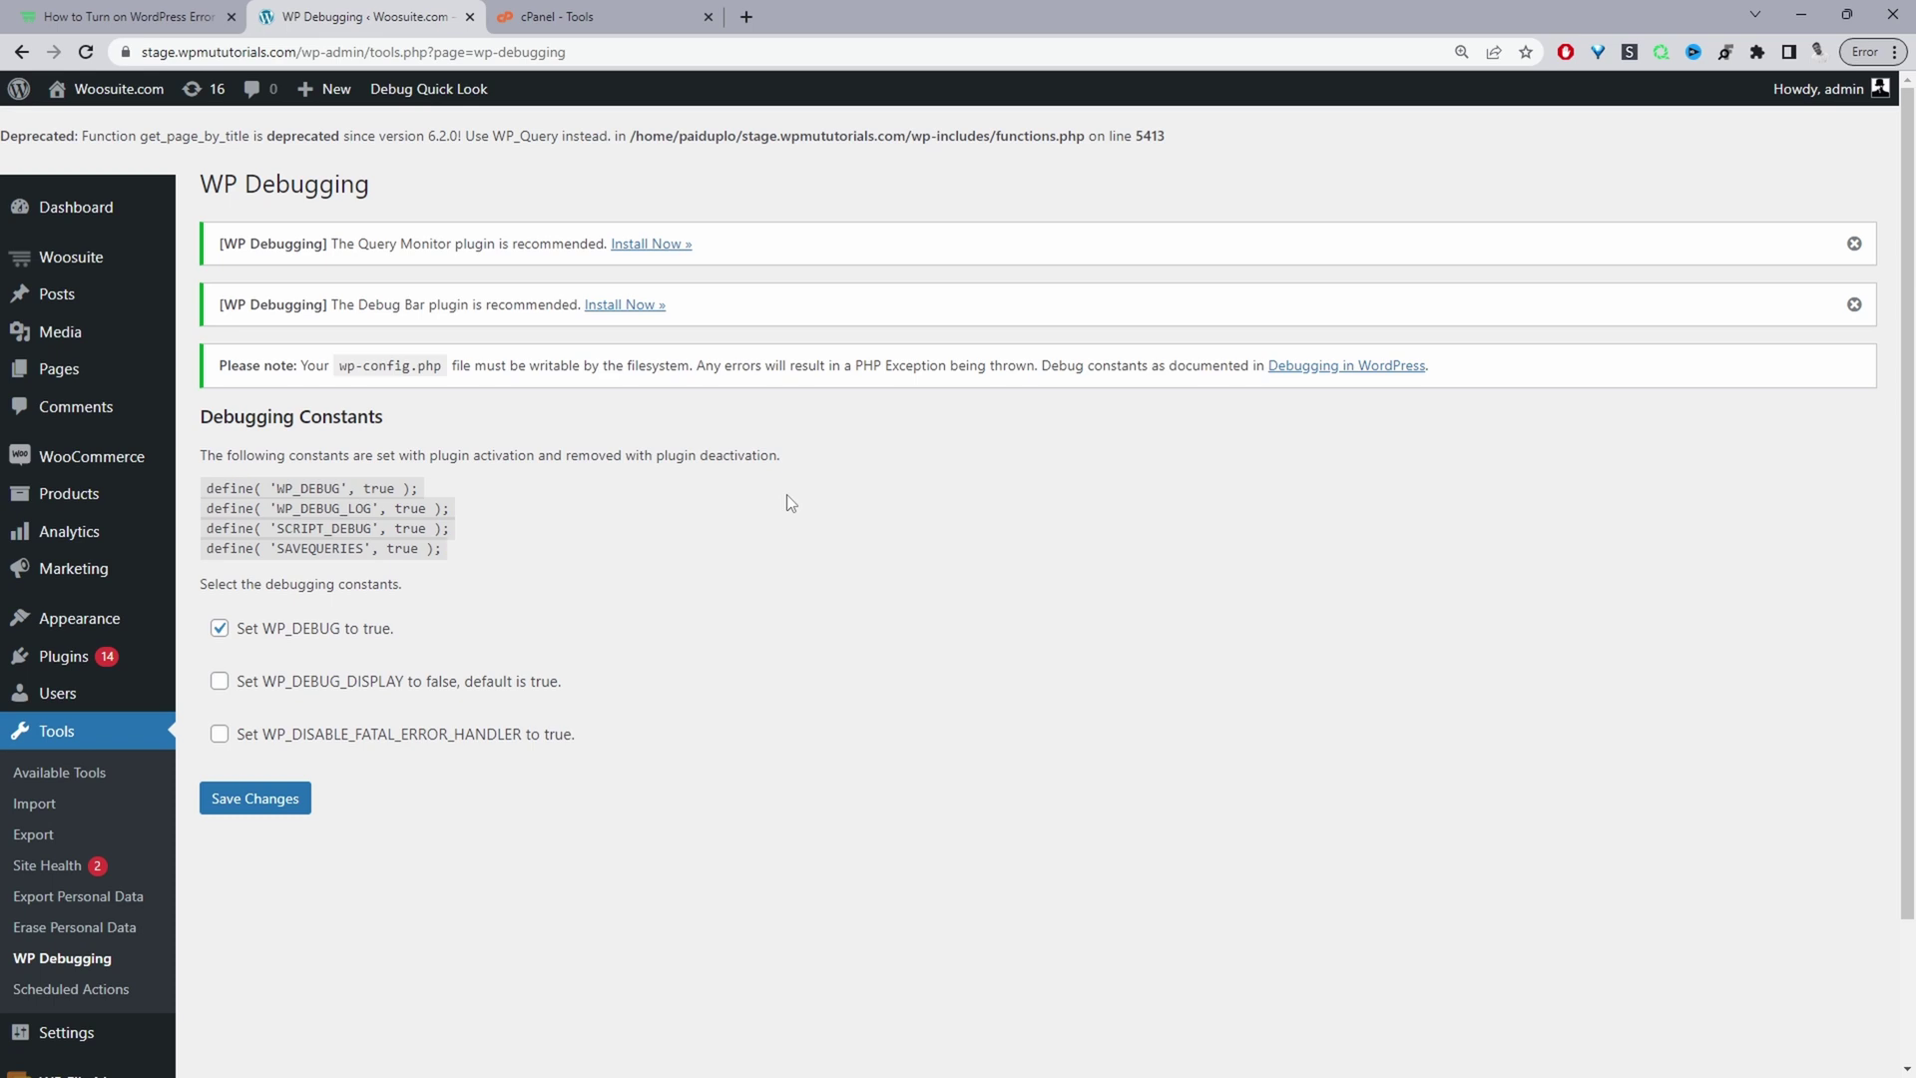
drag(1033, 136, 898, 156)
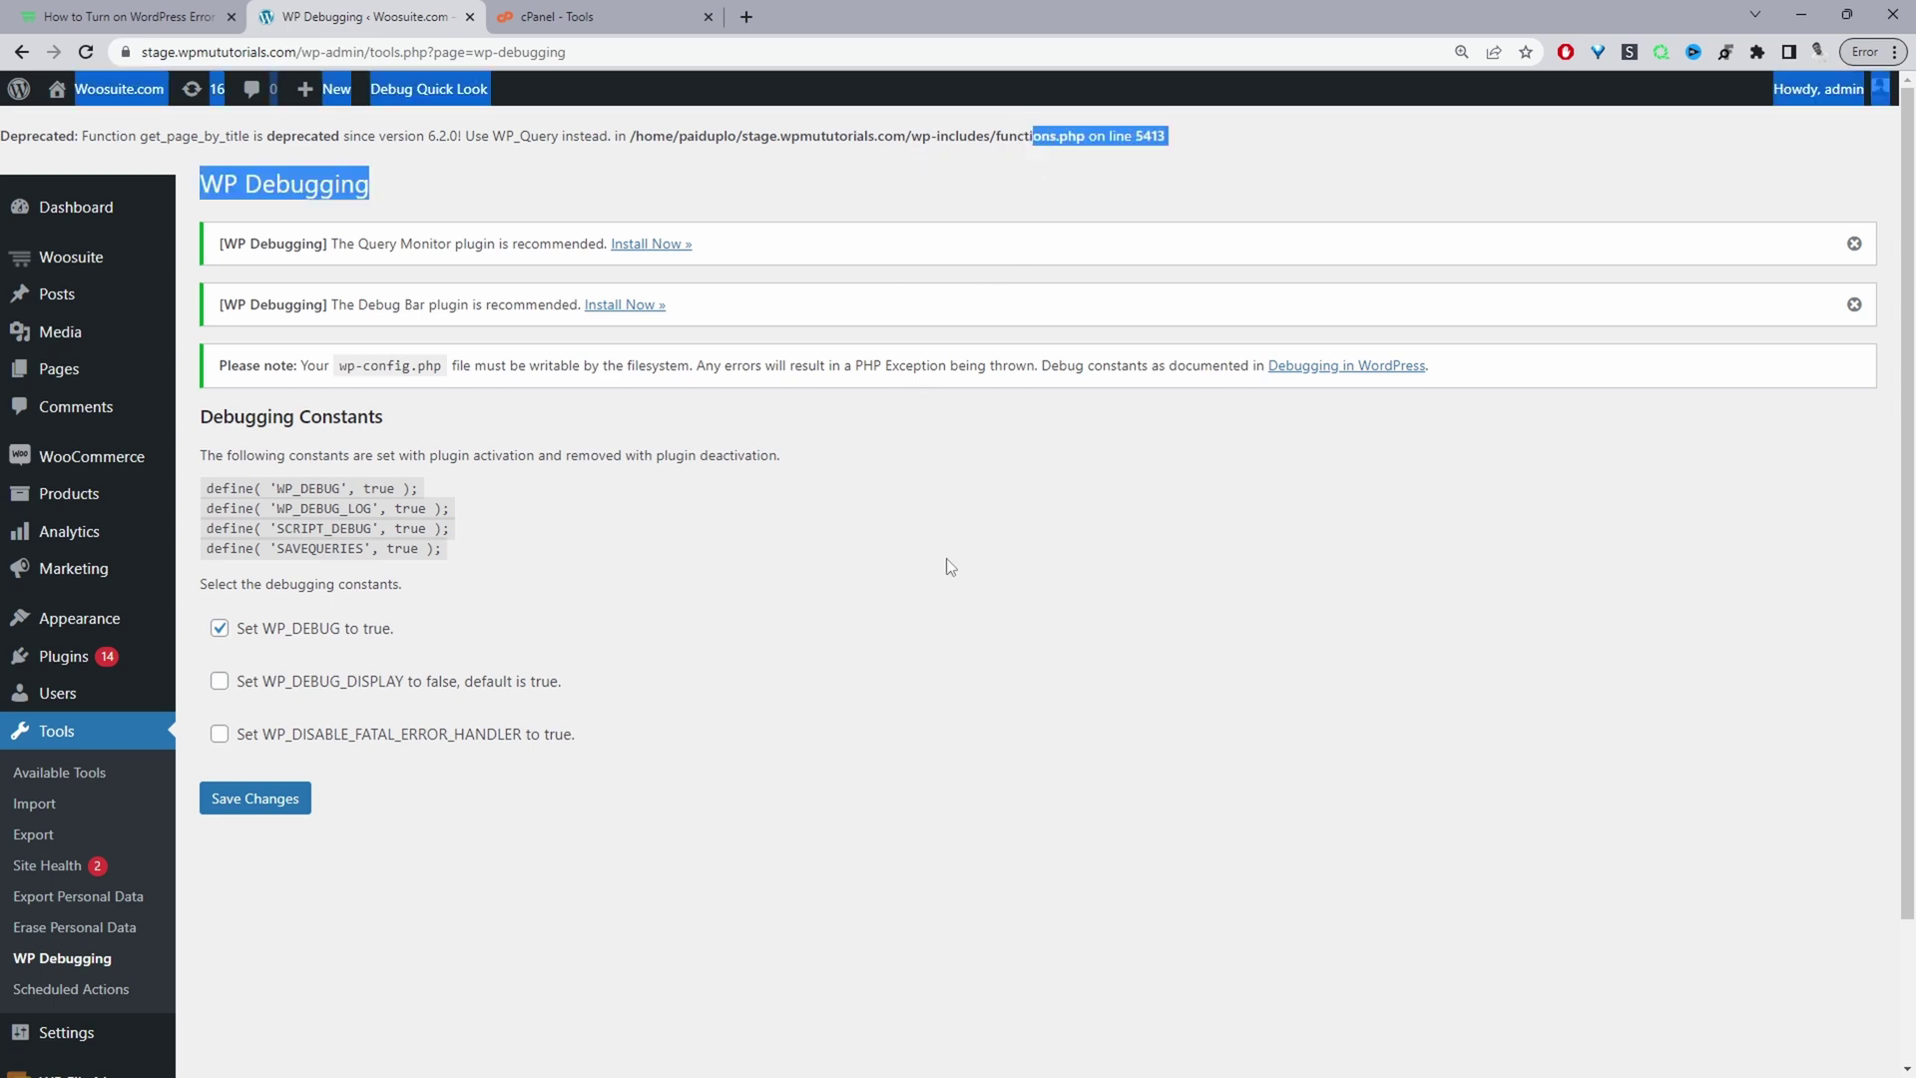
click(264, 687)
- Tick 'Set WP_DEBUG_DISPLAY to false' and save the debugging settings
click(221, 685)
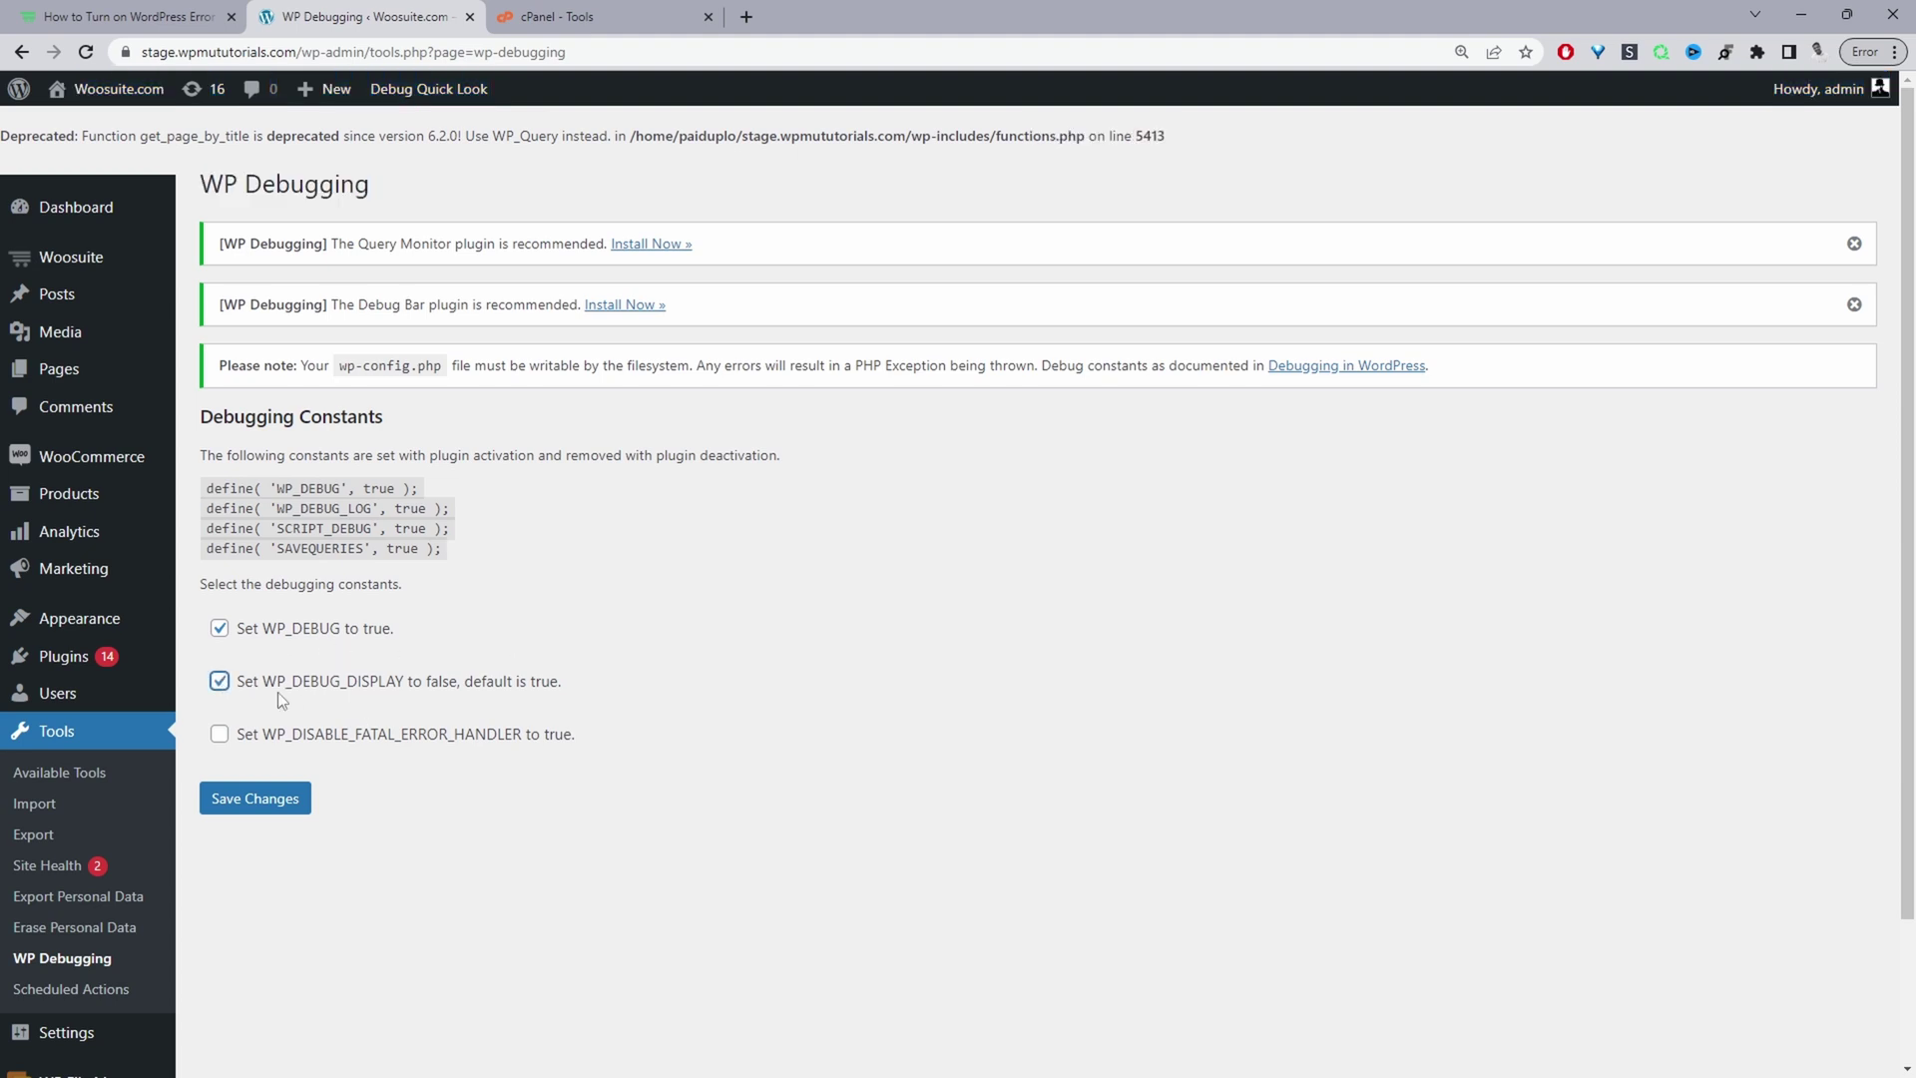
drag(278, 693, 470, 698)
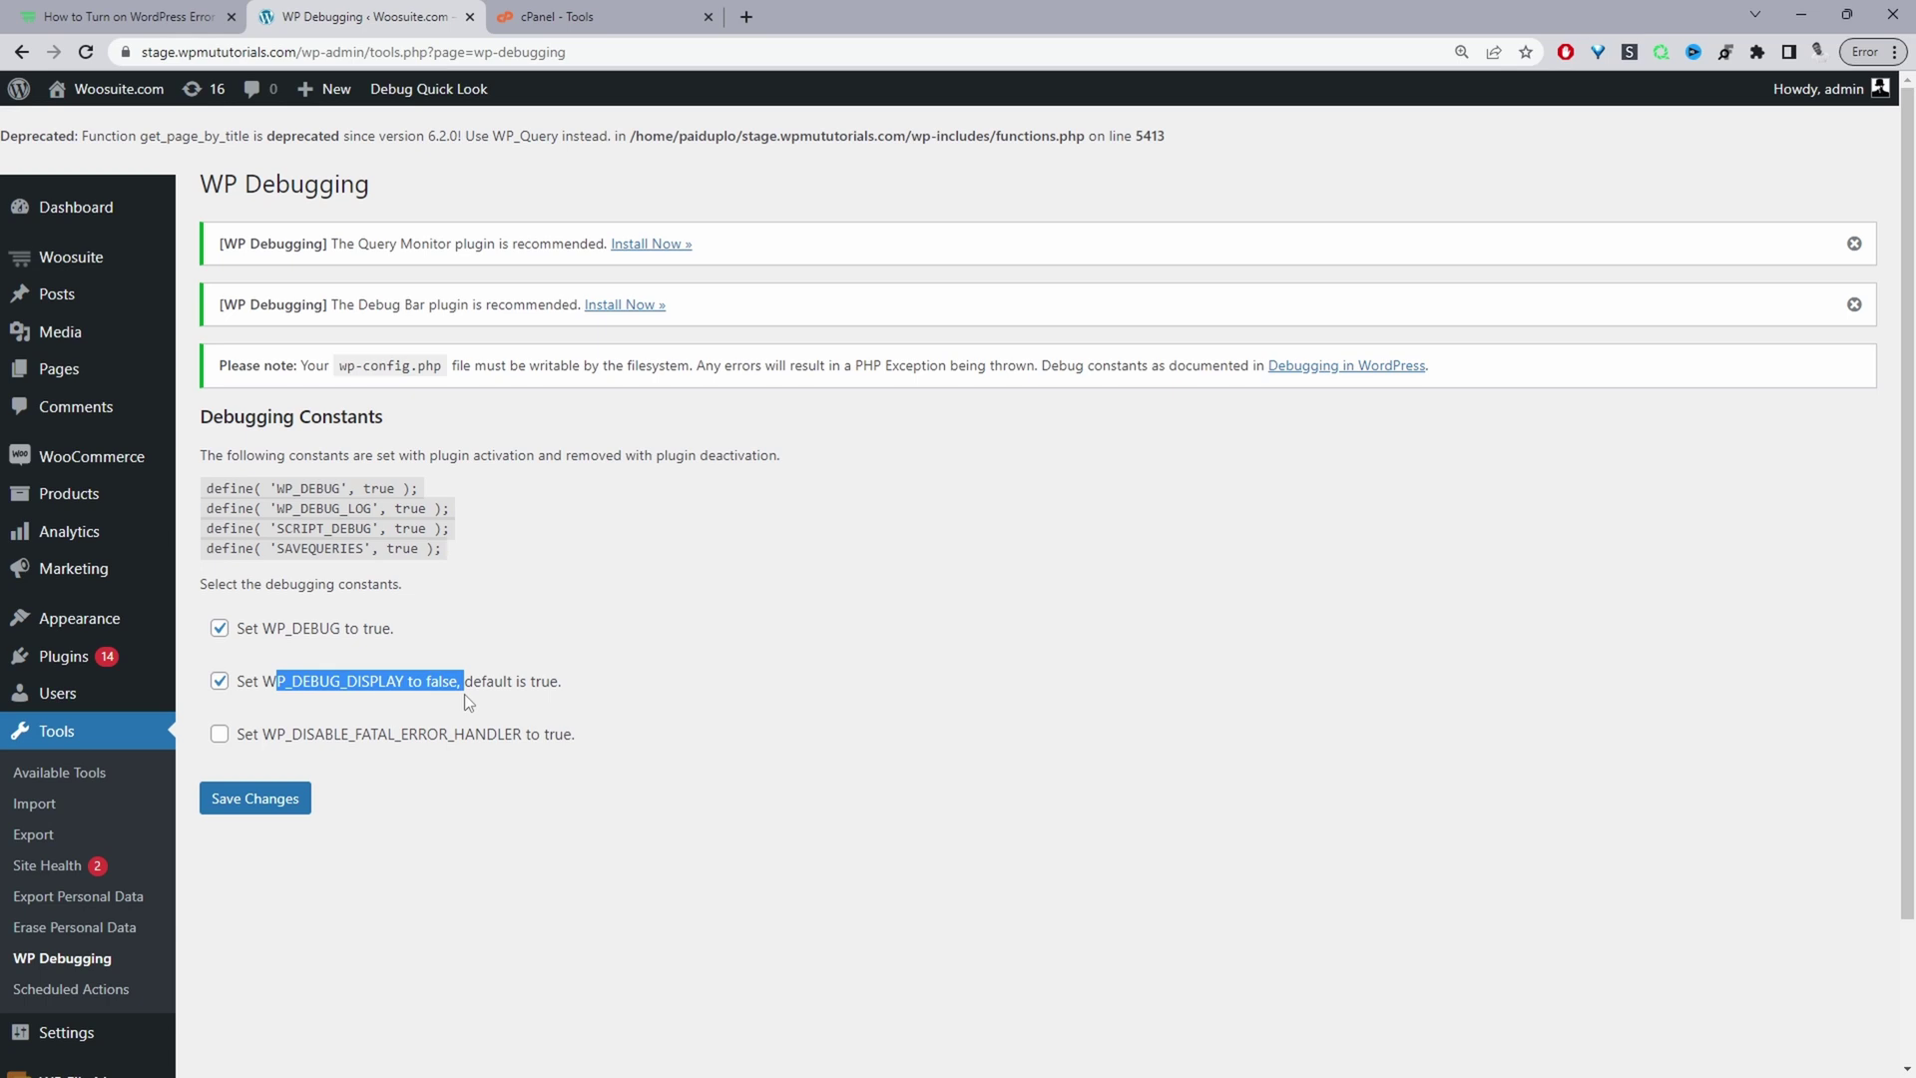
click(289, 808)
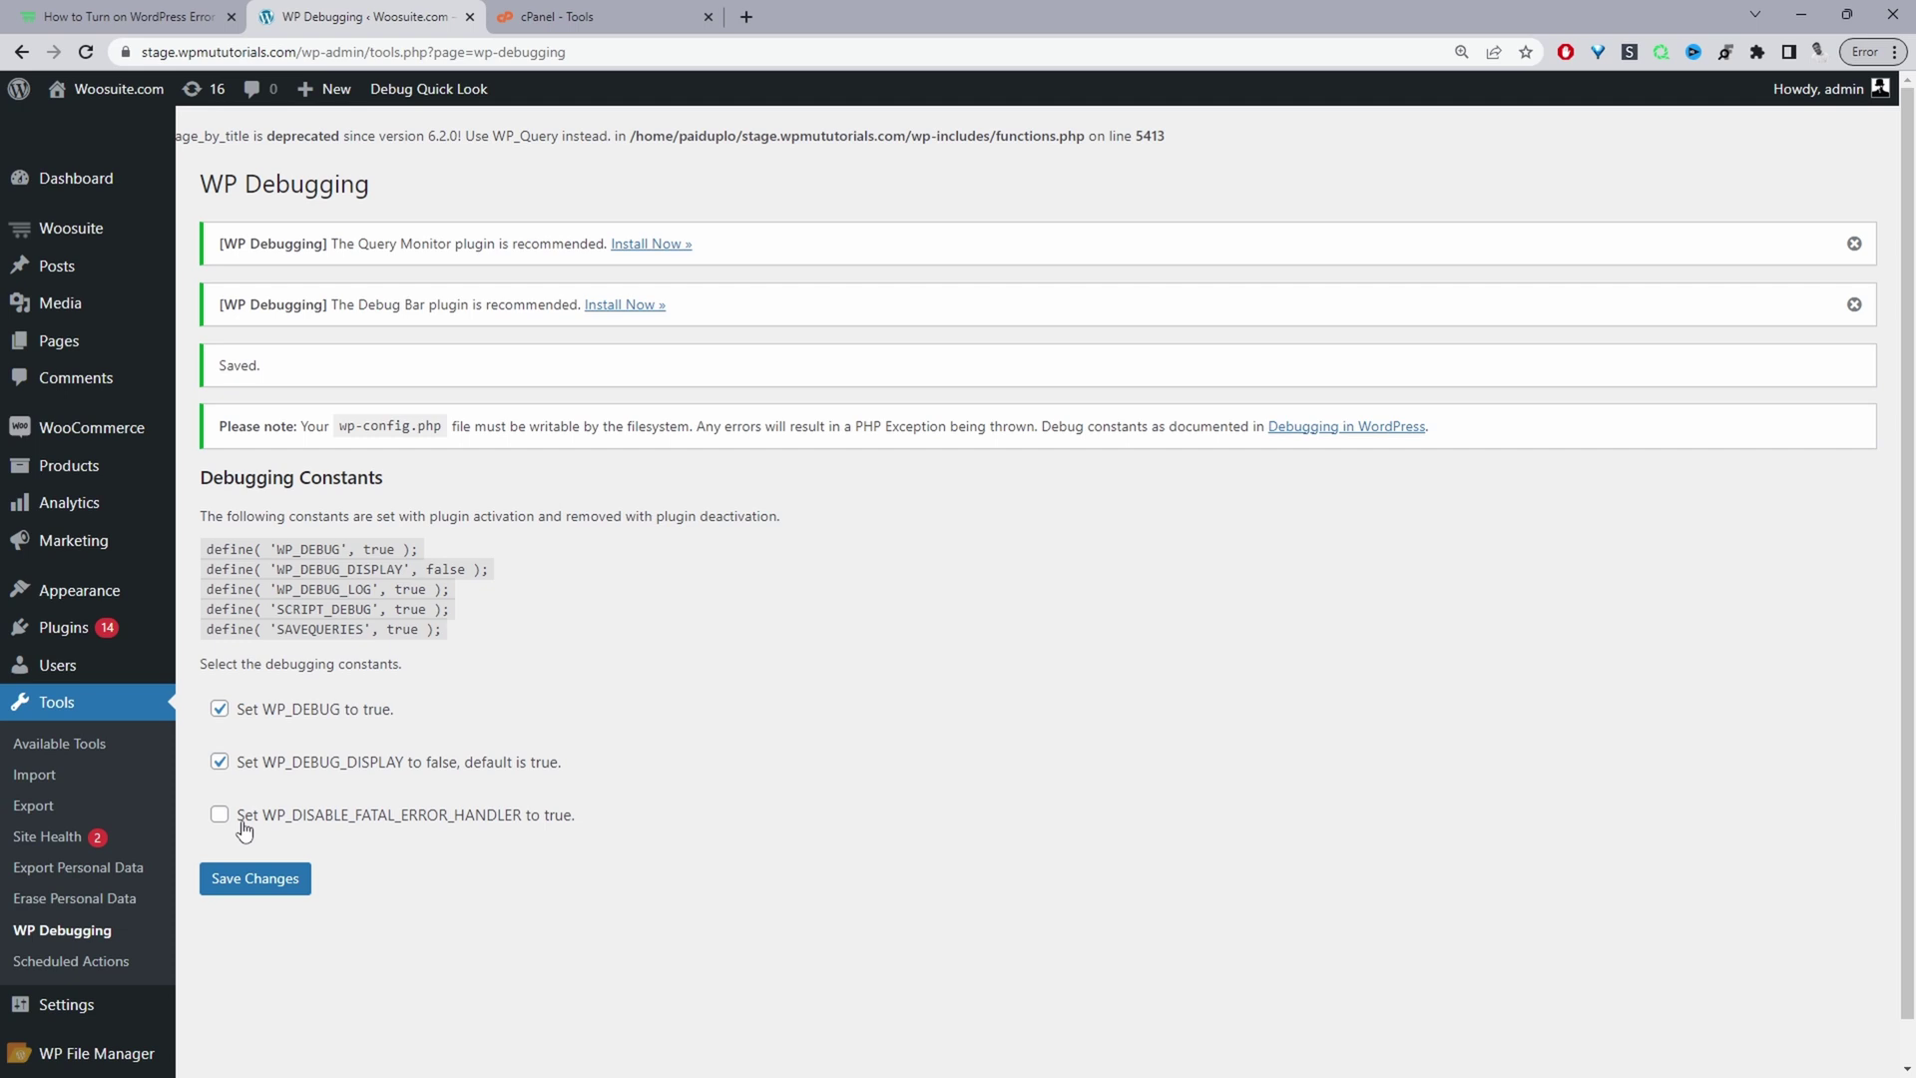
- View the debug log through Debug Quick Look's View File, then return to the settings tab
mouse_move(443, 88)
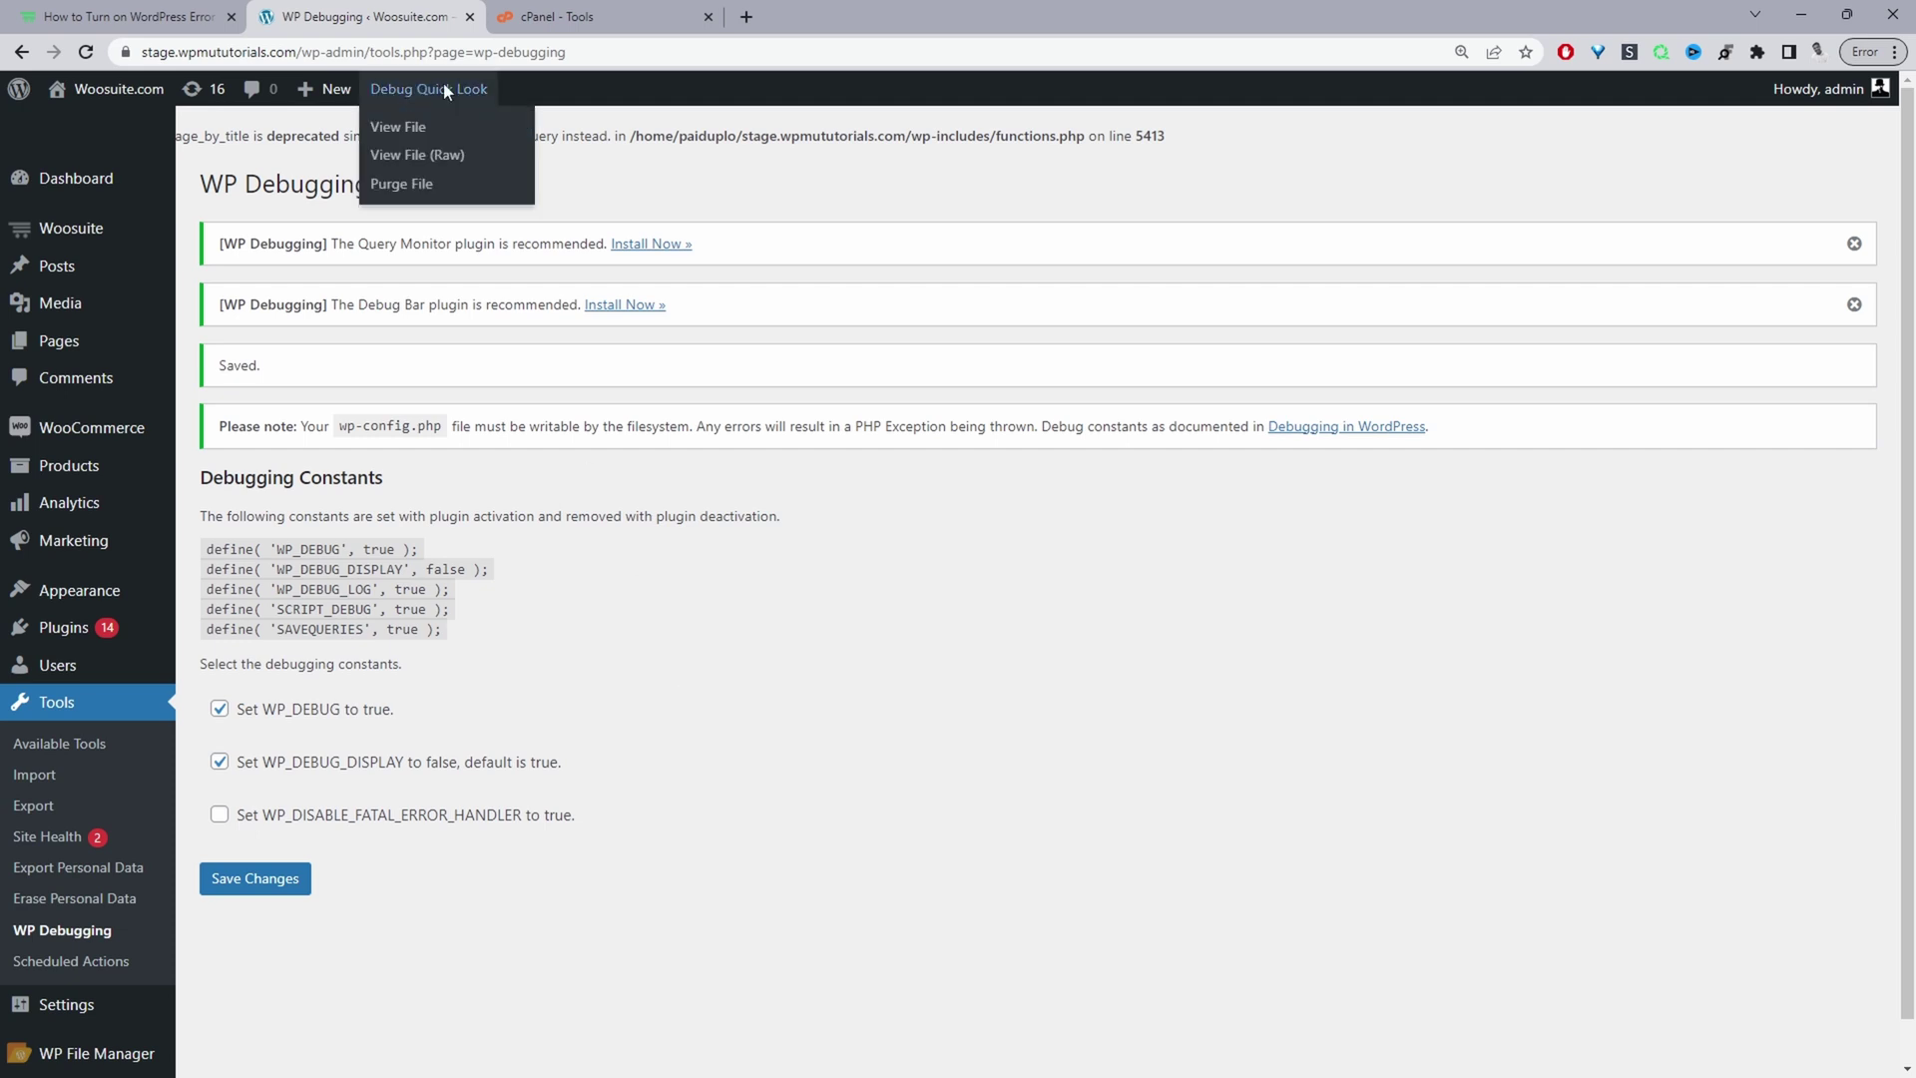
click(403, 128)
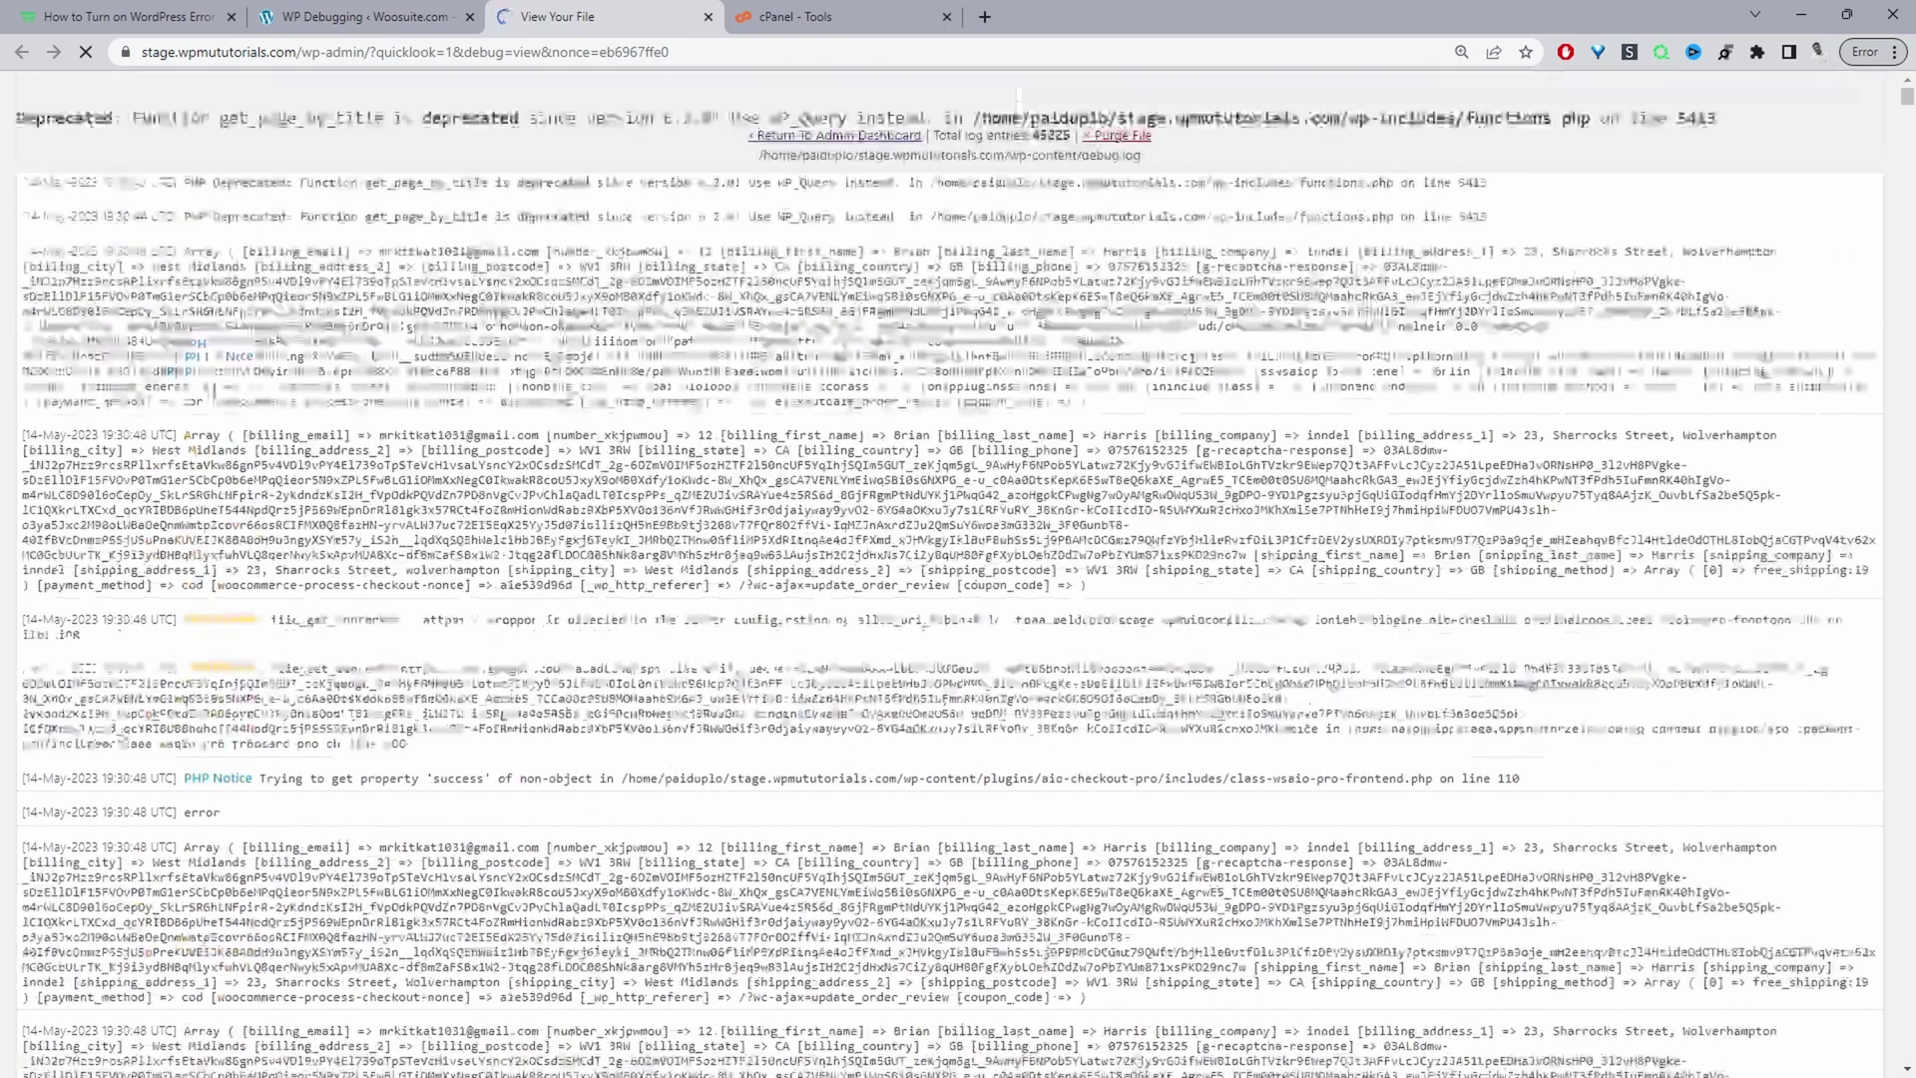
click(360, 17)
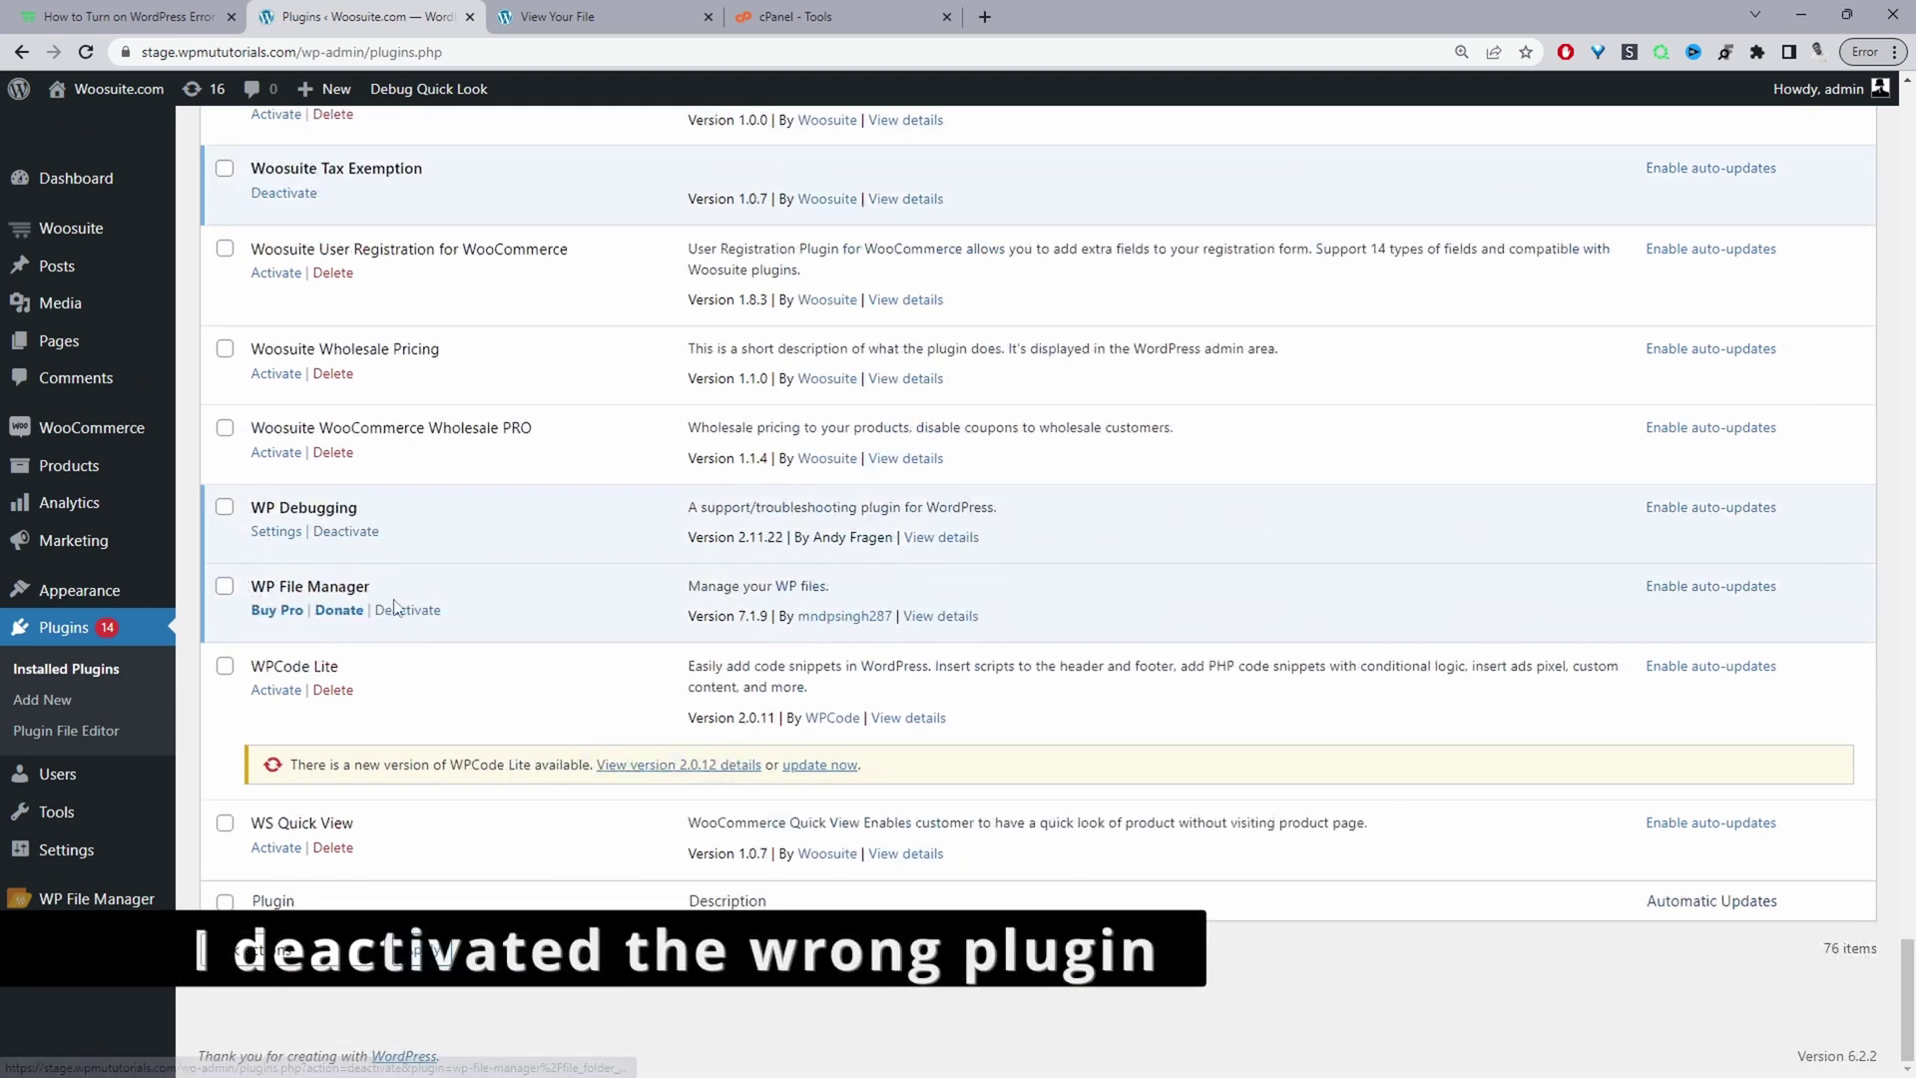
- Deactivate WP File Manager in the Installed Plugins list
click(396, 606)
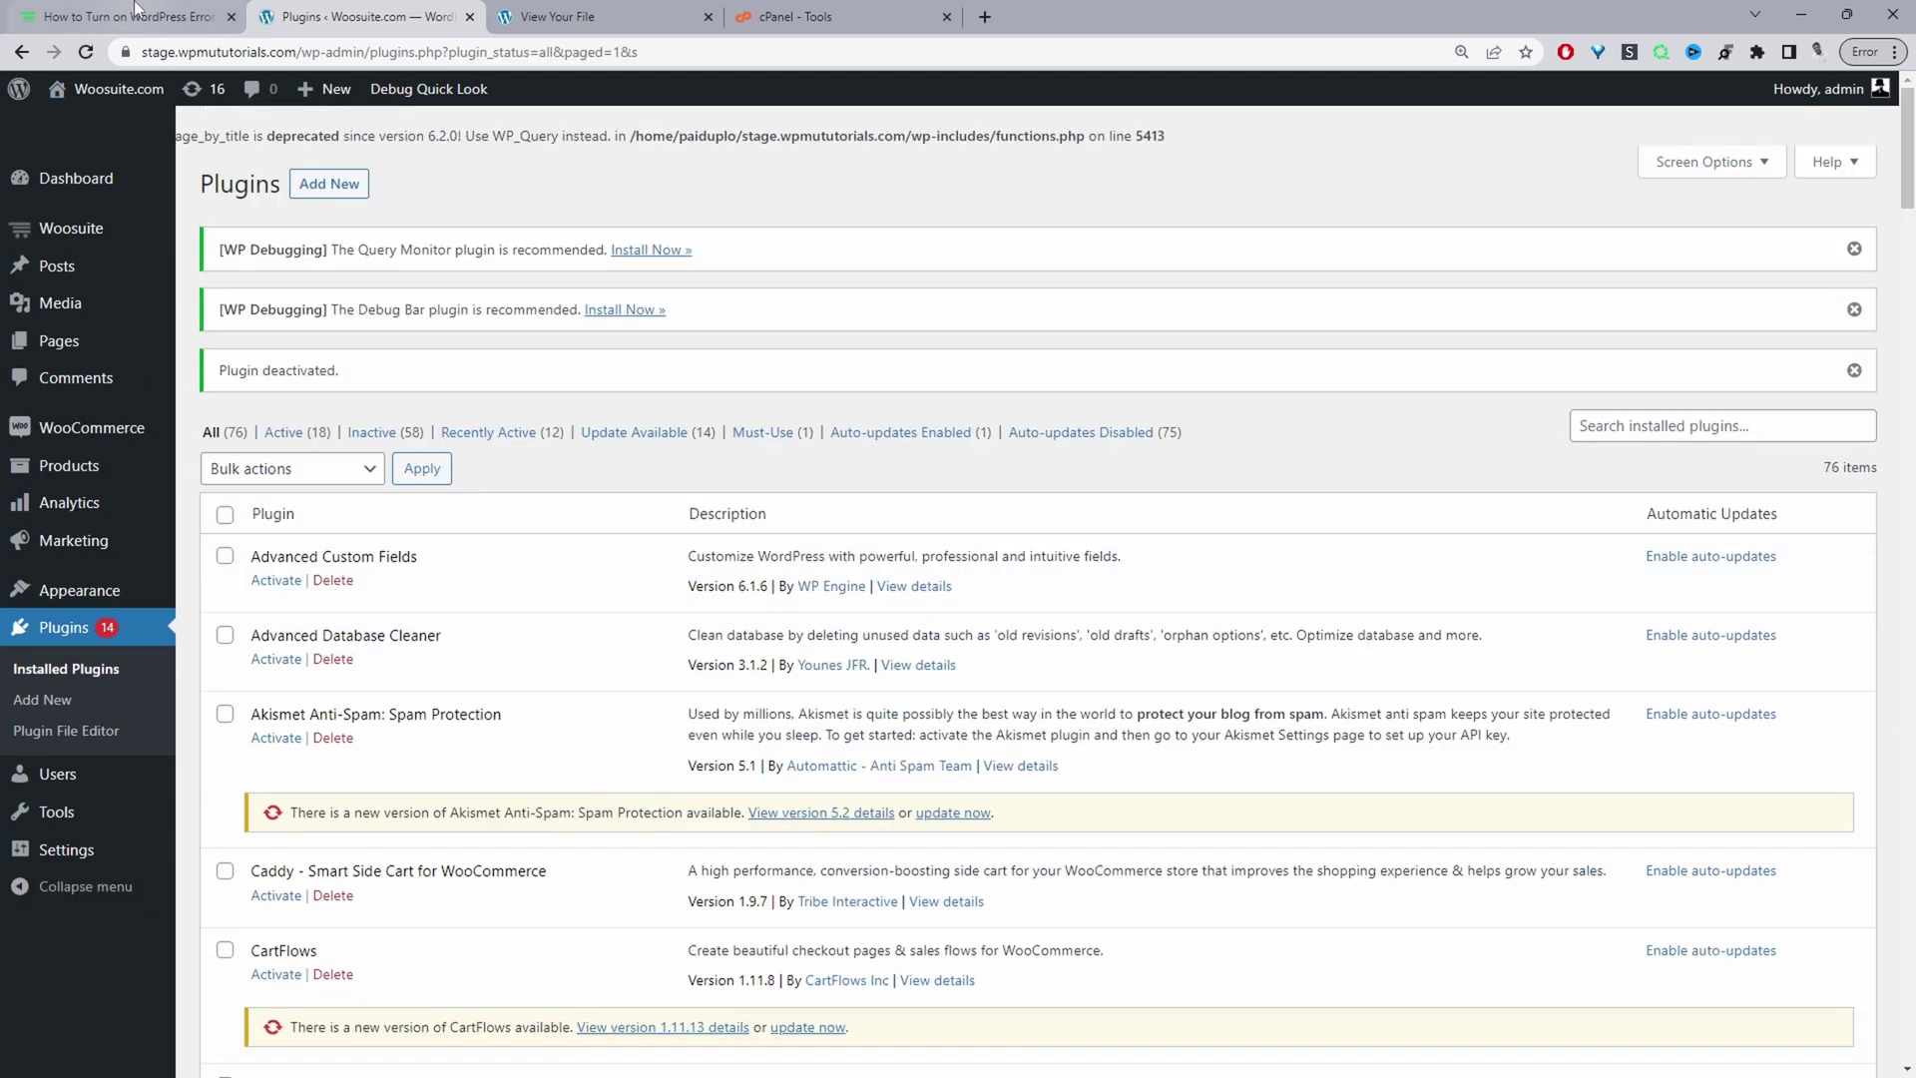
- Copy the article's WP_DEBUG_LOG true / WP_DEBUG_DISPLAY false / display_errors 0 code snippet
click(125, 16)
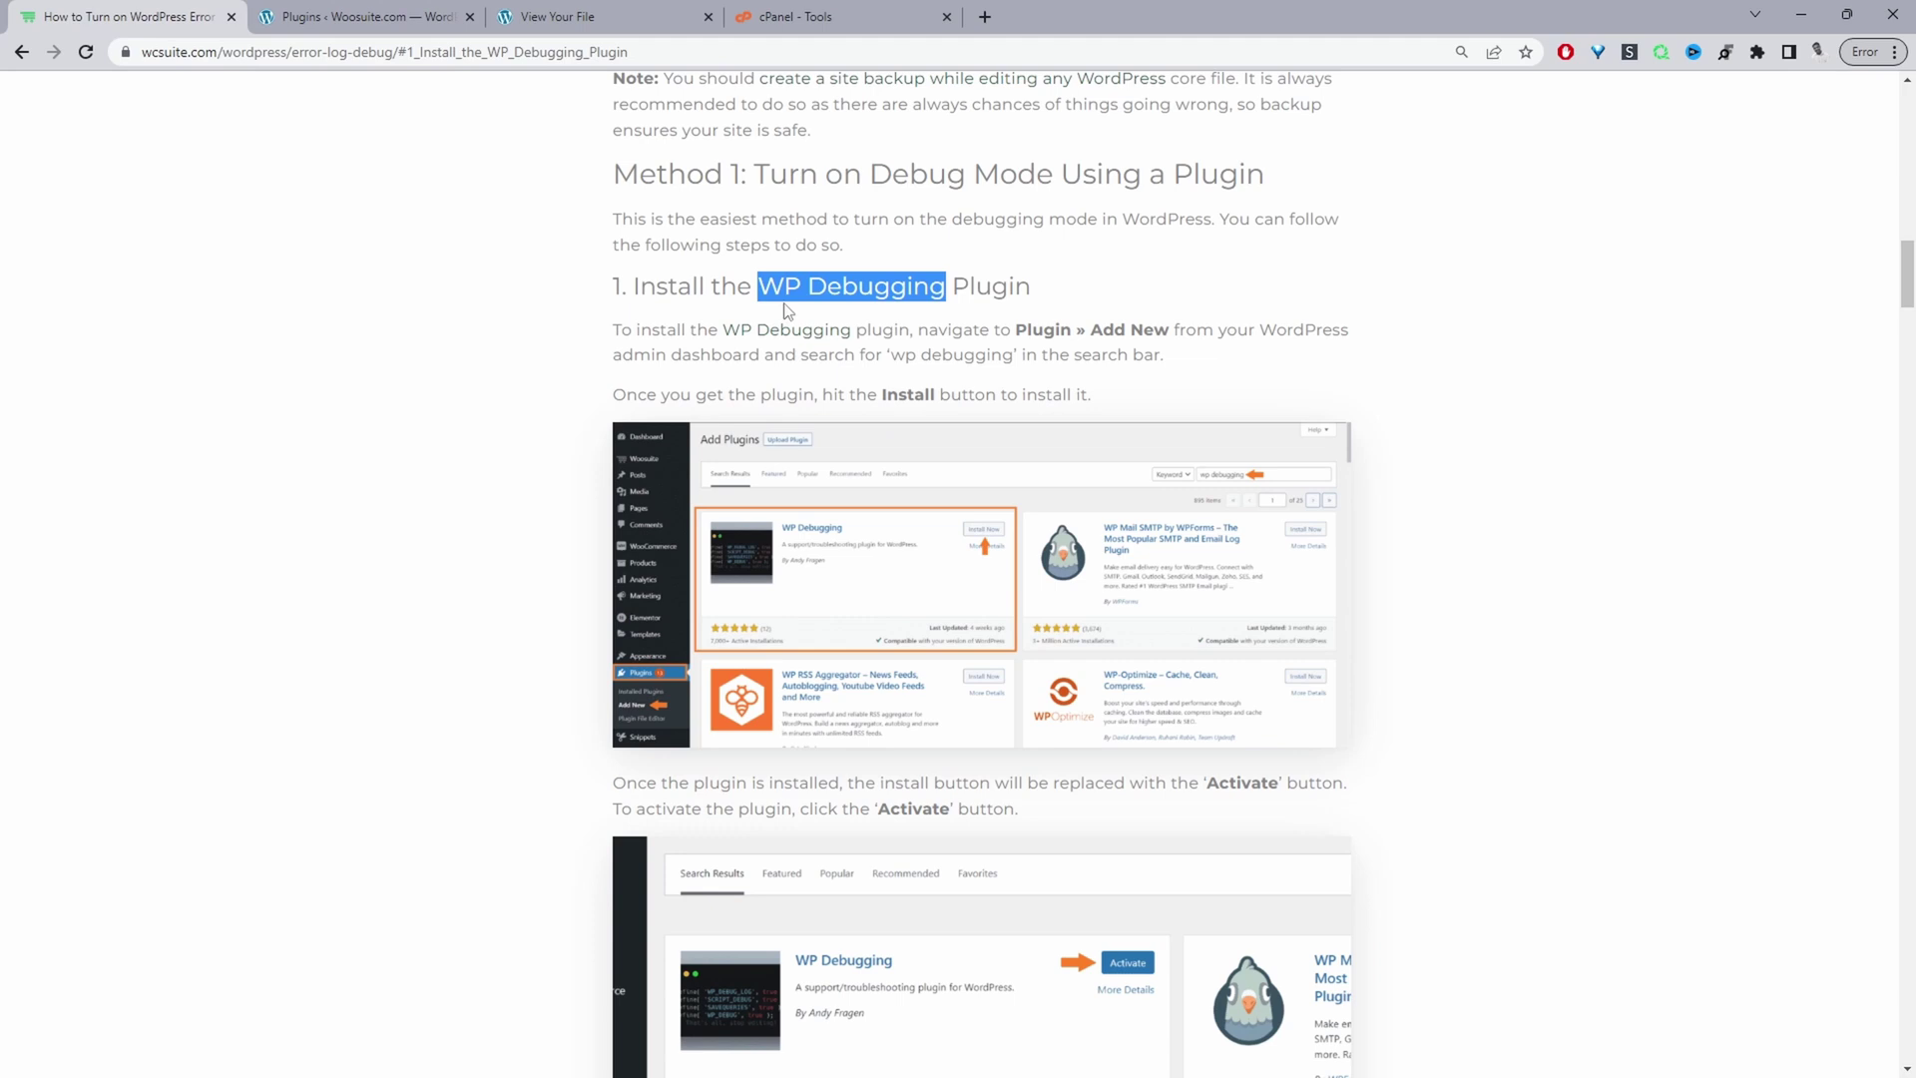
scroll(635, 678, down, 20)
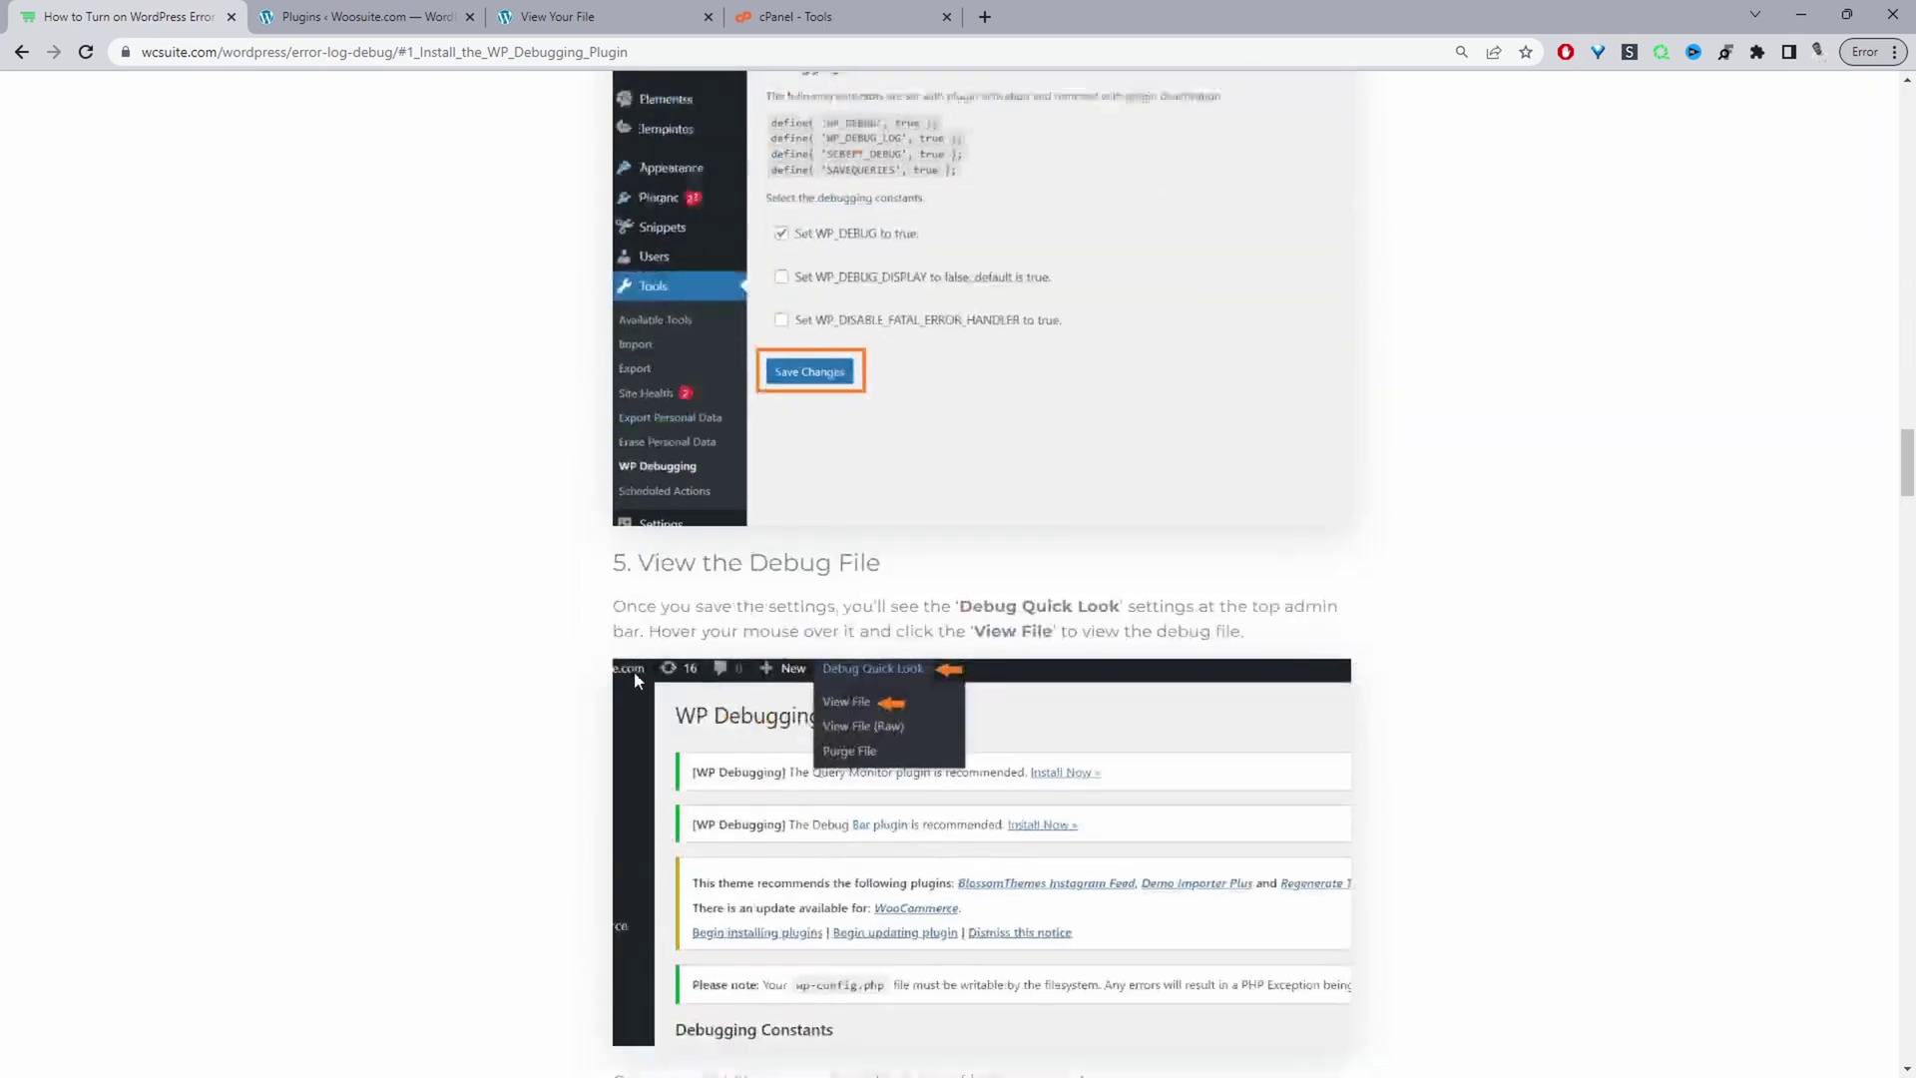
scroll(633, 670, down, 20)
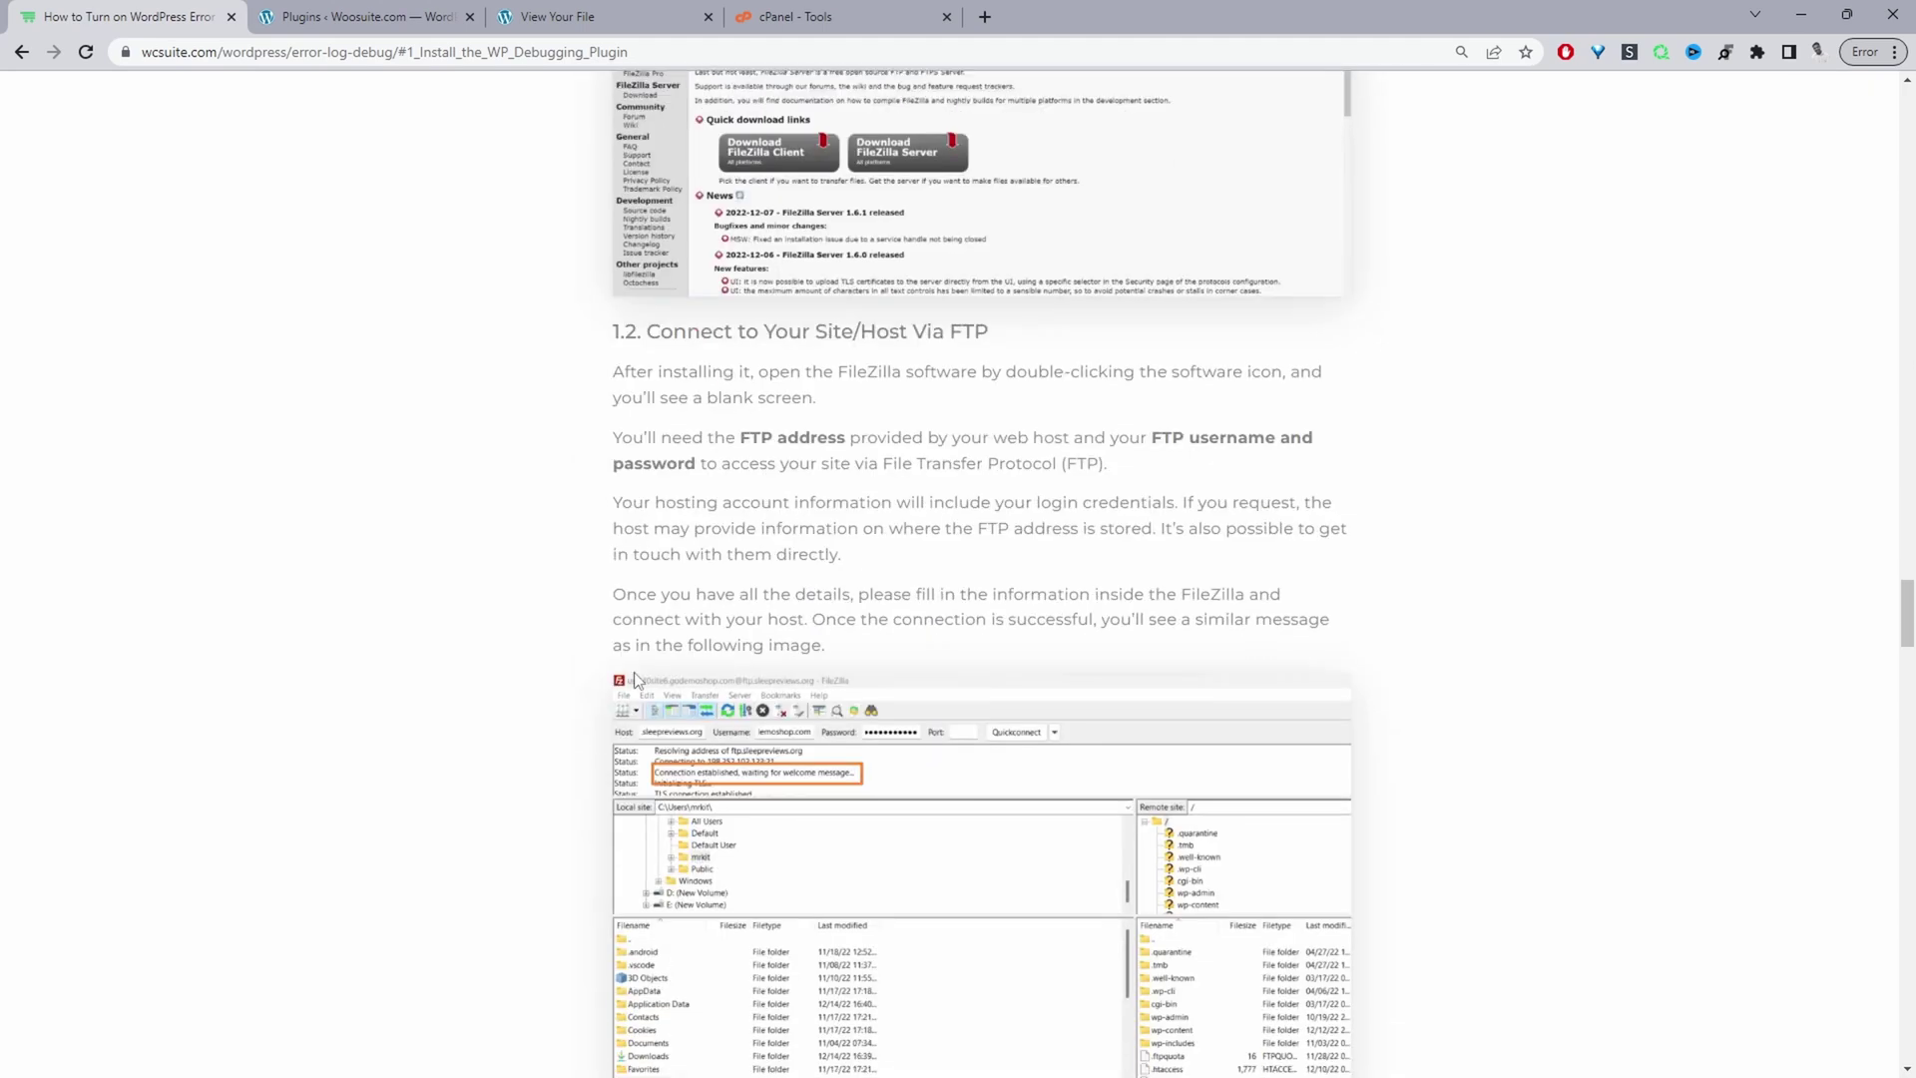
scroll(634, 679, down, 15)
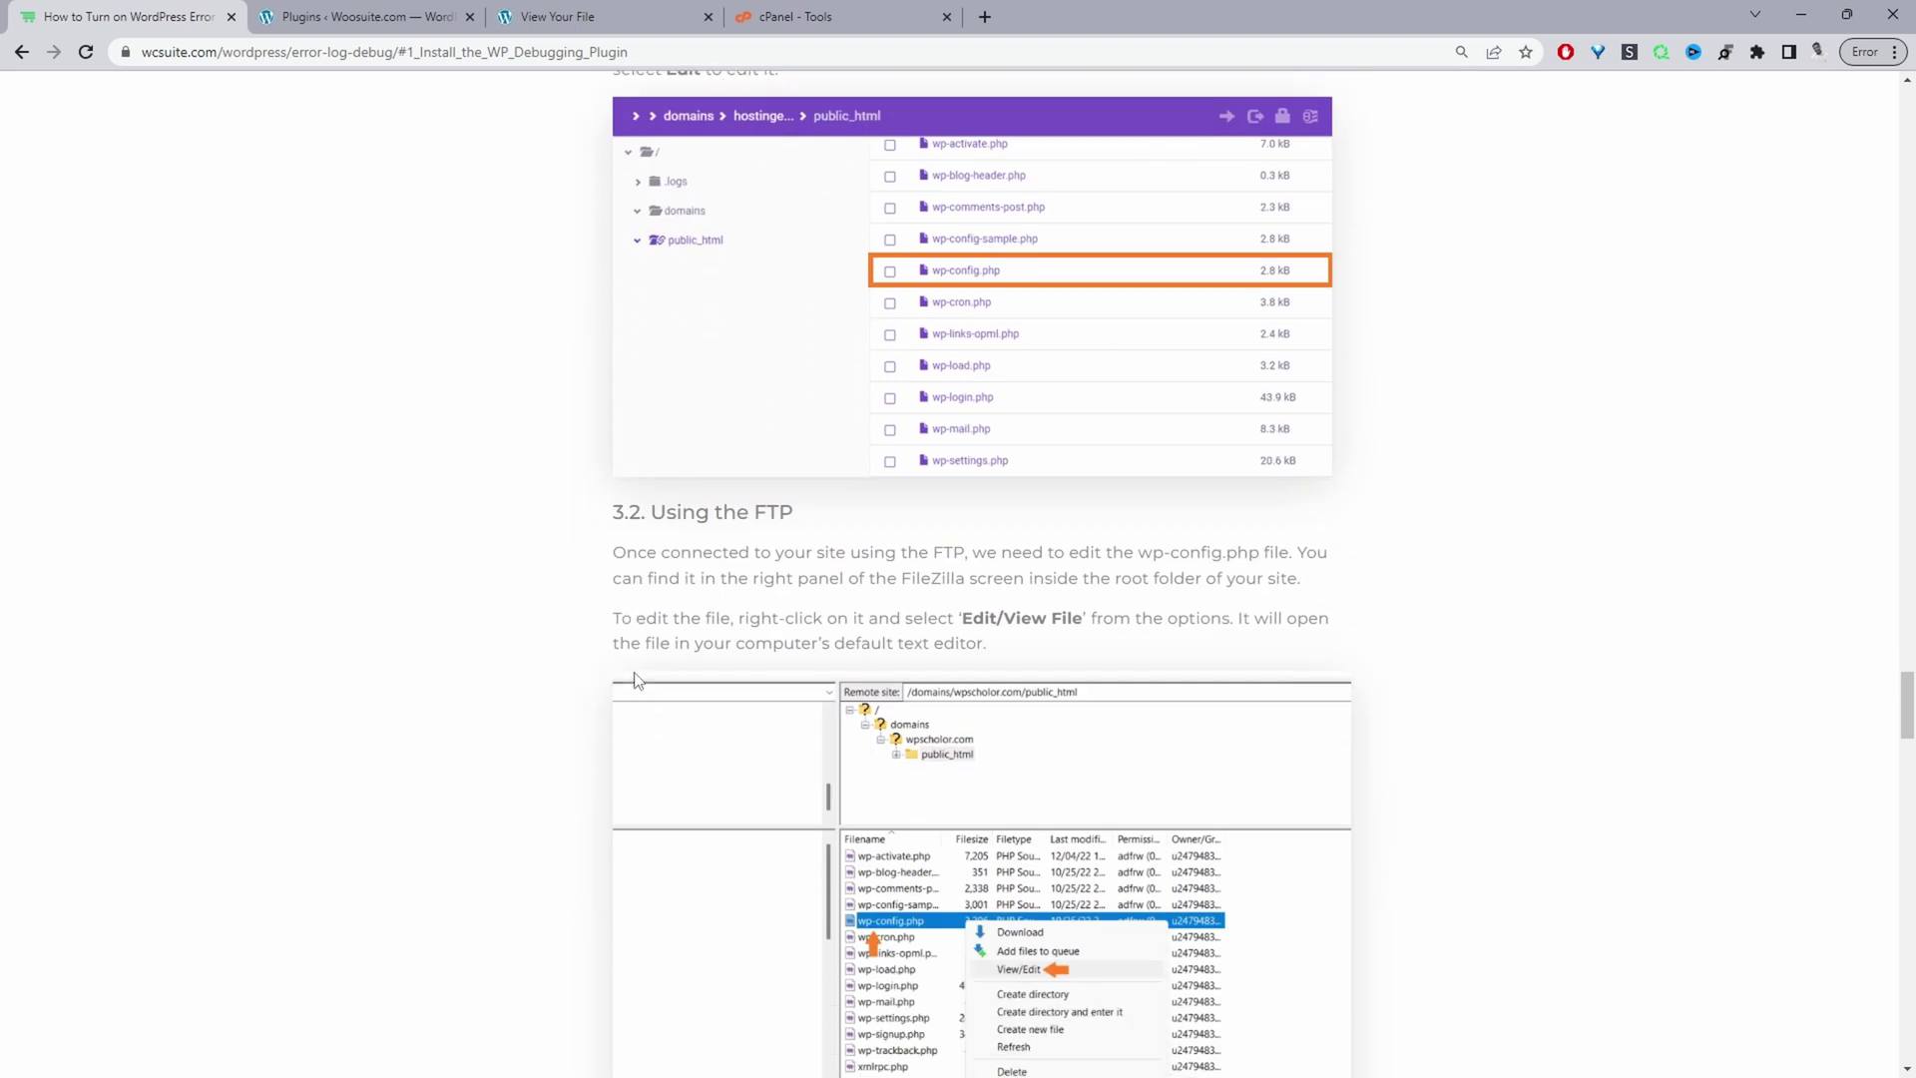
scroll(634, 679, up, 2)
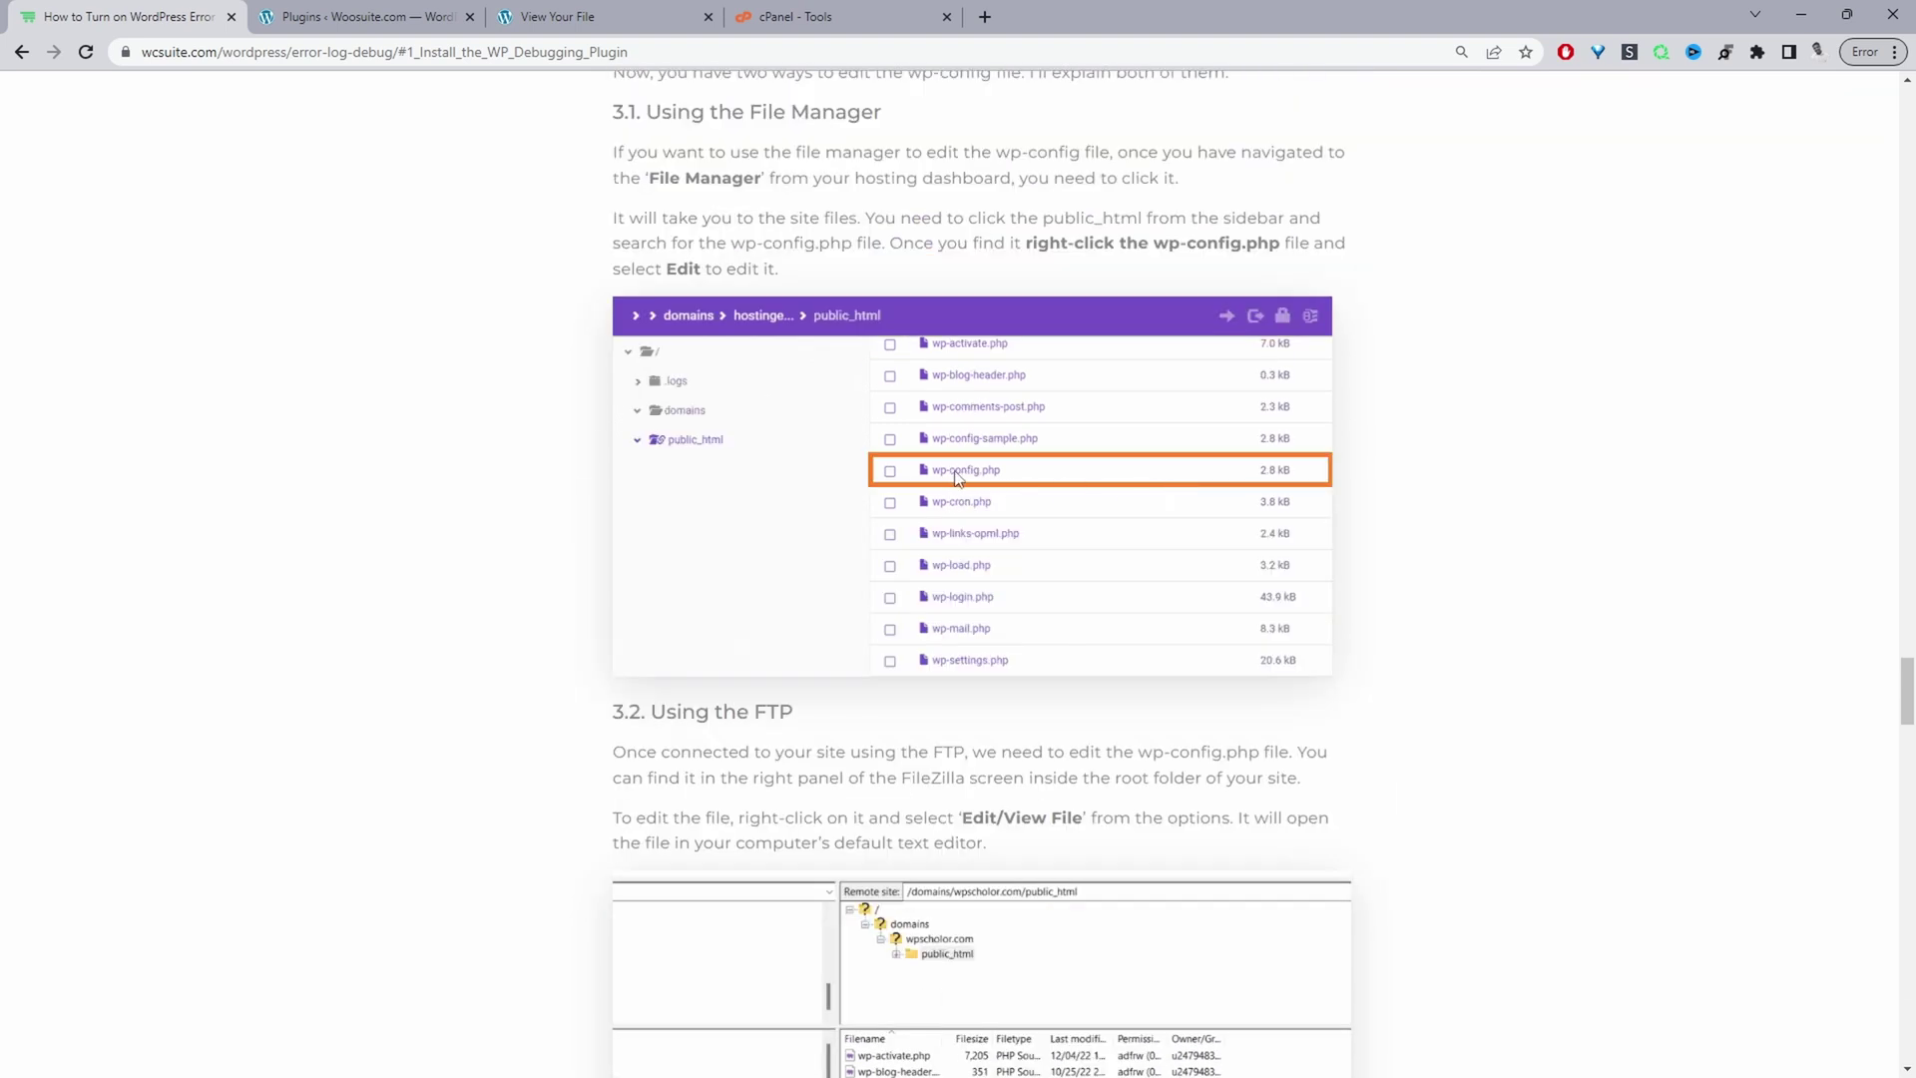
scroll(1064, 498, down, 4)
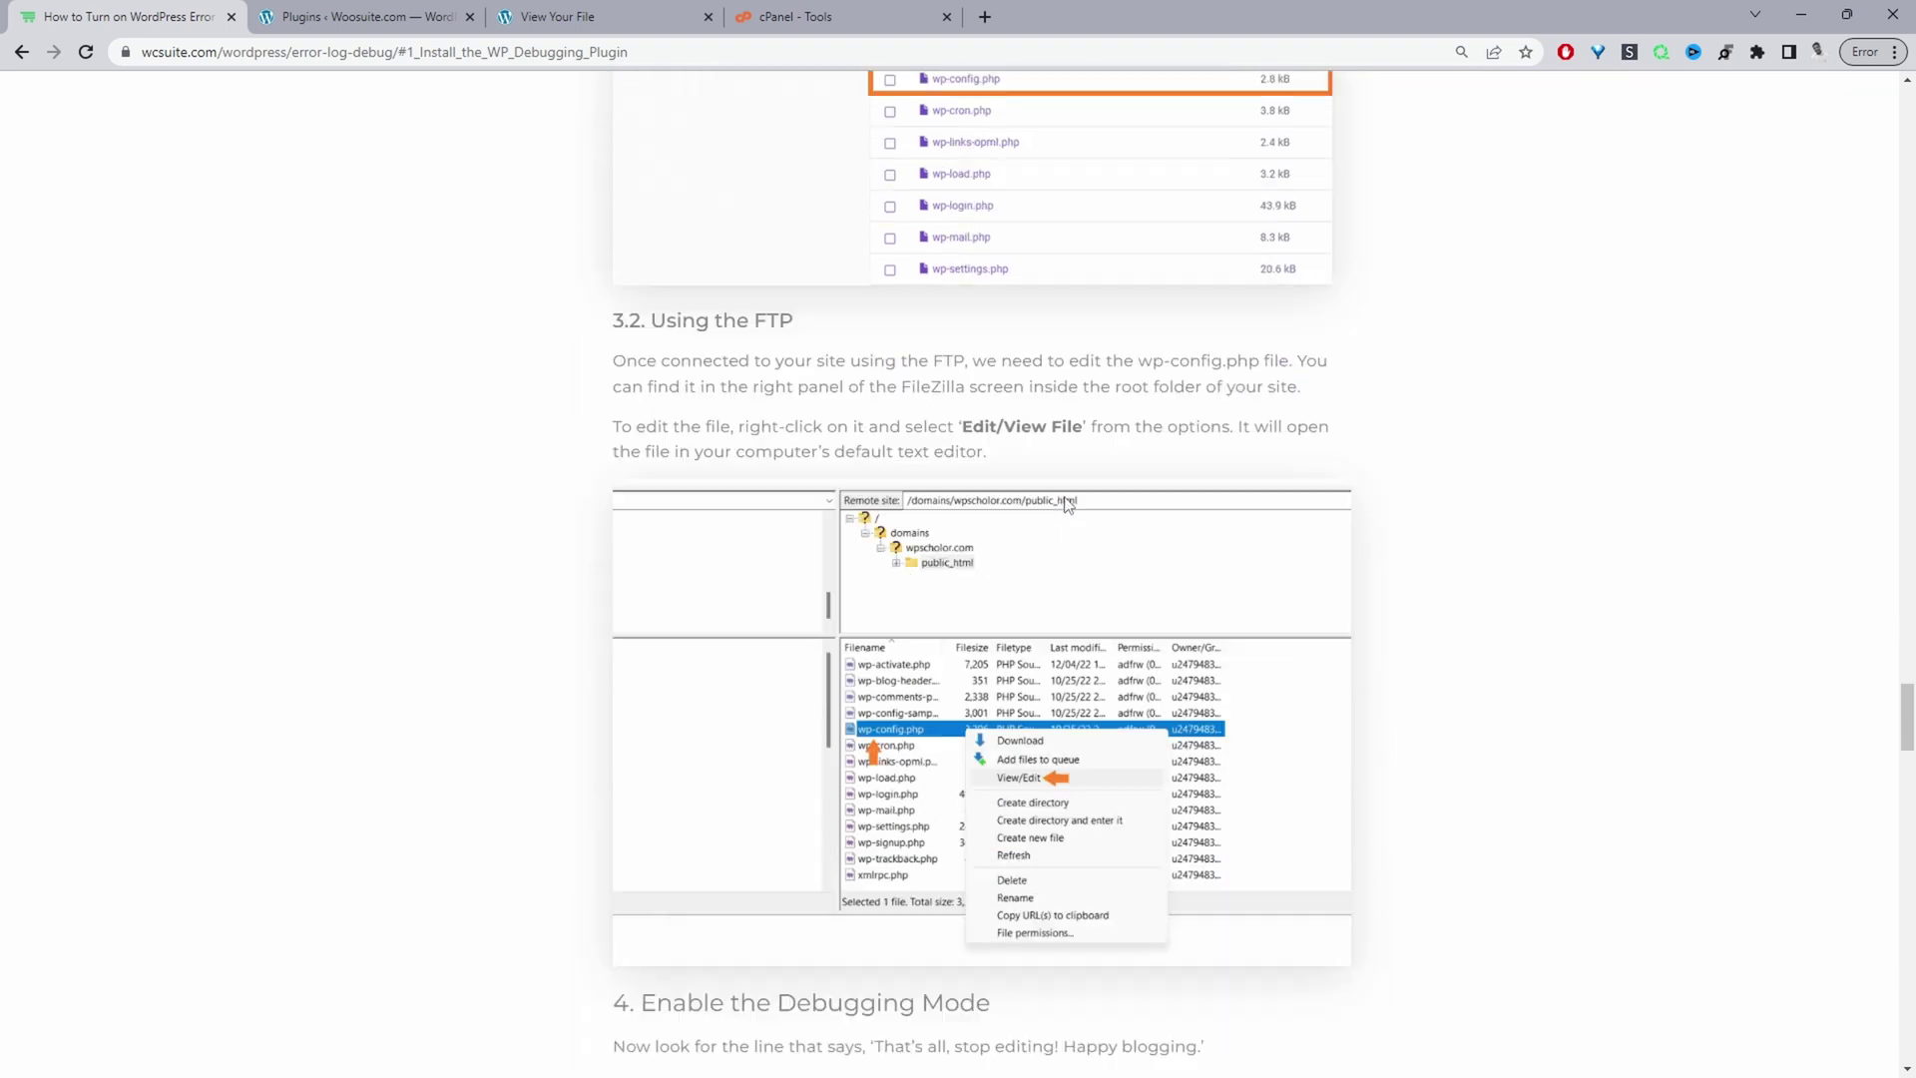
scroll(1068, 504, down, 10)
drag(877, 427, 613, 254)
right_click(638, 249)
click(668, 273)
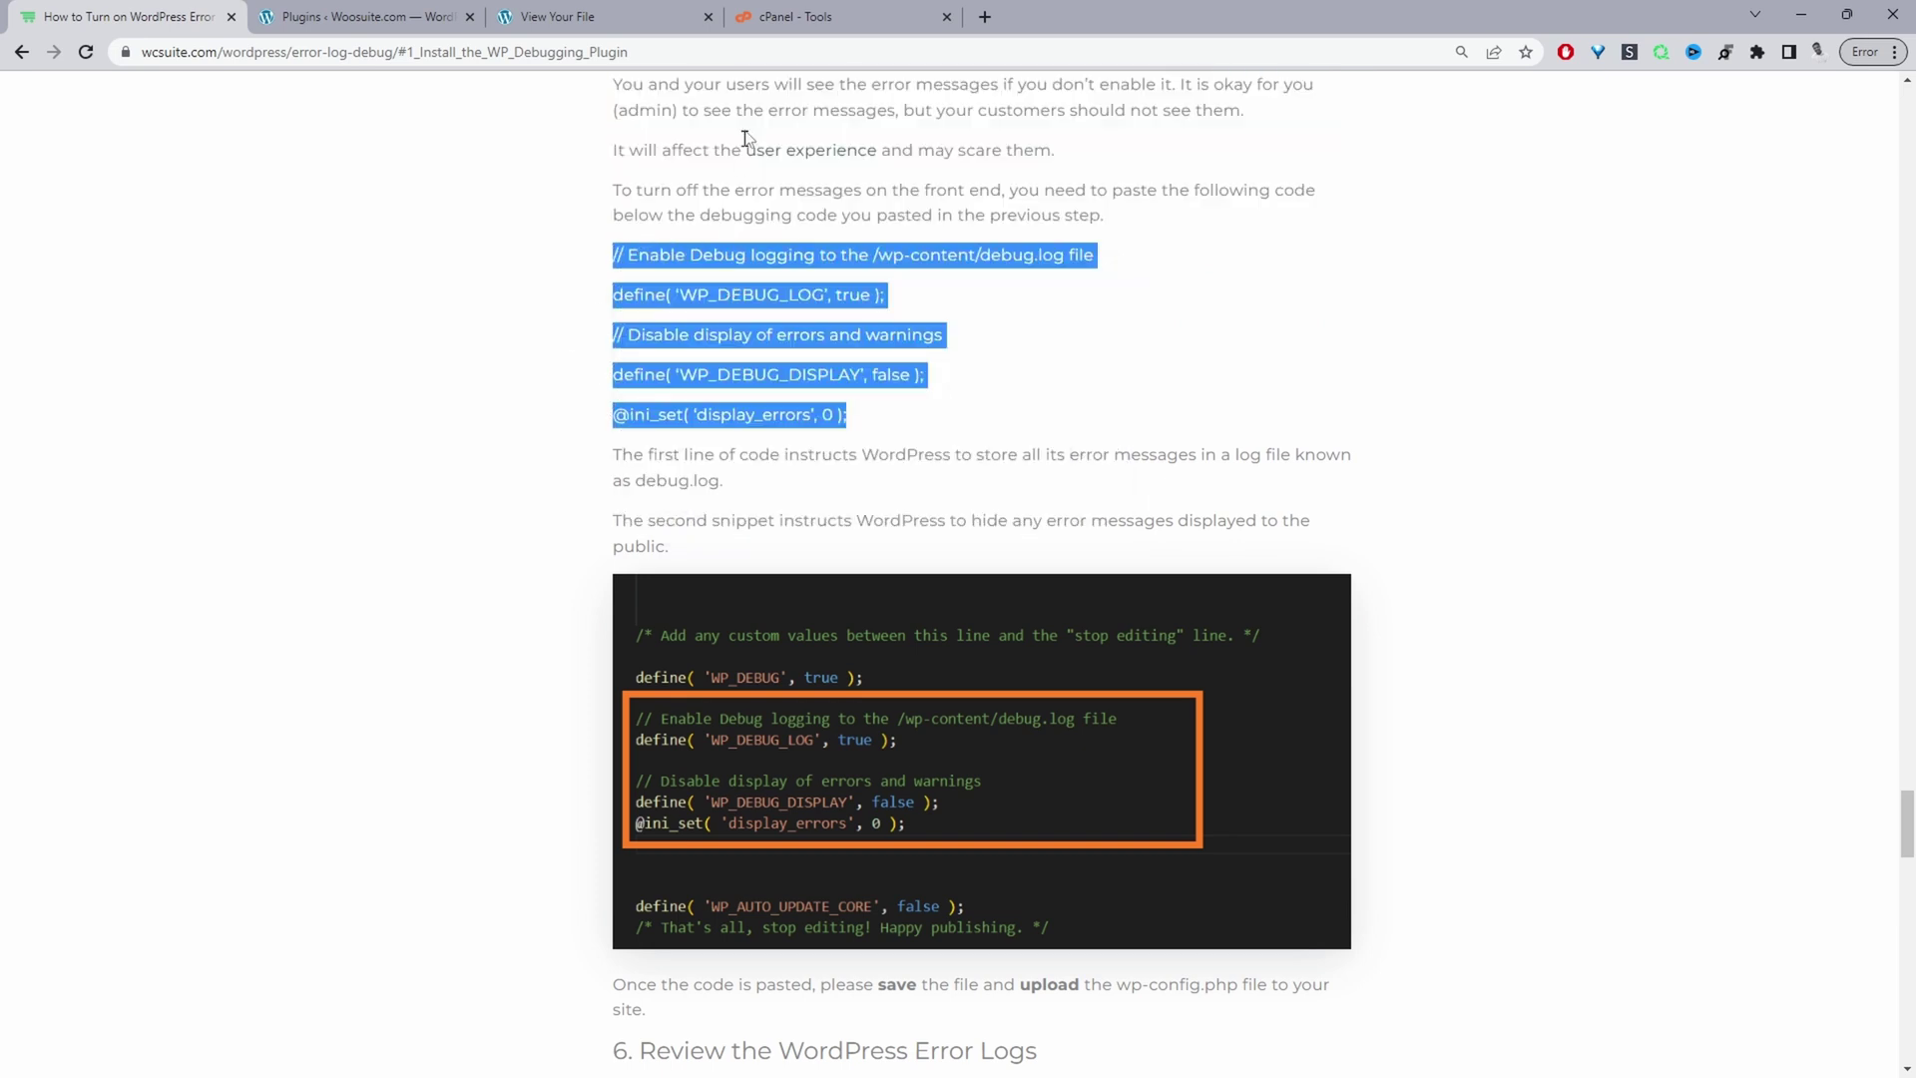
- Open cPanel File Manager and enter the stage.wpmututorials.com site folder
click(763, 28)
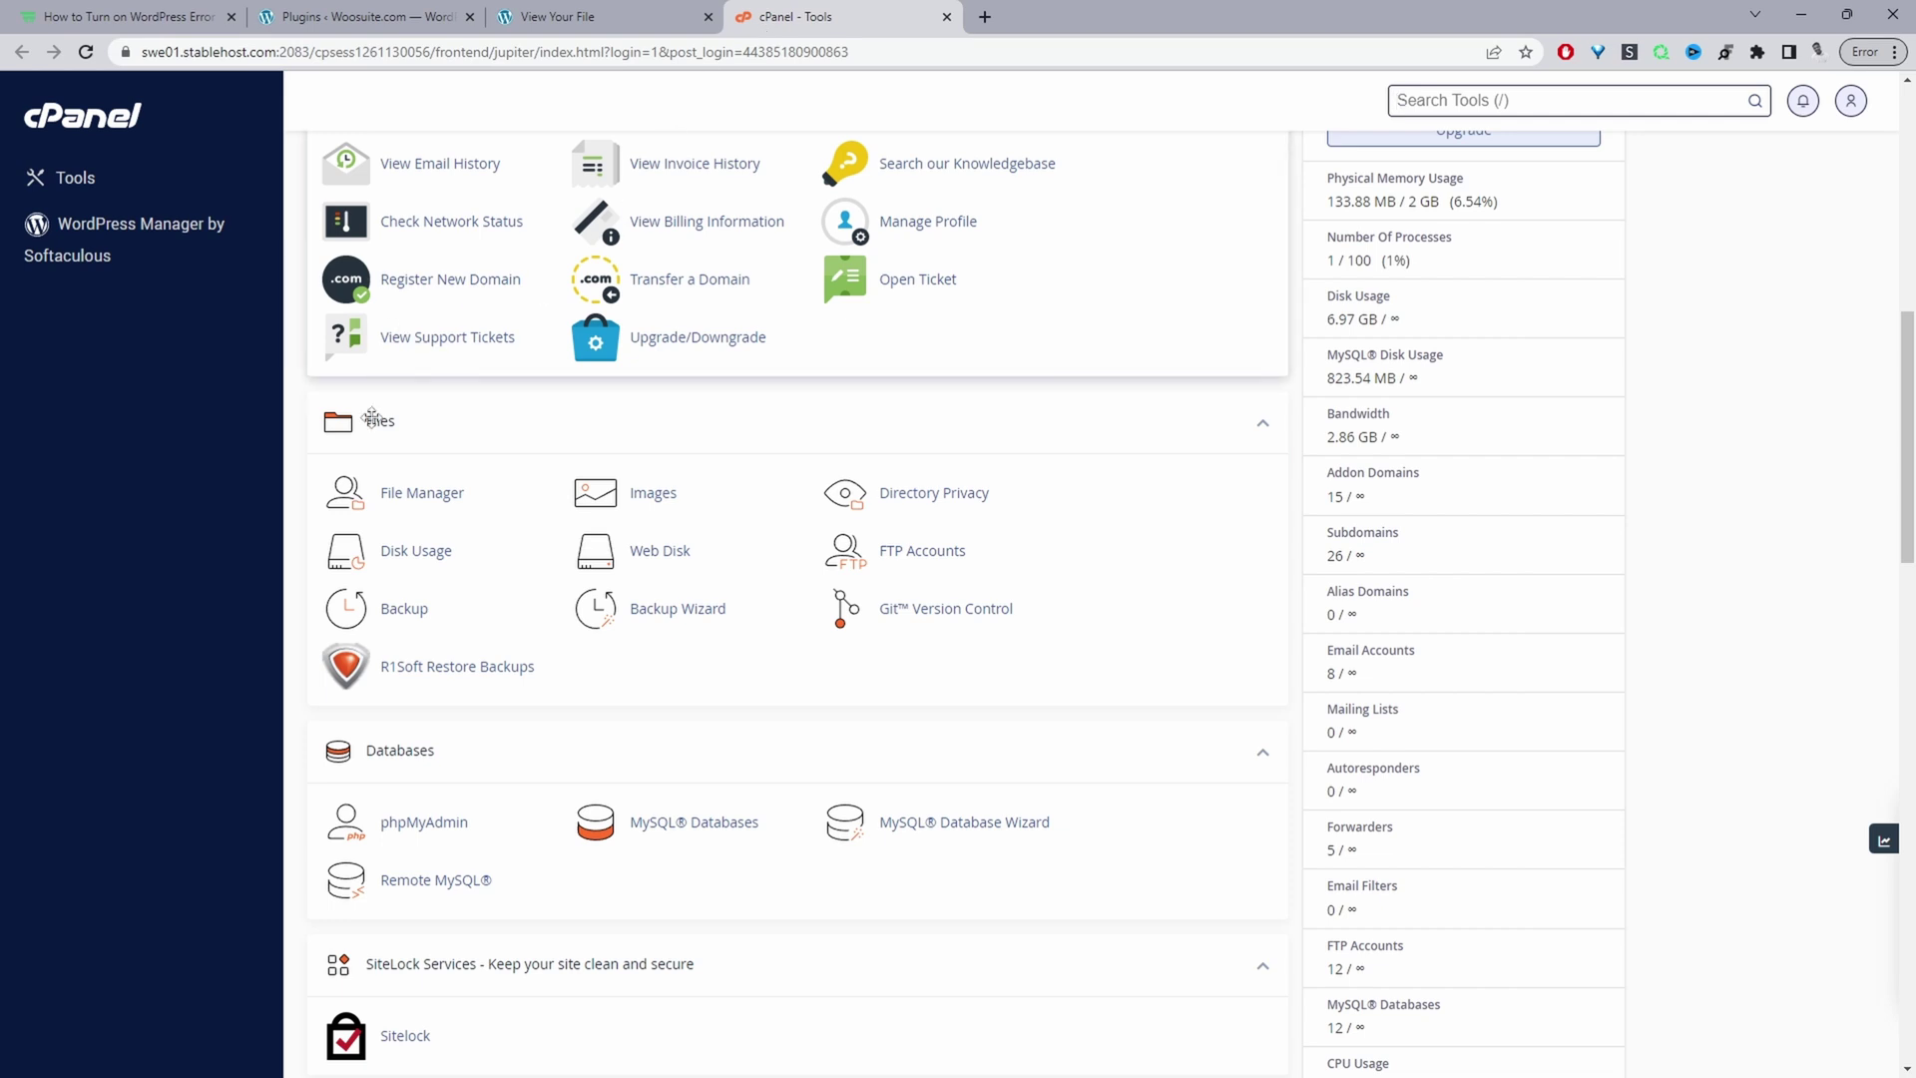
click(423, 509)
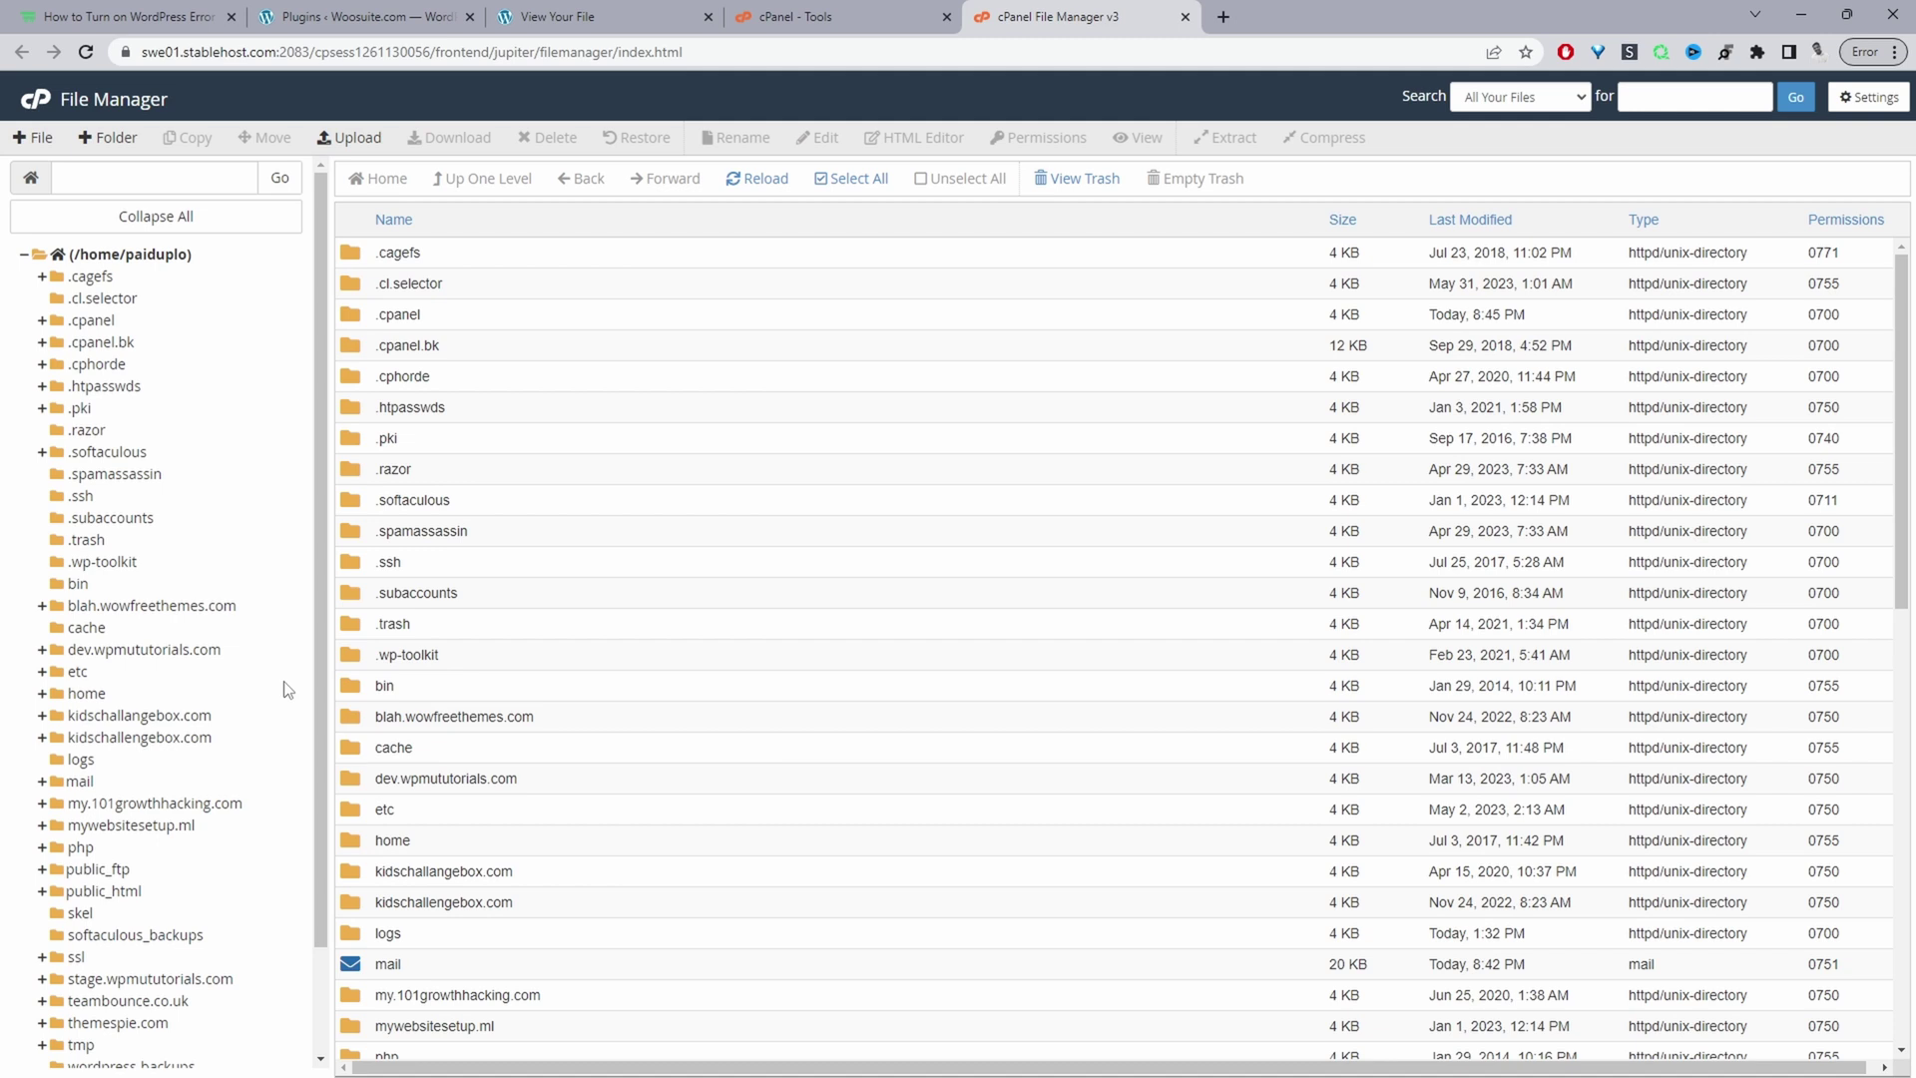
scroll(240, 923, down, 3)
scroll(250, 920, up, 3)
scroll(1112, 649, down, 8)
double_click(449, 444)
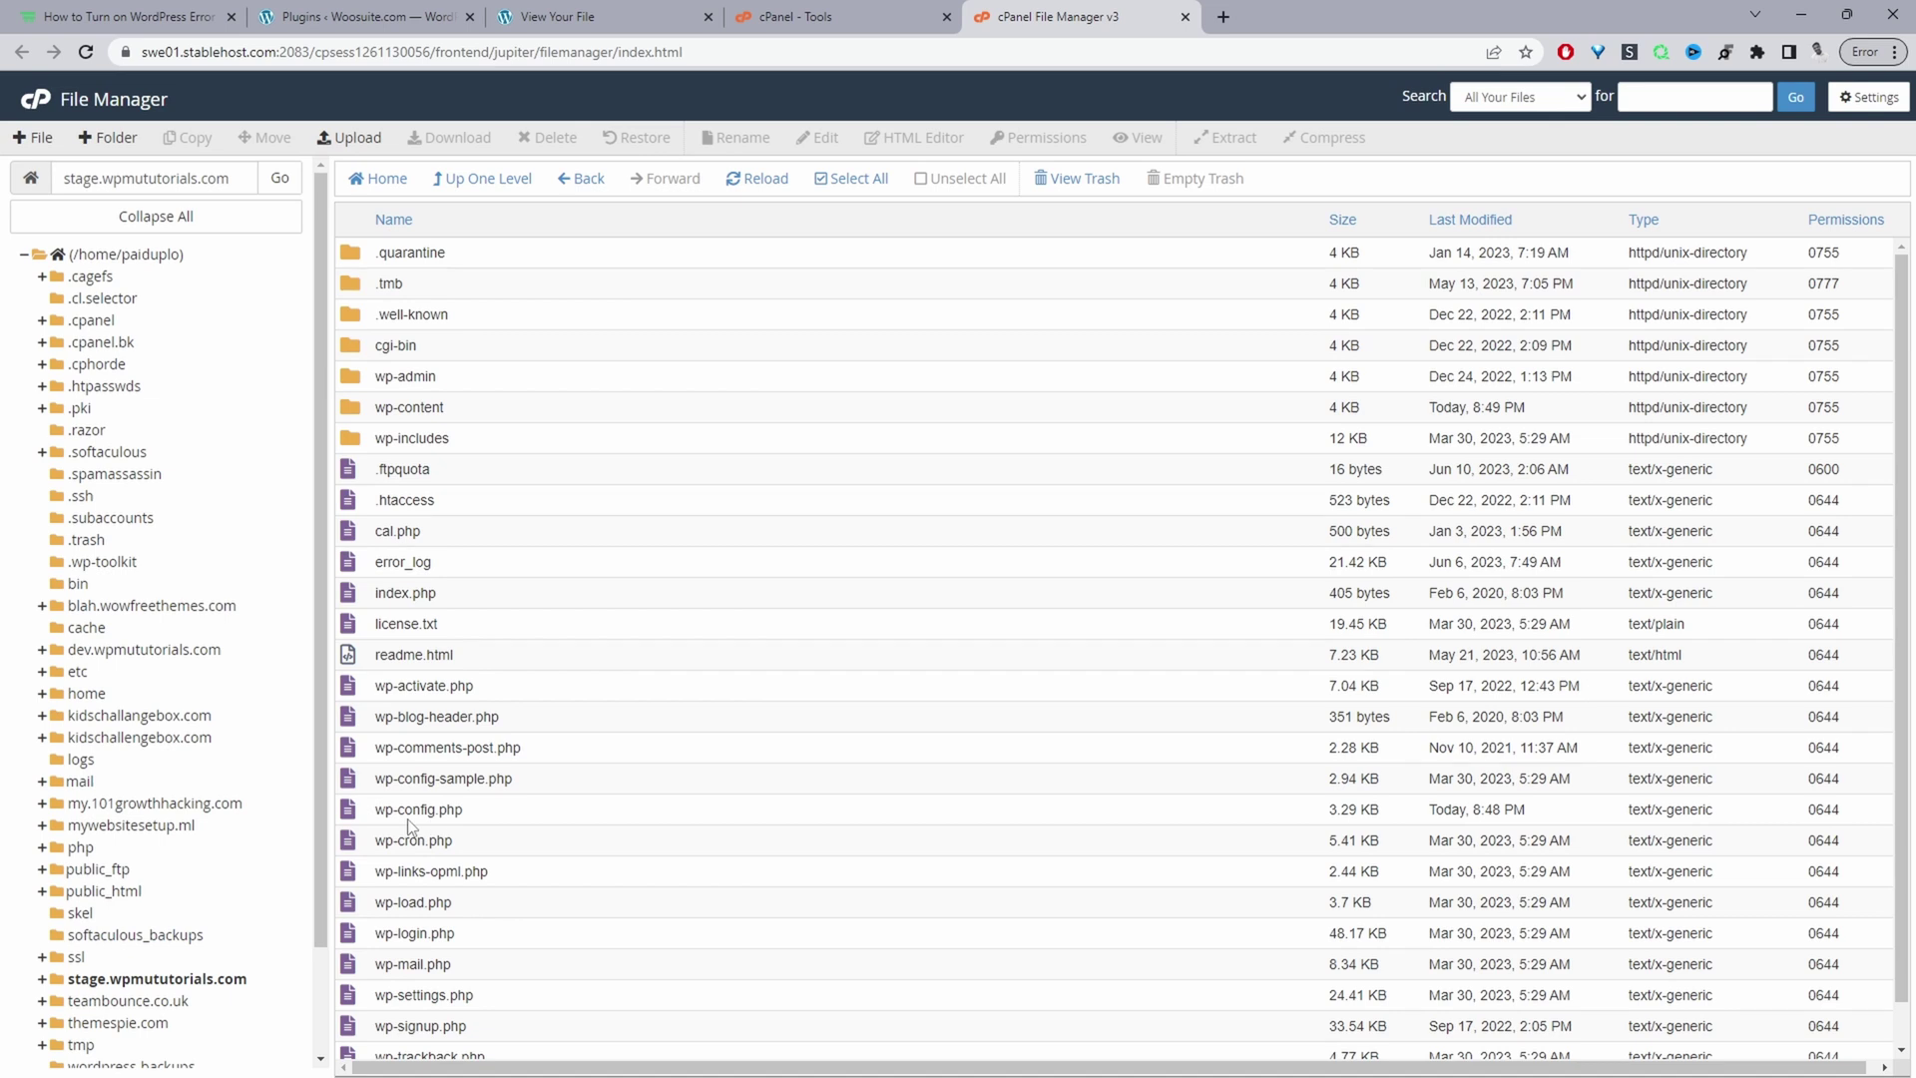
- Choose Edit for the site's wp-config.php file
click(407, 818)
right_click(407, 818)
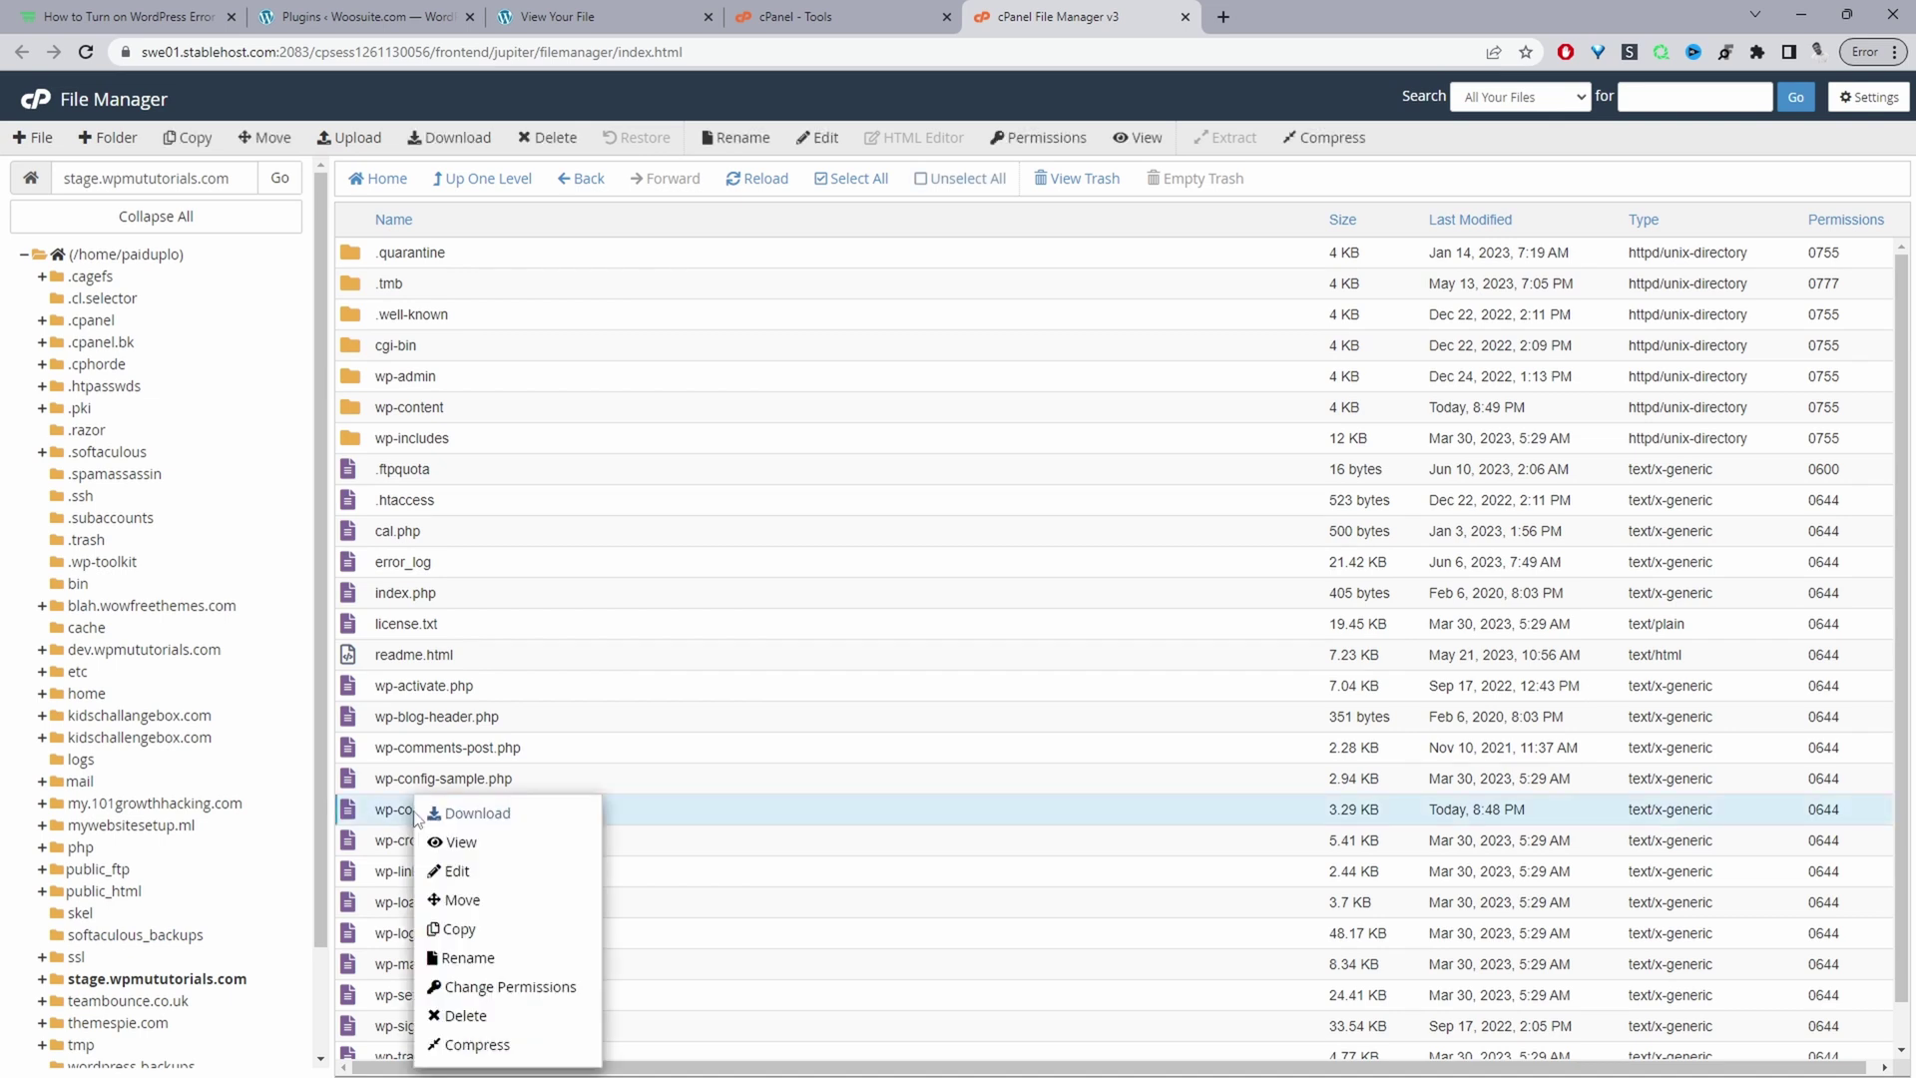
drag(414, 813, 467, 850)
right_click(404, 814)
click(441, 868)
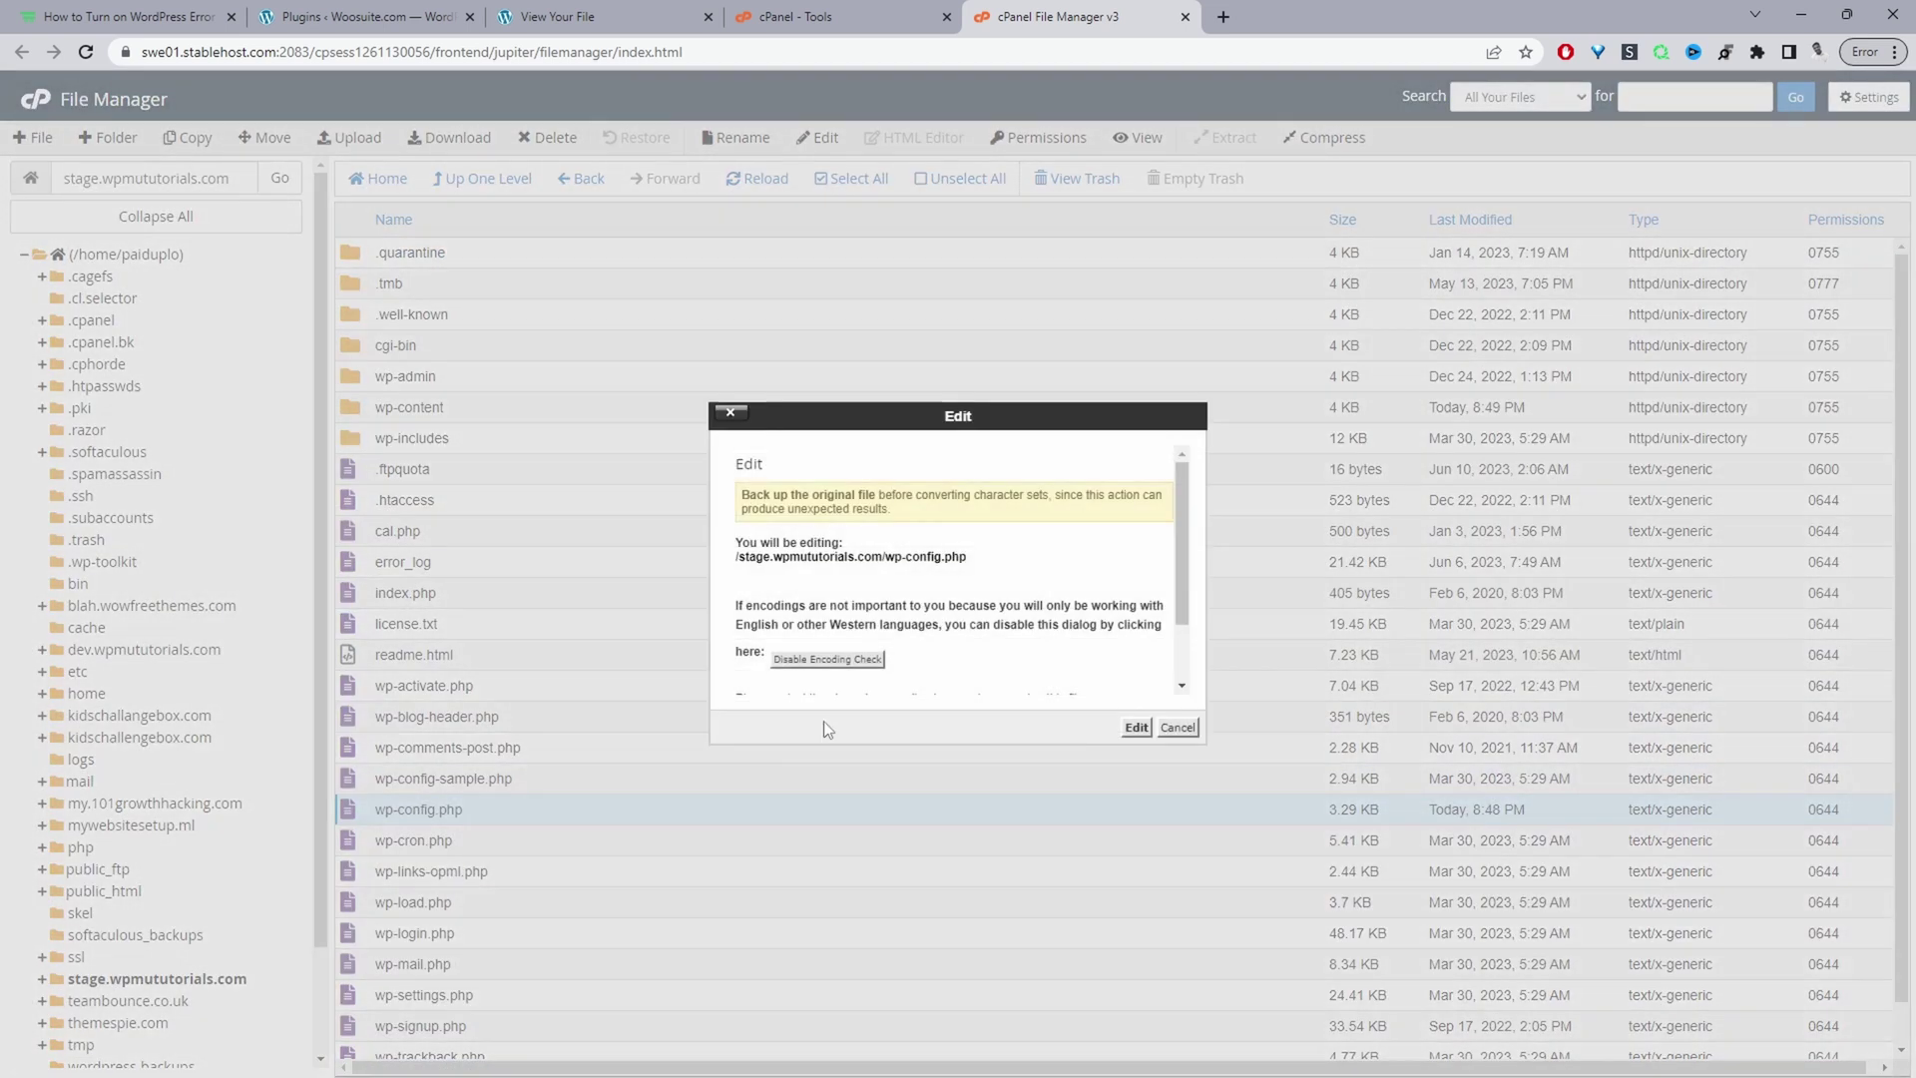
- Open wp-config.php in the editor and select the custom define block on lines 87–92
click(1135, 727)
scroll(958, 598, down, 5)
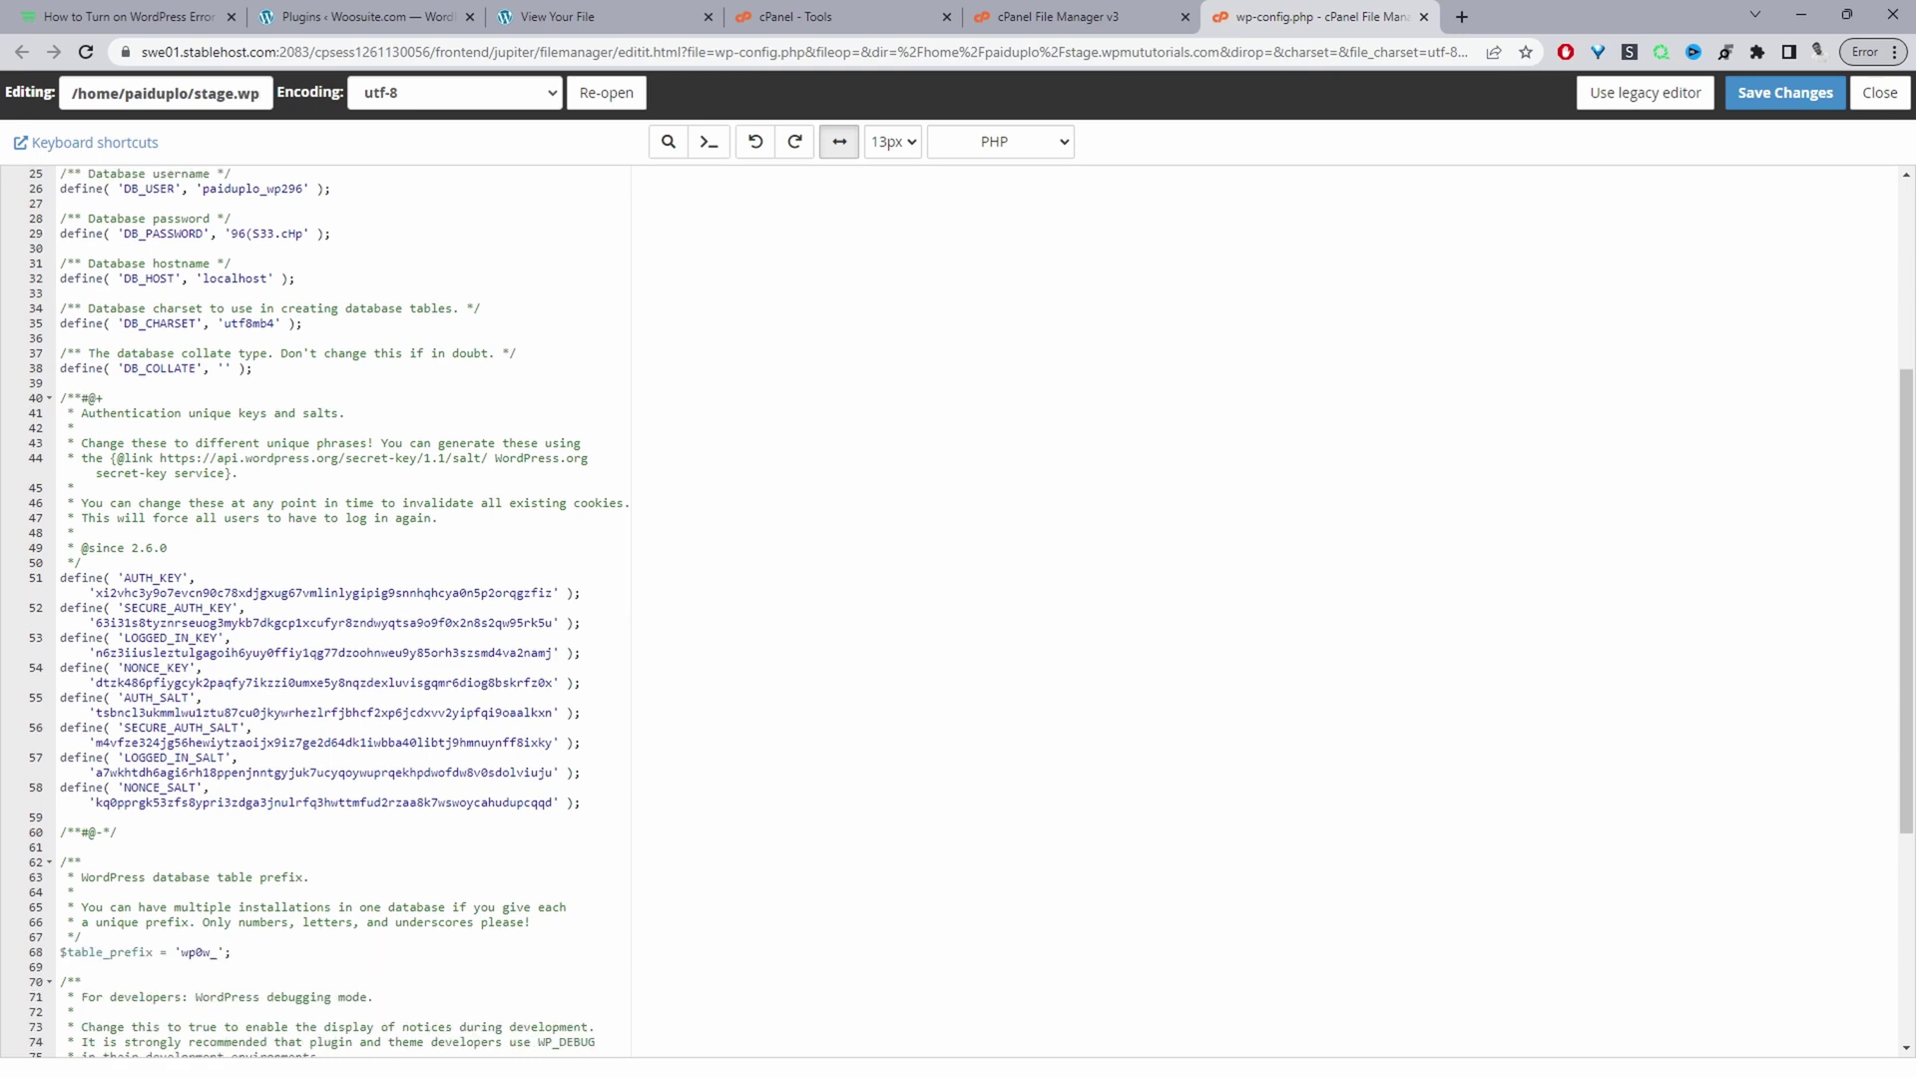
scroll(307, 923, down, 3)
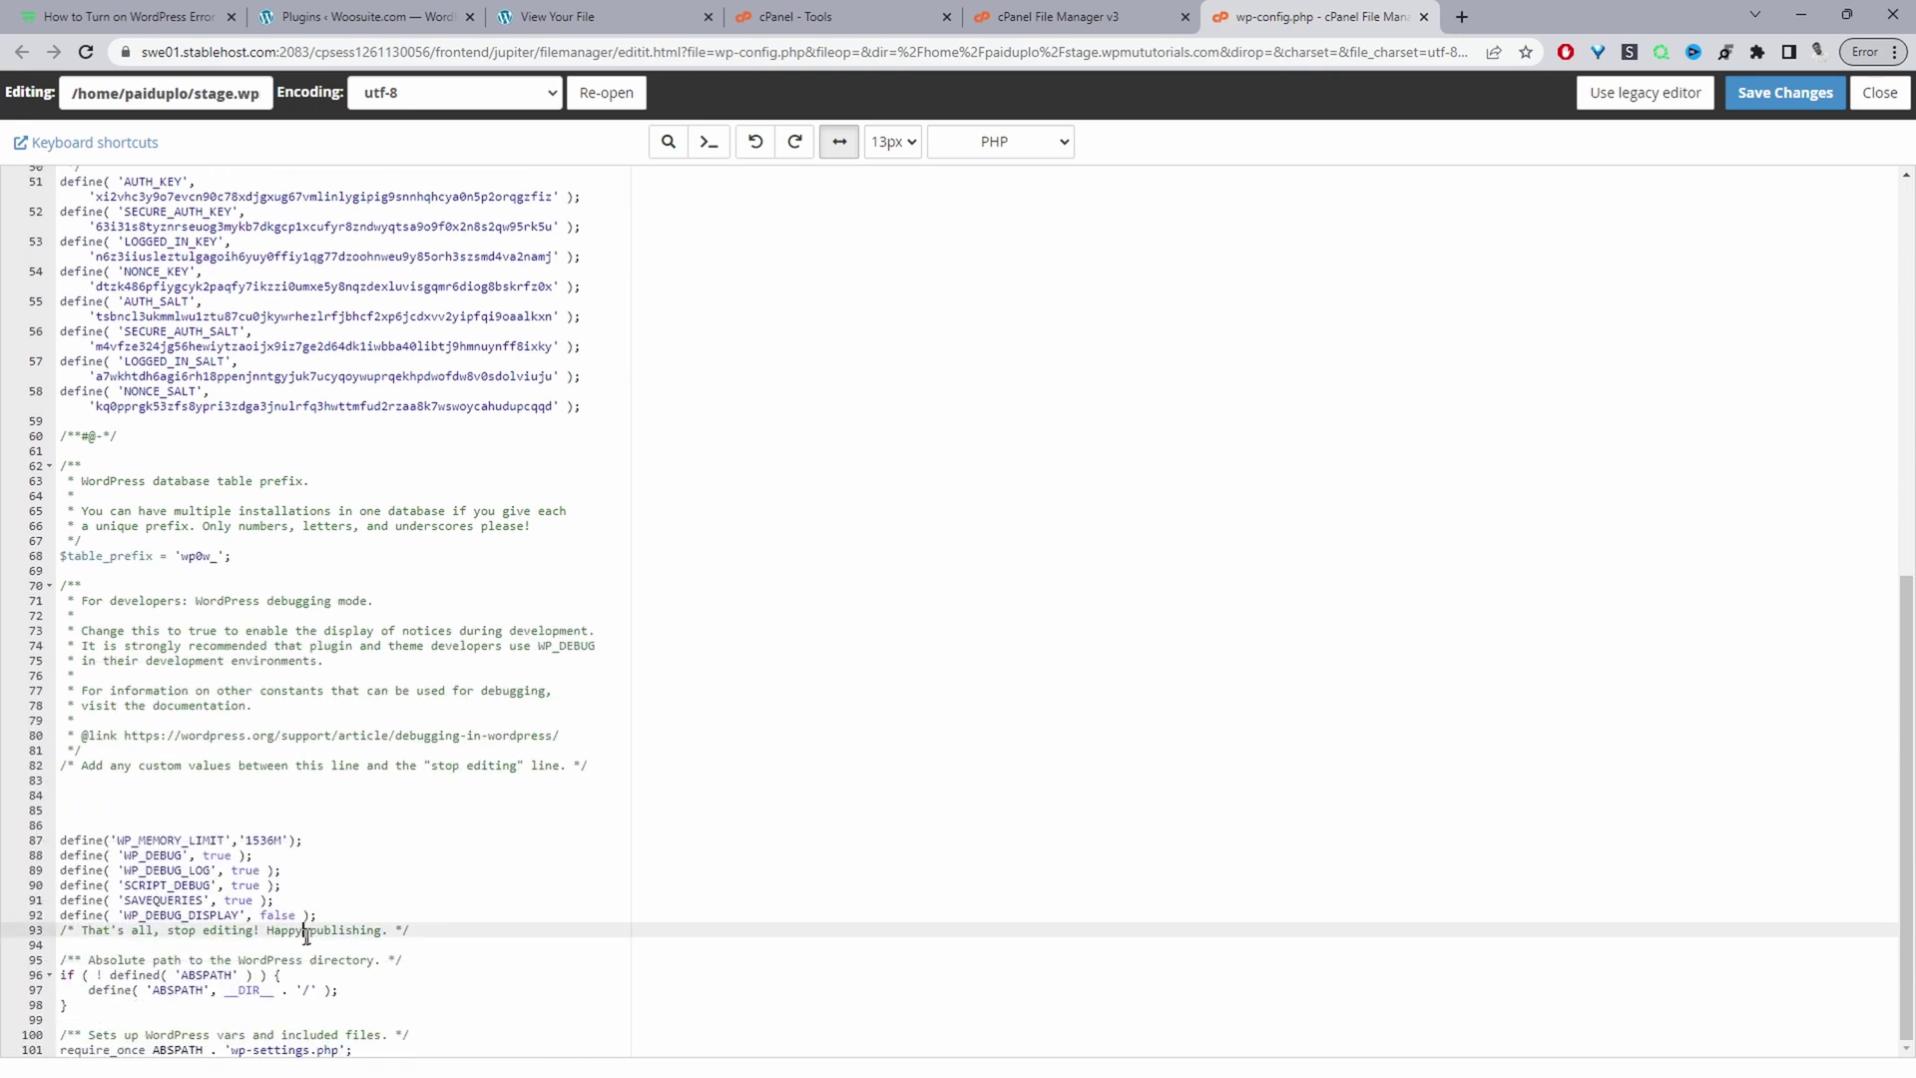
drag(307, 928, 60, 943)
click(382, 929)
click(315, 914)
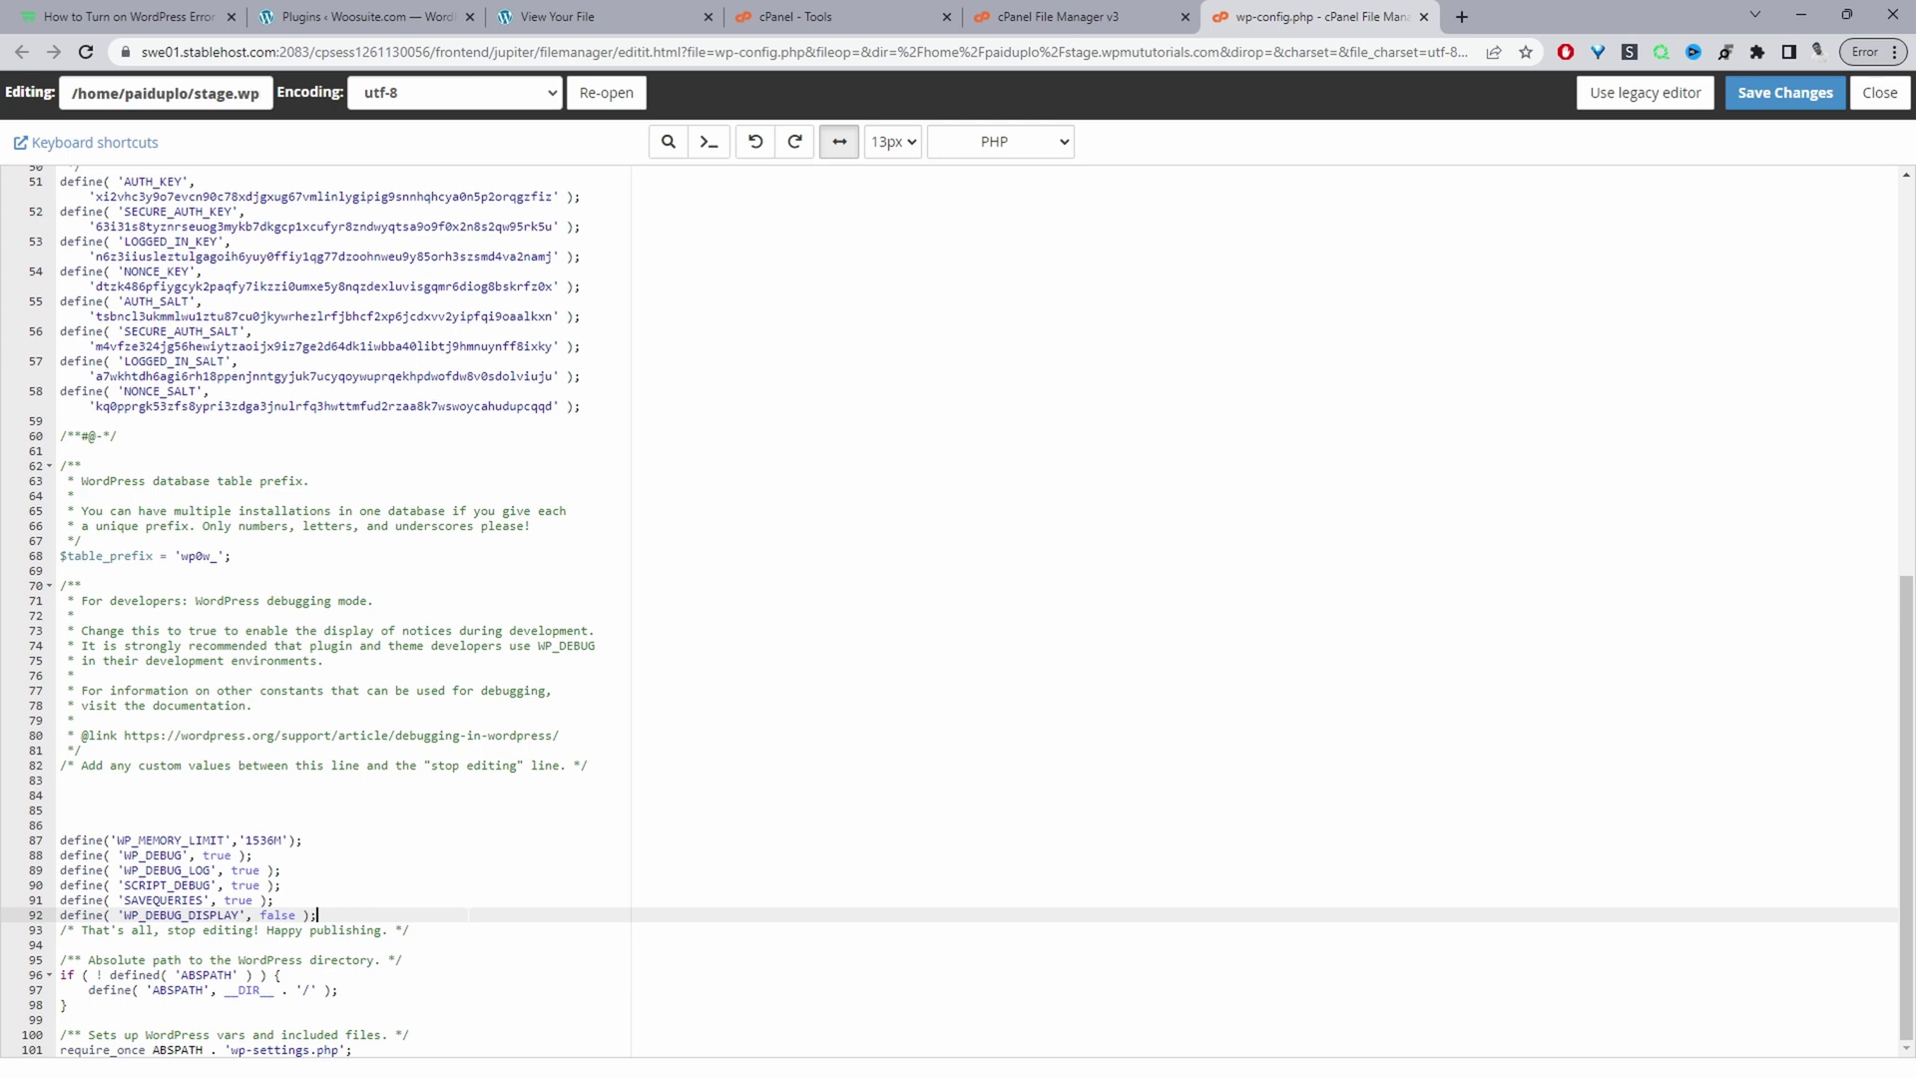
drag(315, 914, 60, 839)
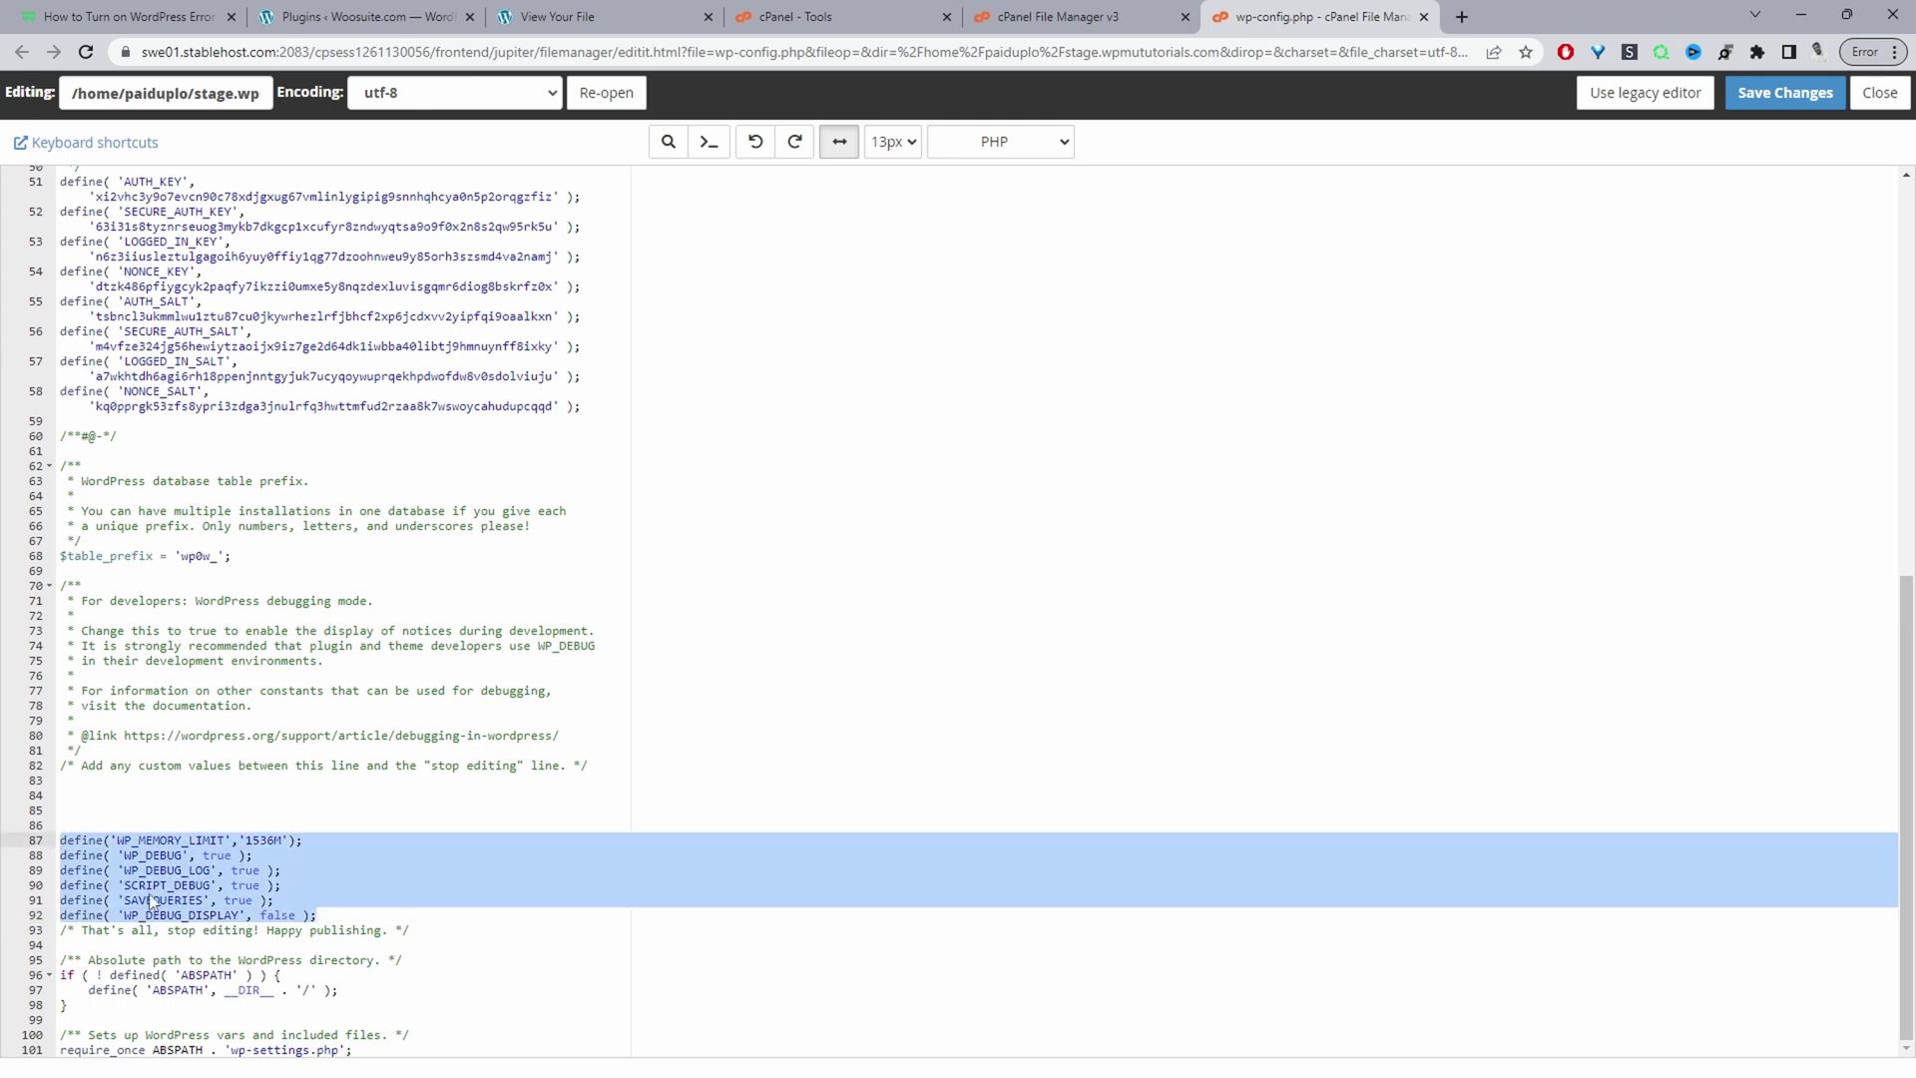
- Replace lines 87–92 with the pasted debug-logging code and save wp-config.php
right_click(296, 878)
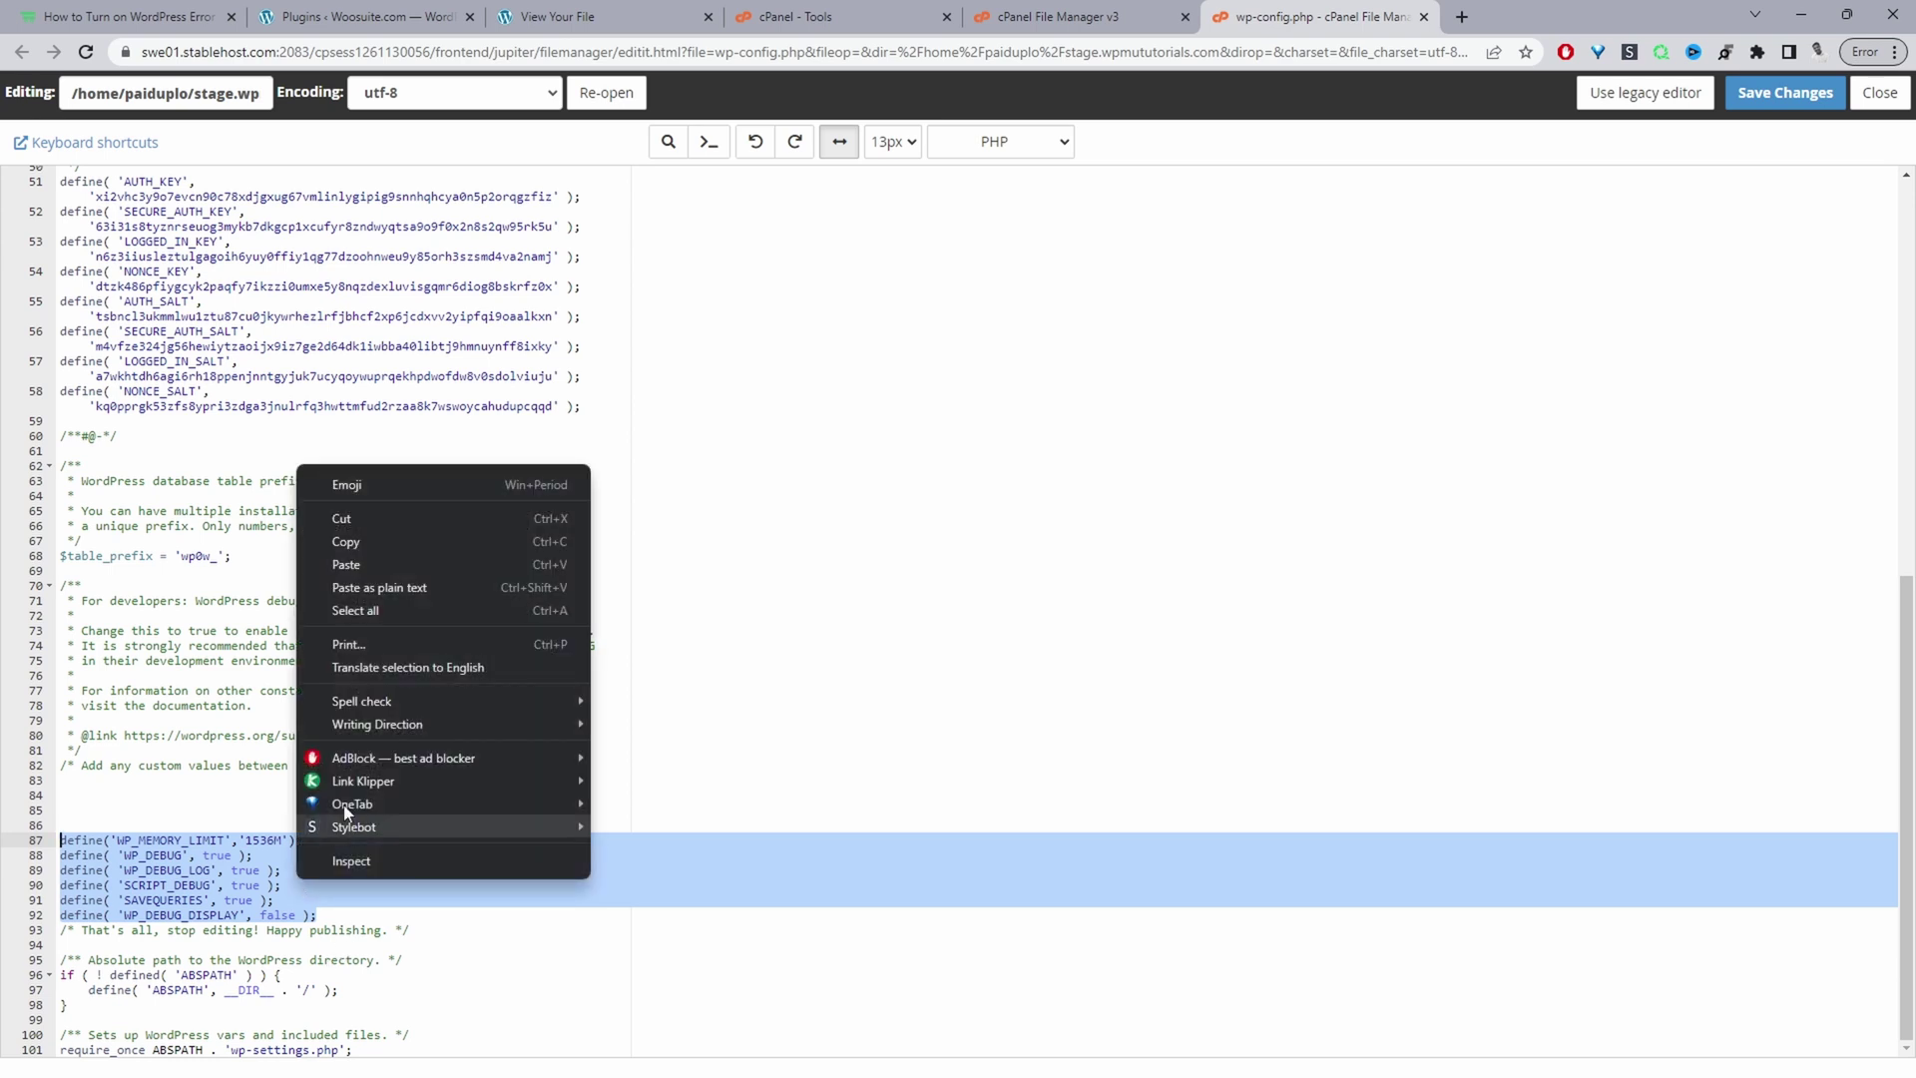
click(348, 565)
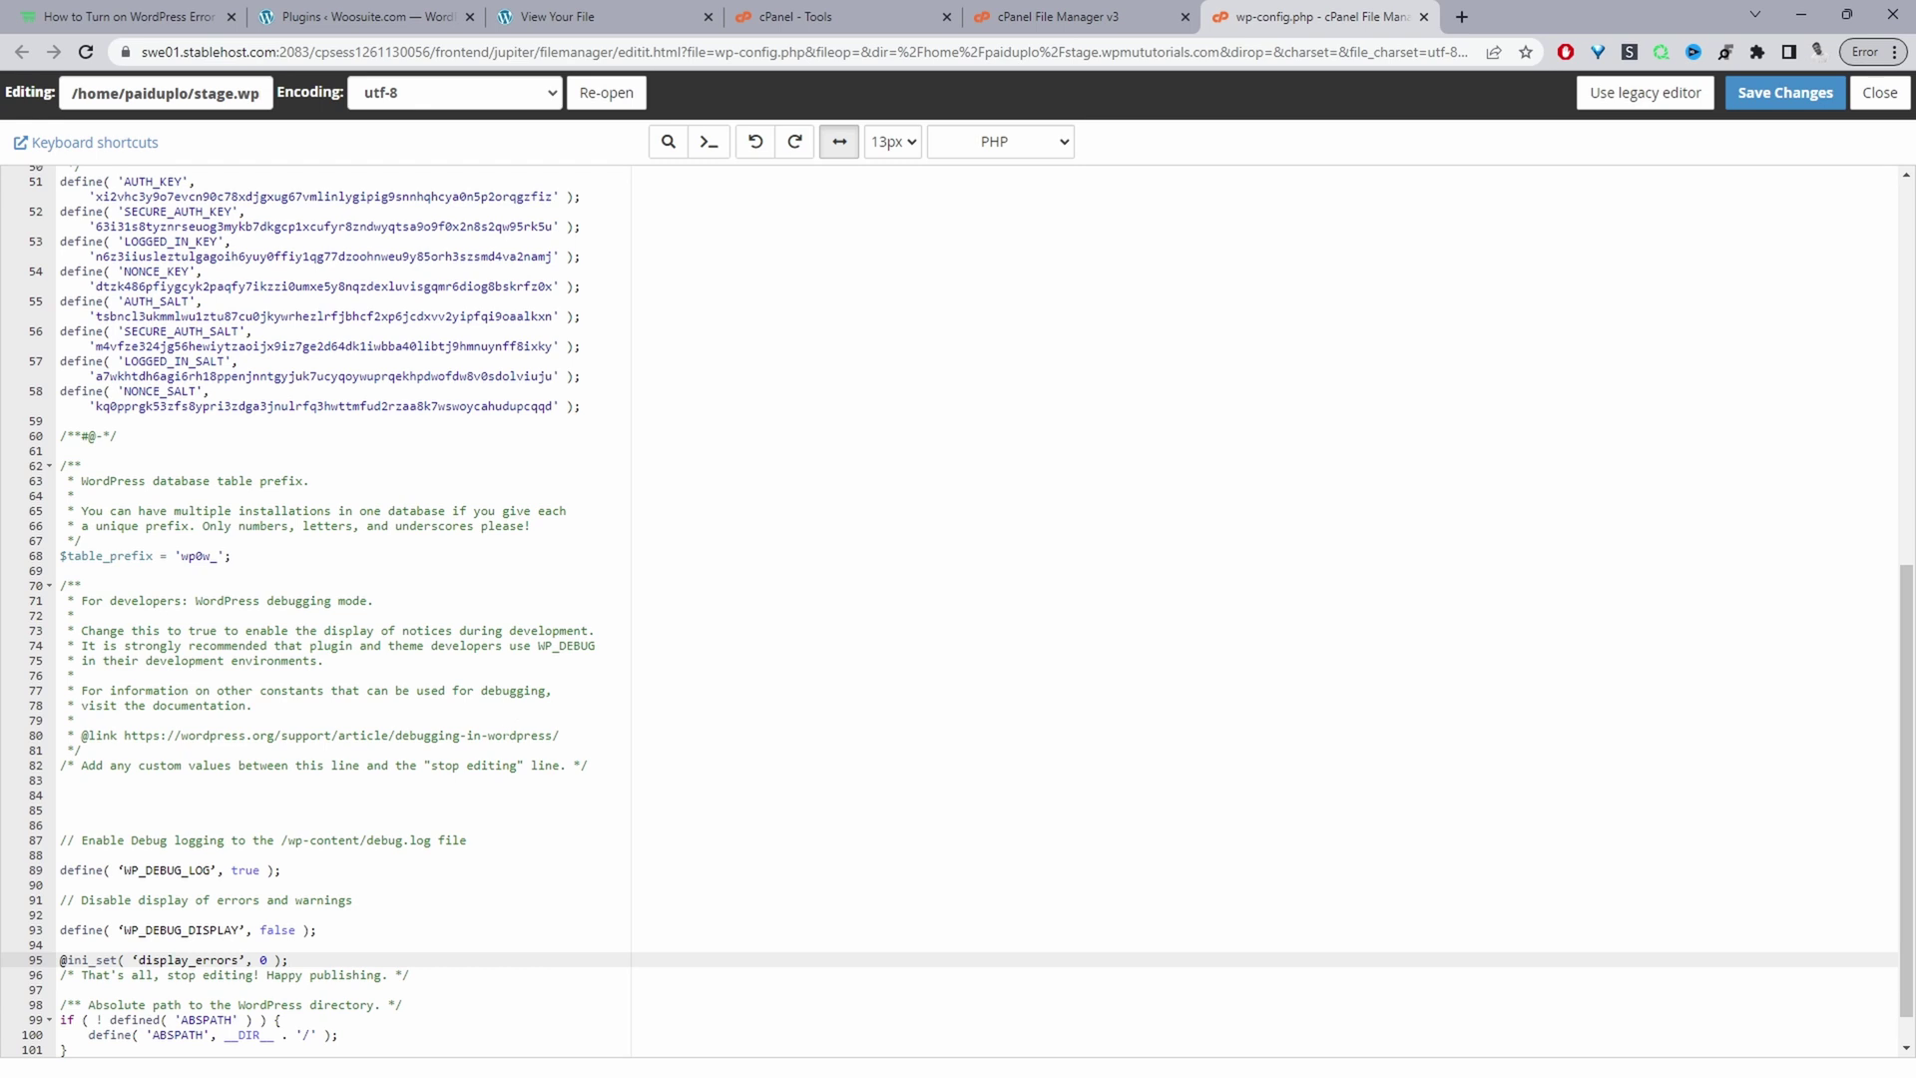
key(ctrl+z)
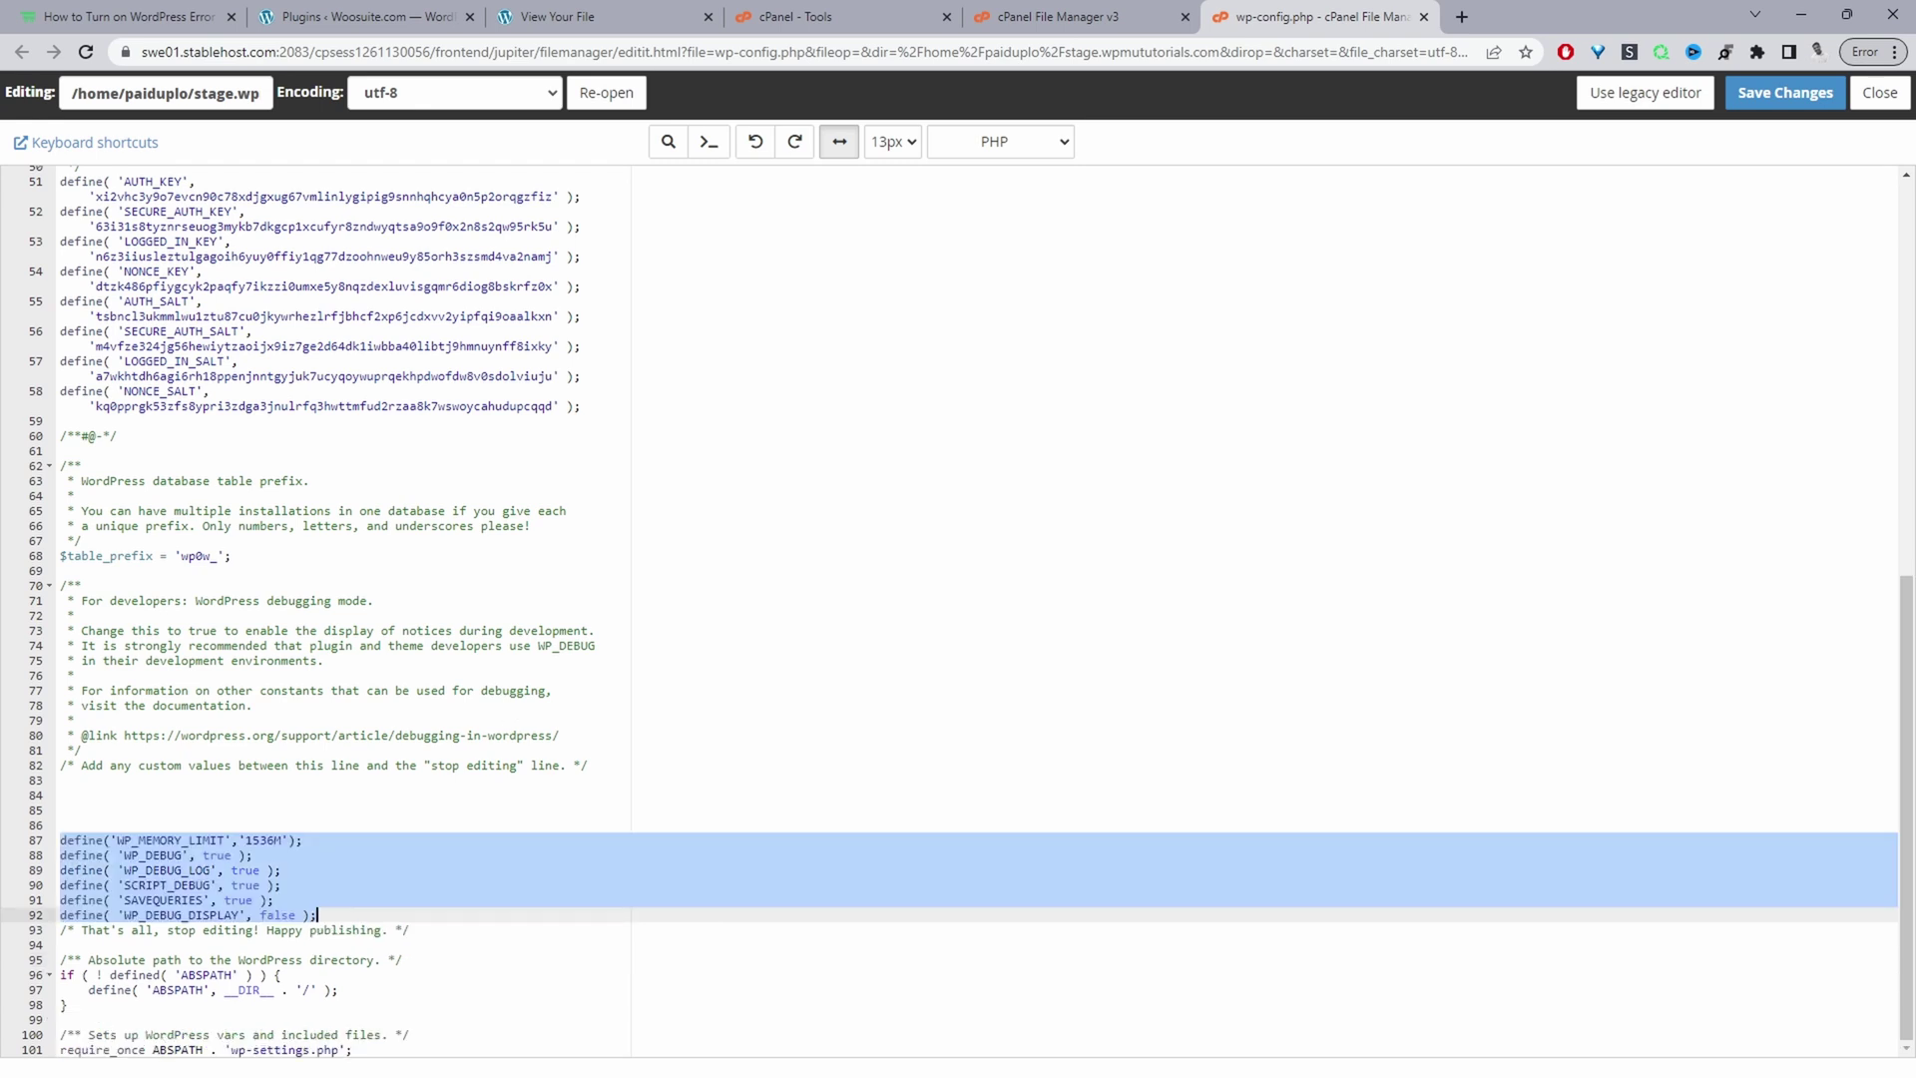
click(1789, 104)
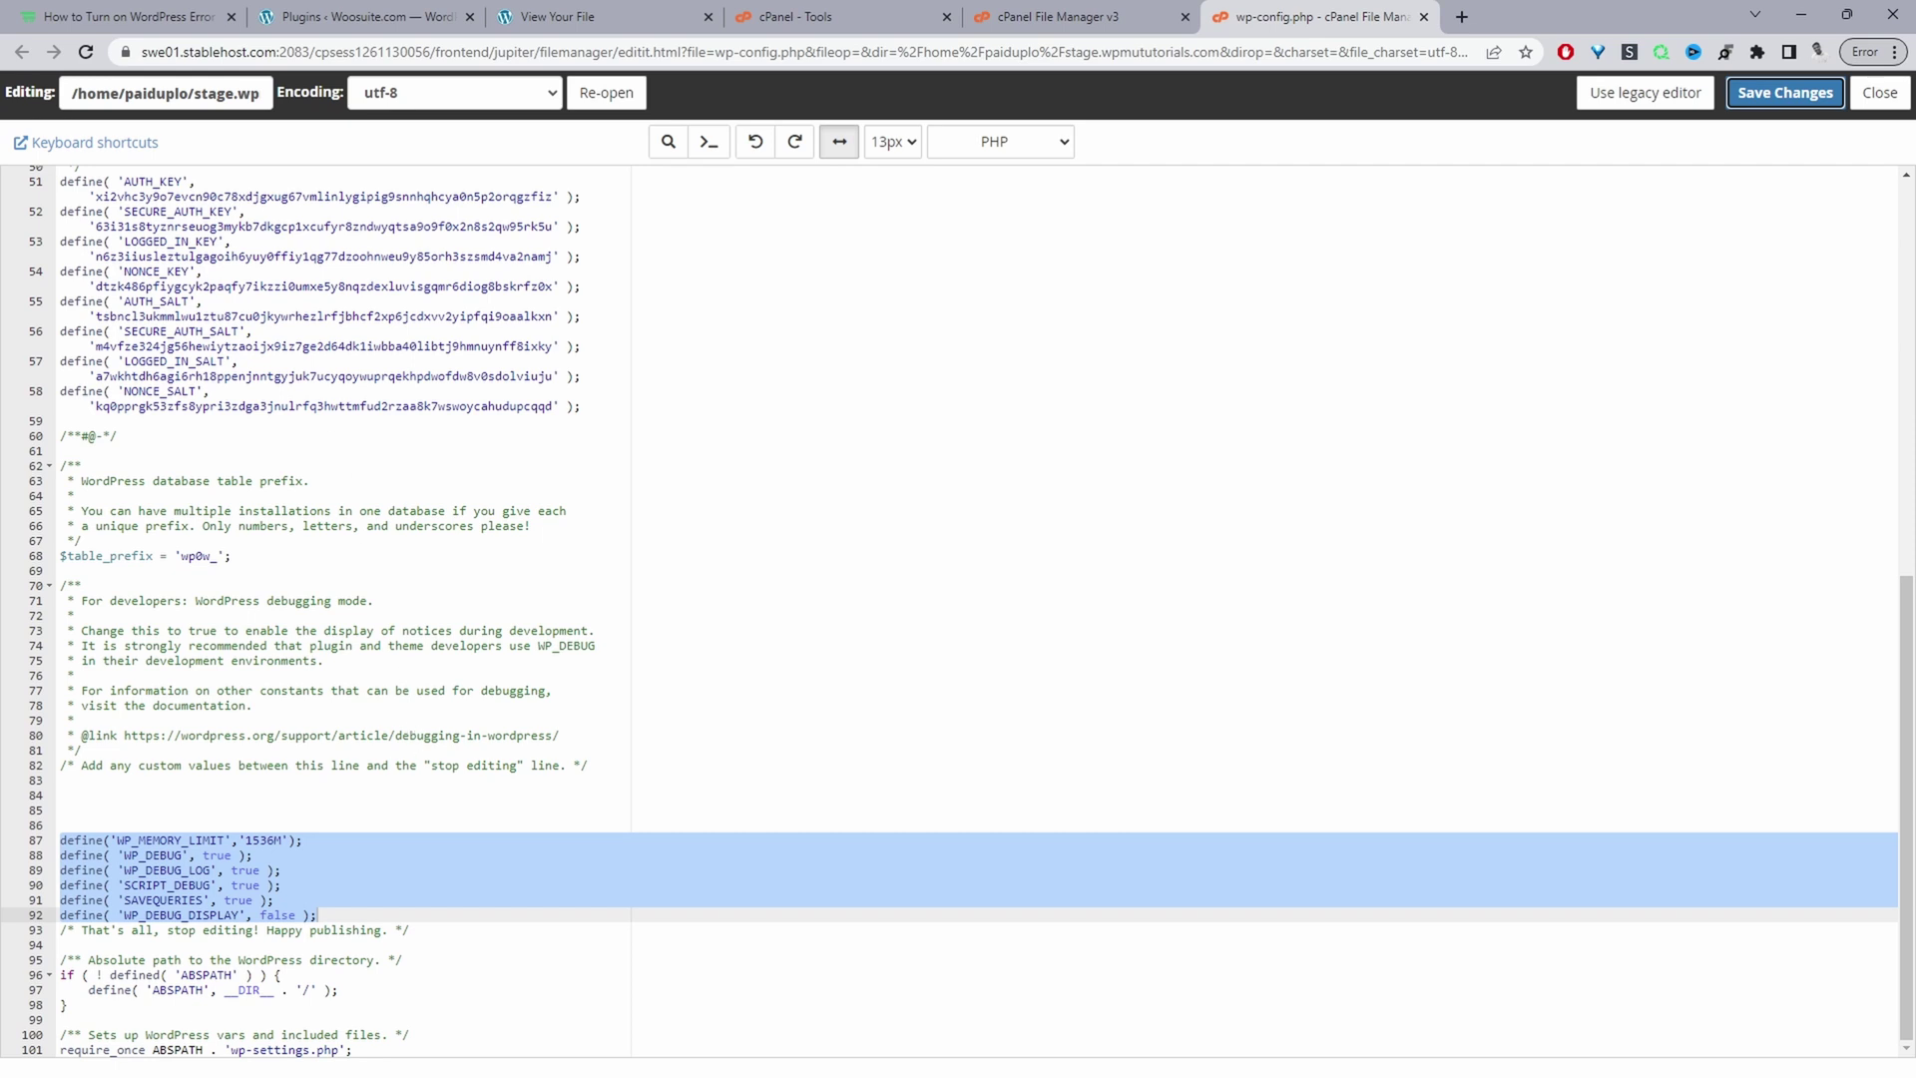
right_click(397, 870)
click(497, 559)
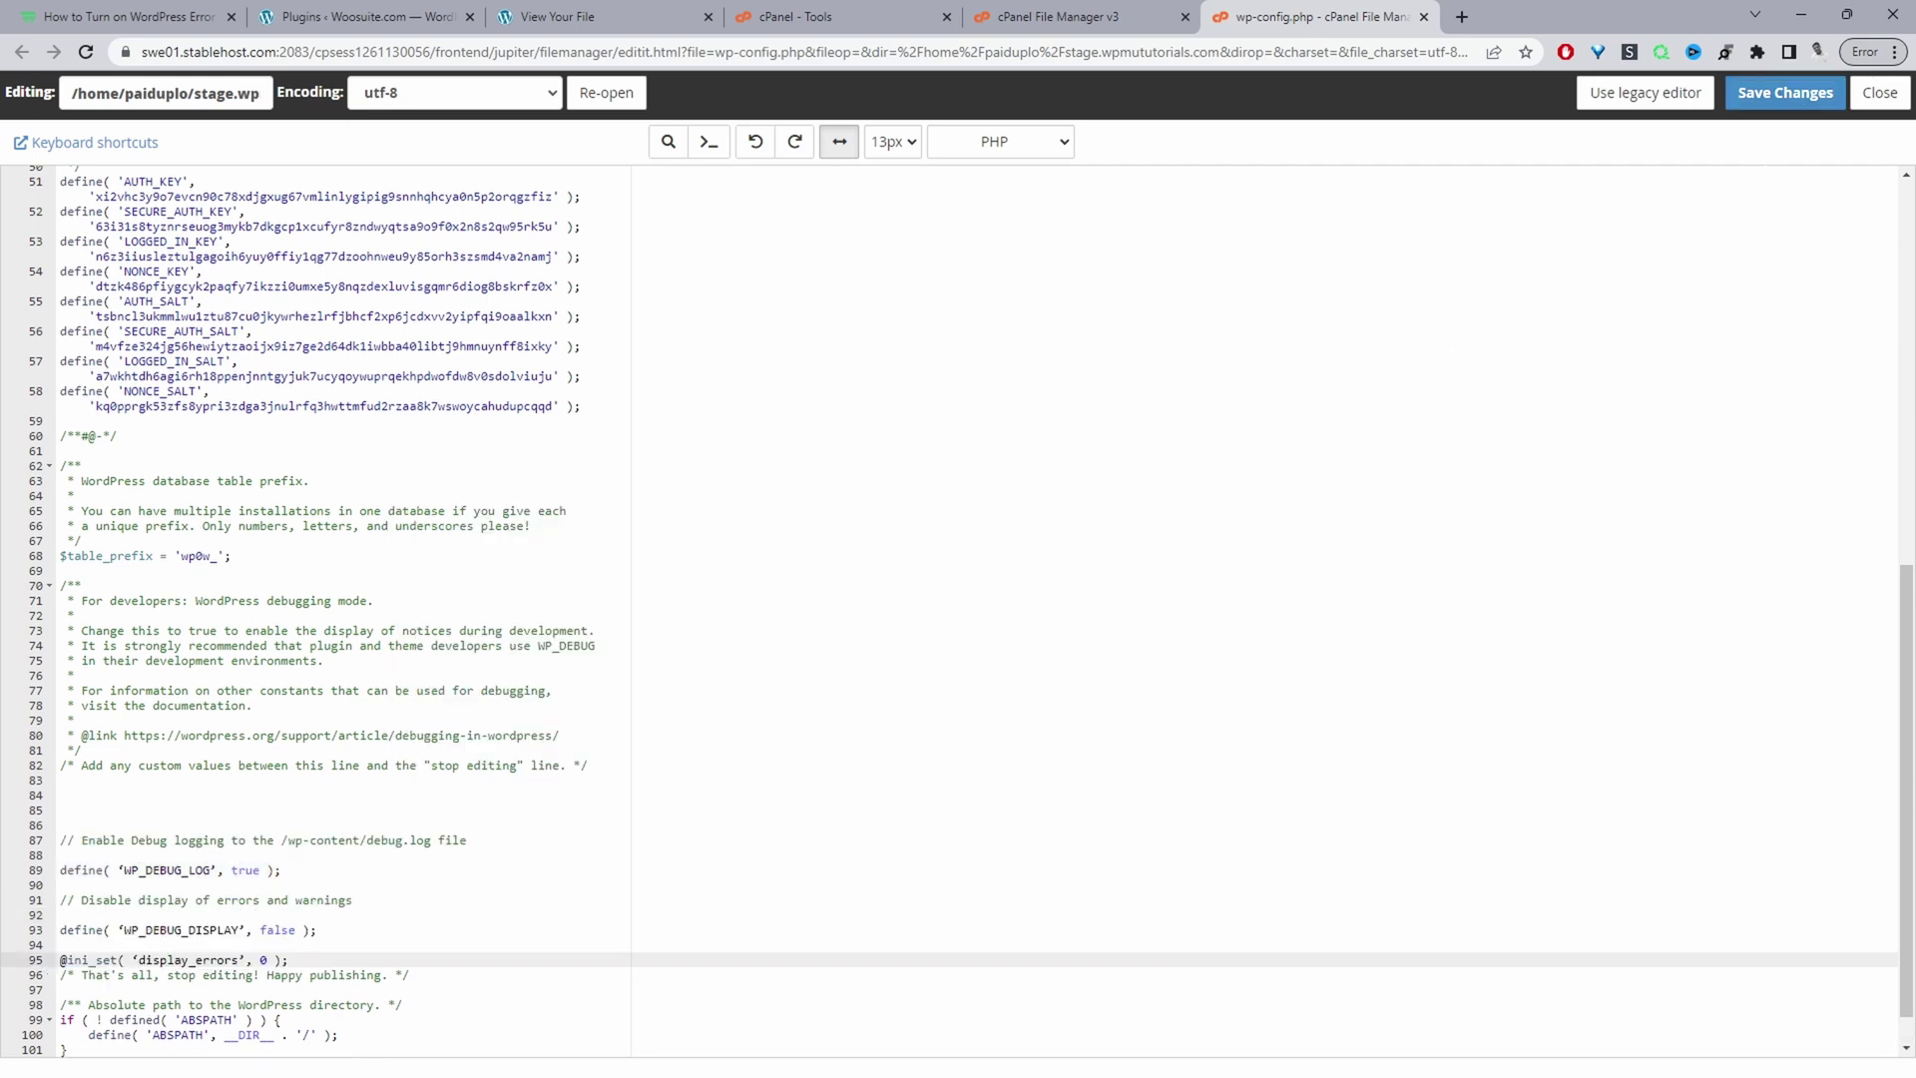
click(1778, 94)
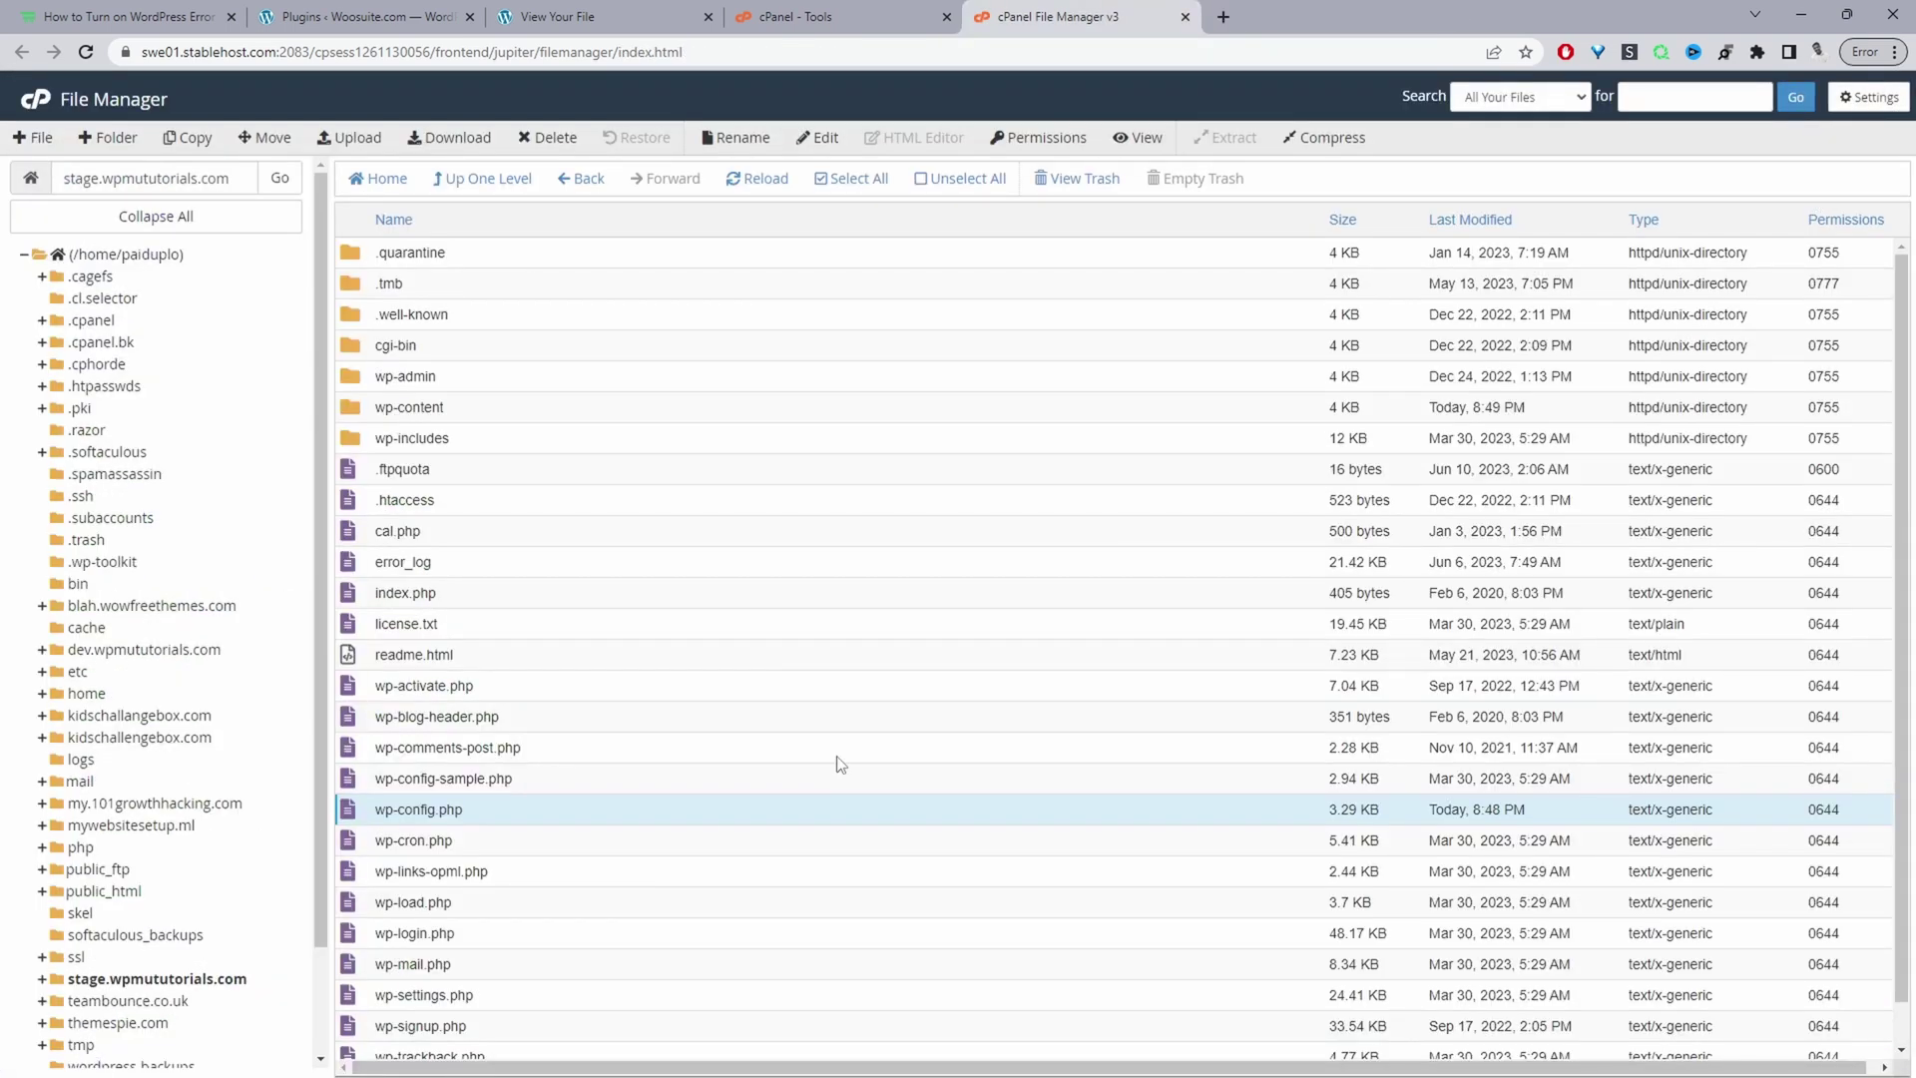
- Open the site's error_log in the File Manager editor, then return to the WordPress Plugins tab
right_click(383, 573)
click(445, 581)
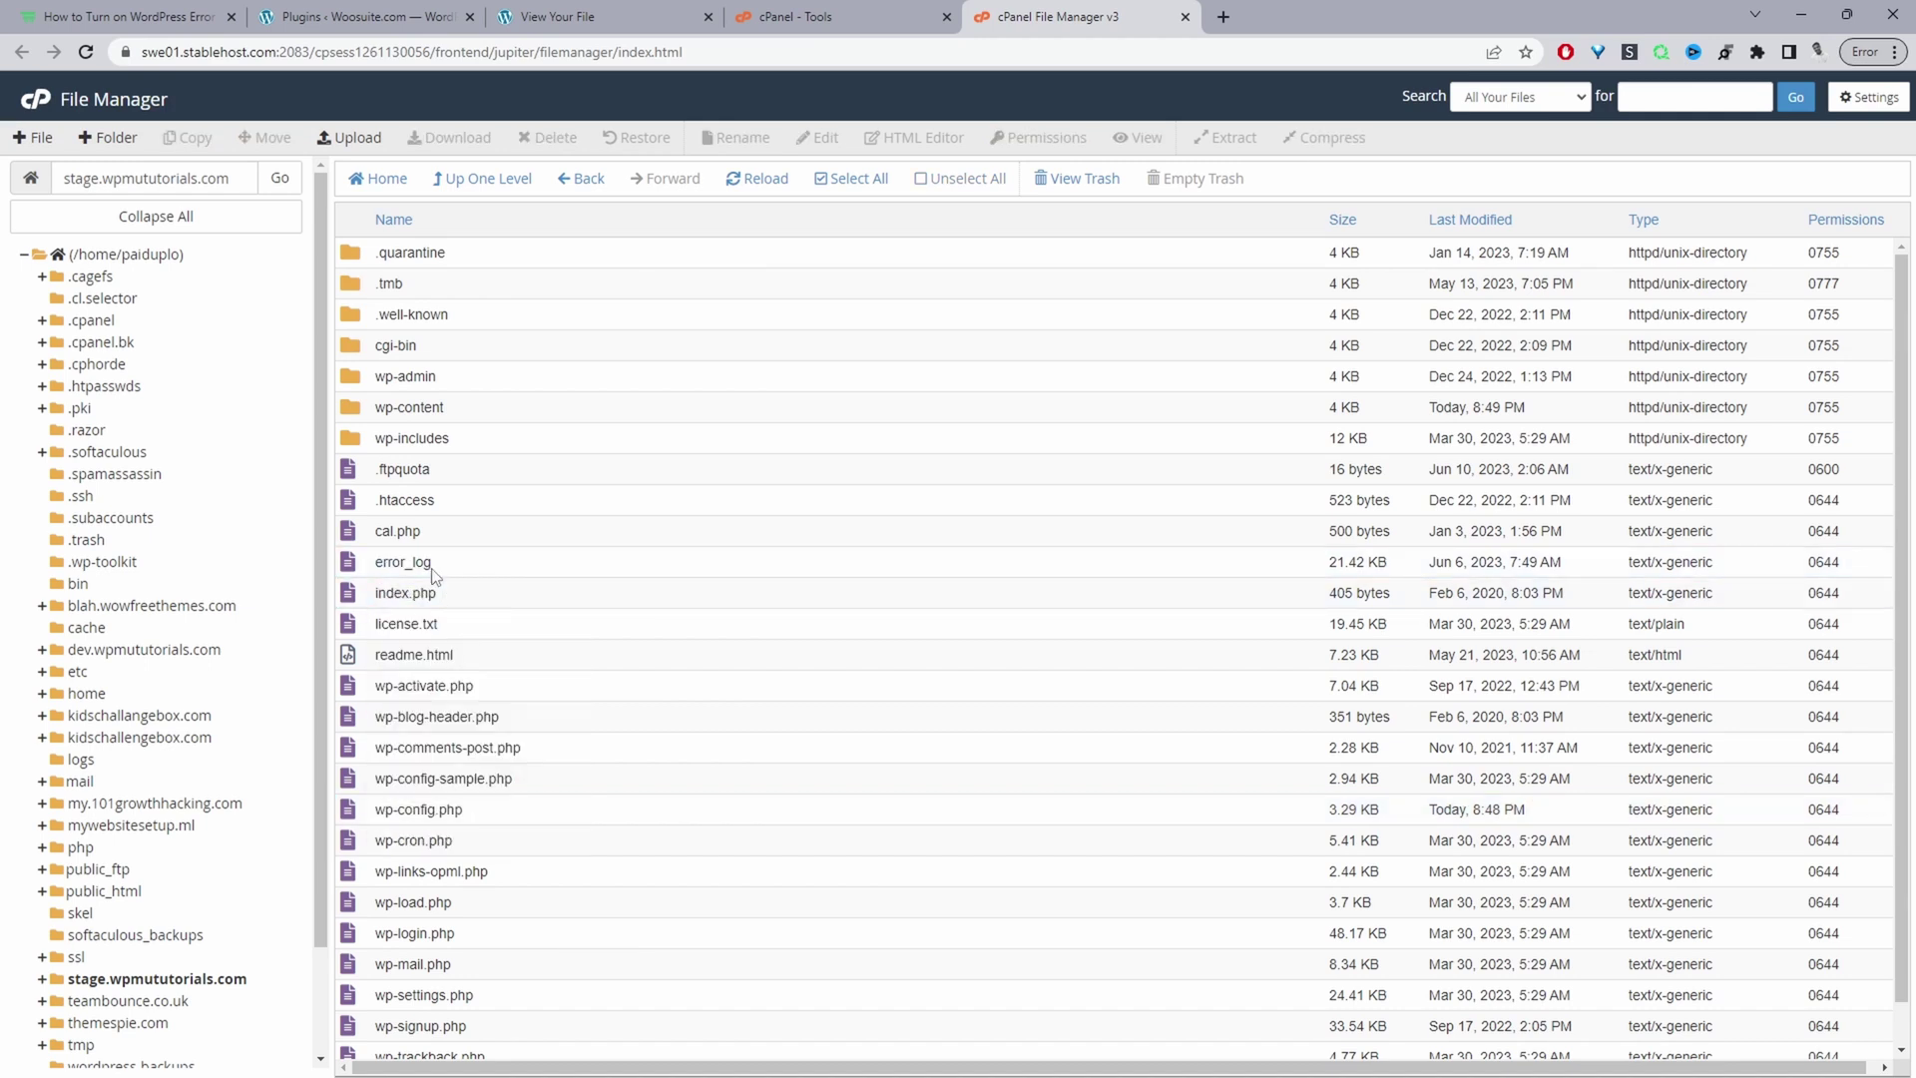
right_click(433, 573)
click(483, 641)
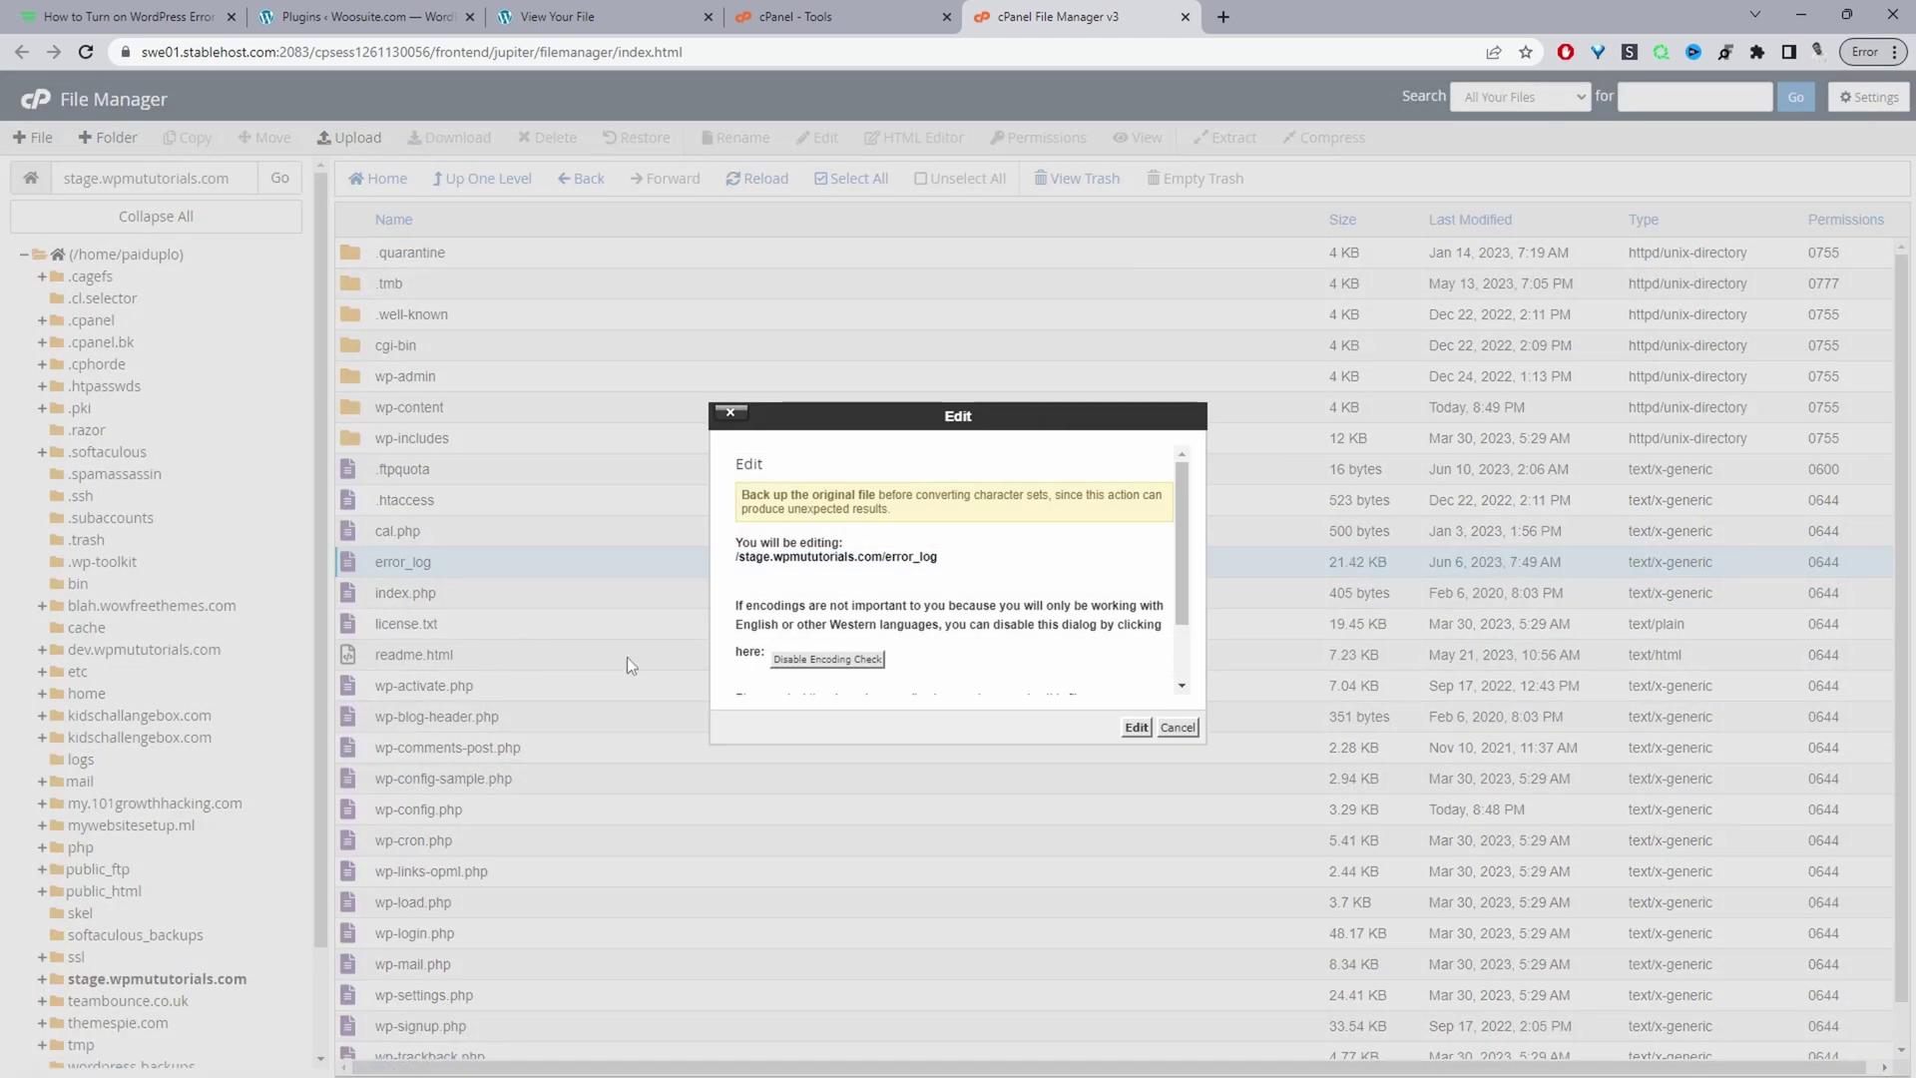
click(1131, 730)
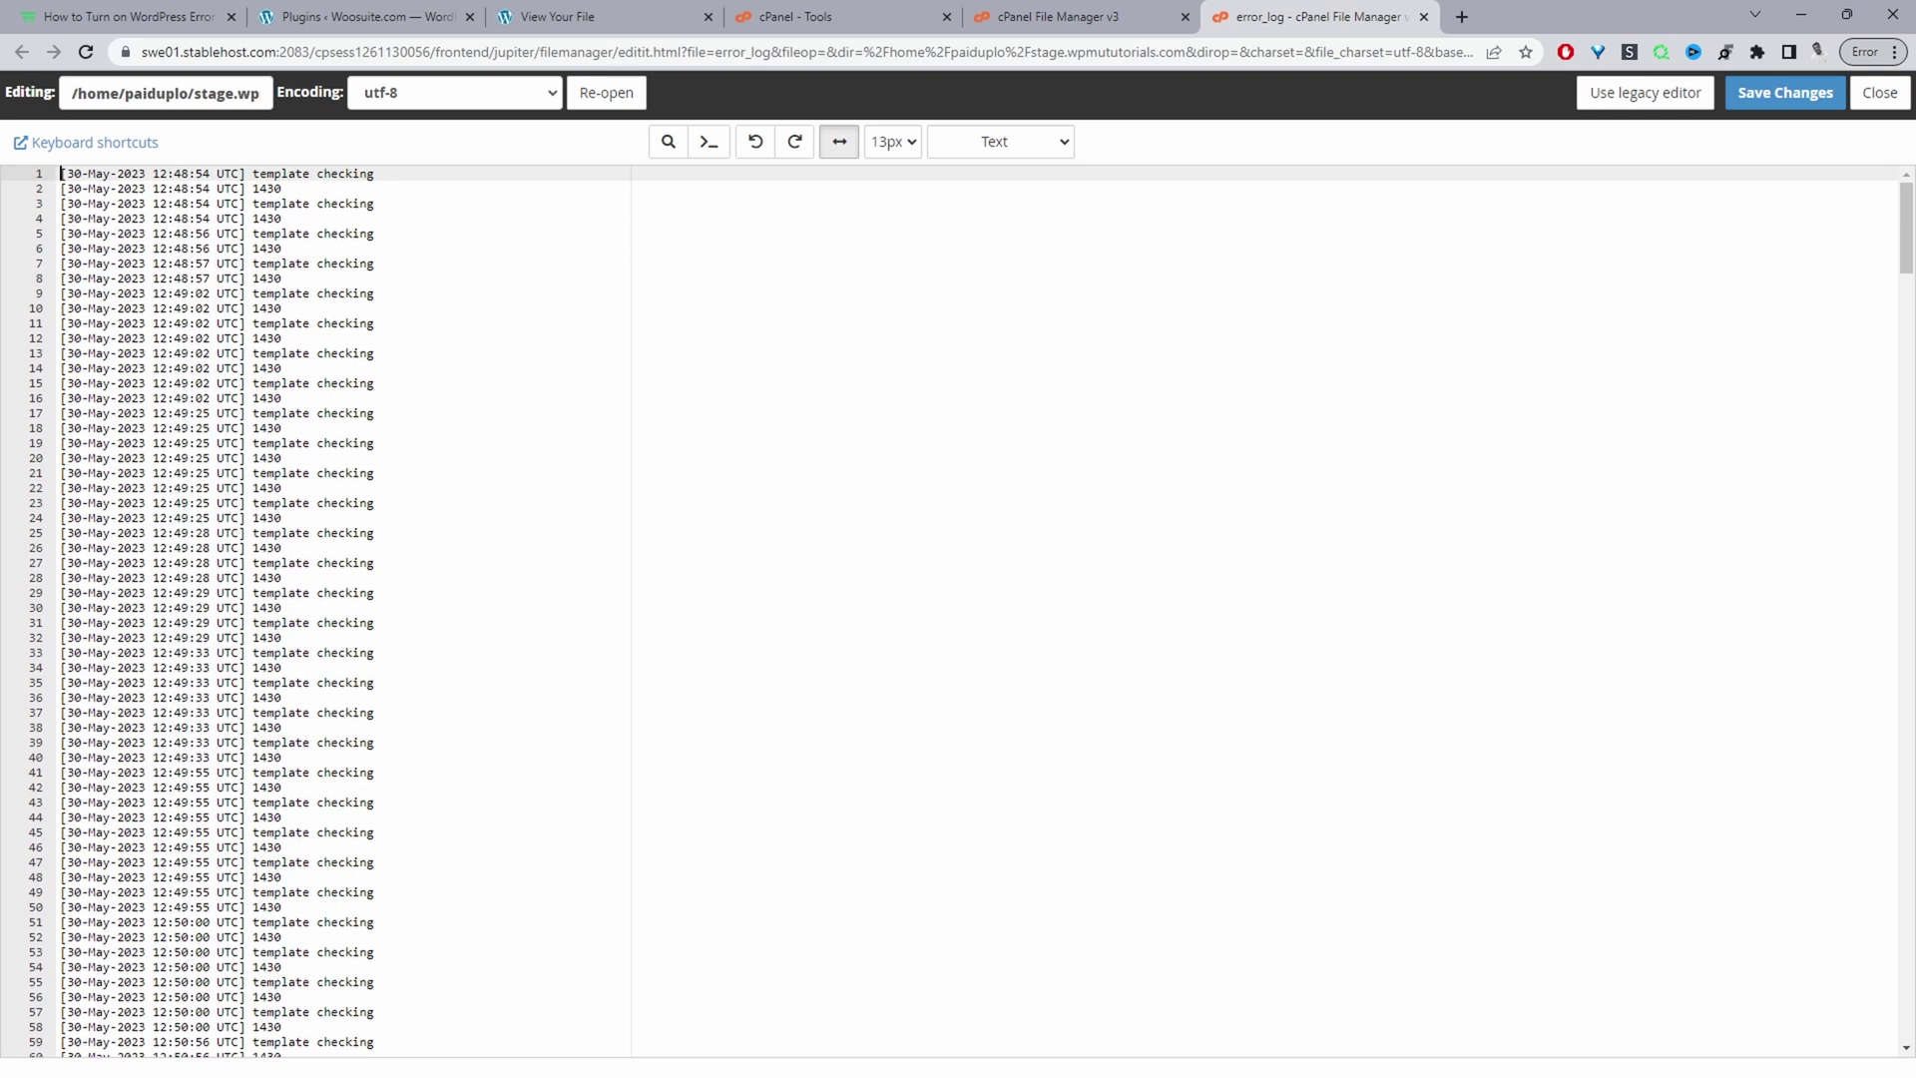
click(334, 14)
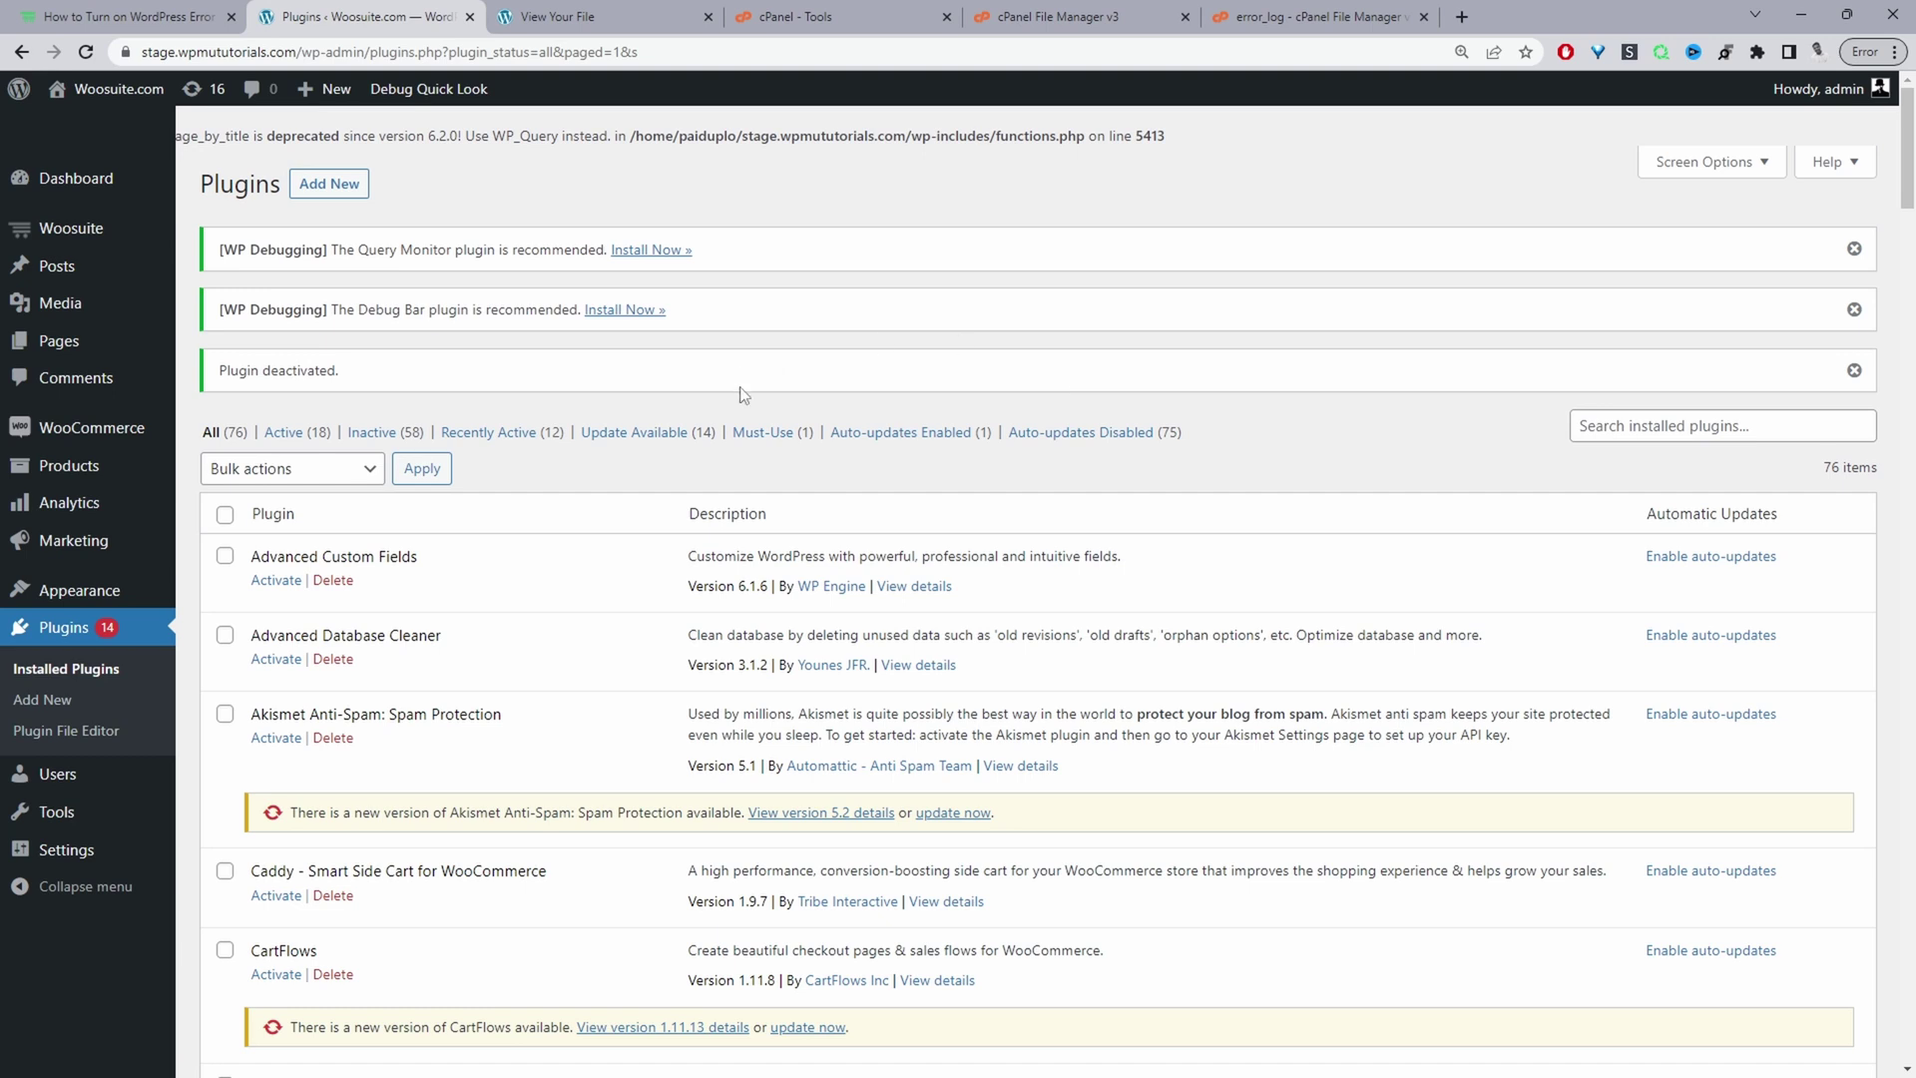
- Reactivate the WP File Manager plugin from the Plugins list
scroll(744, 544, down, 20)
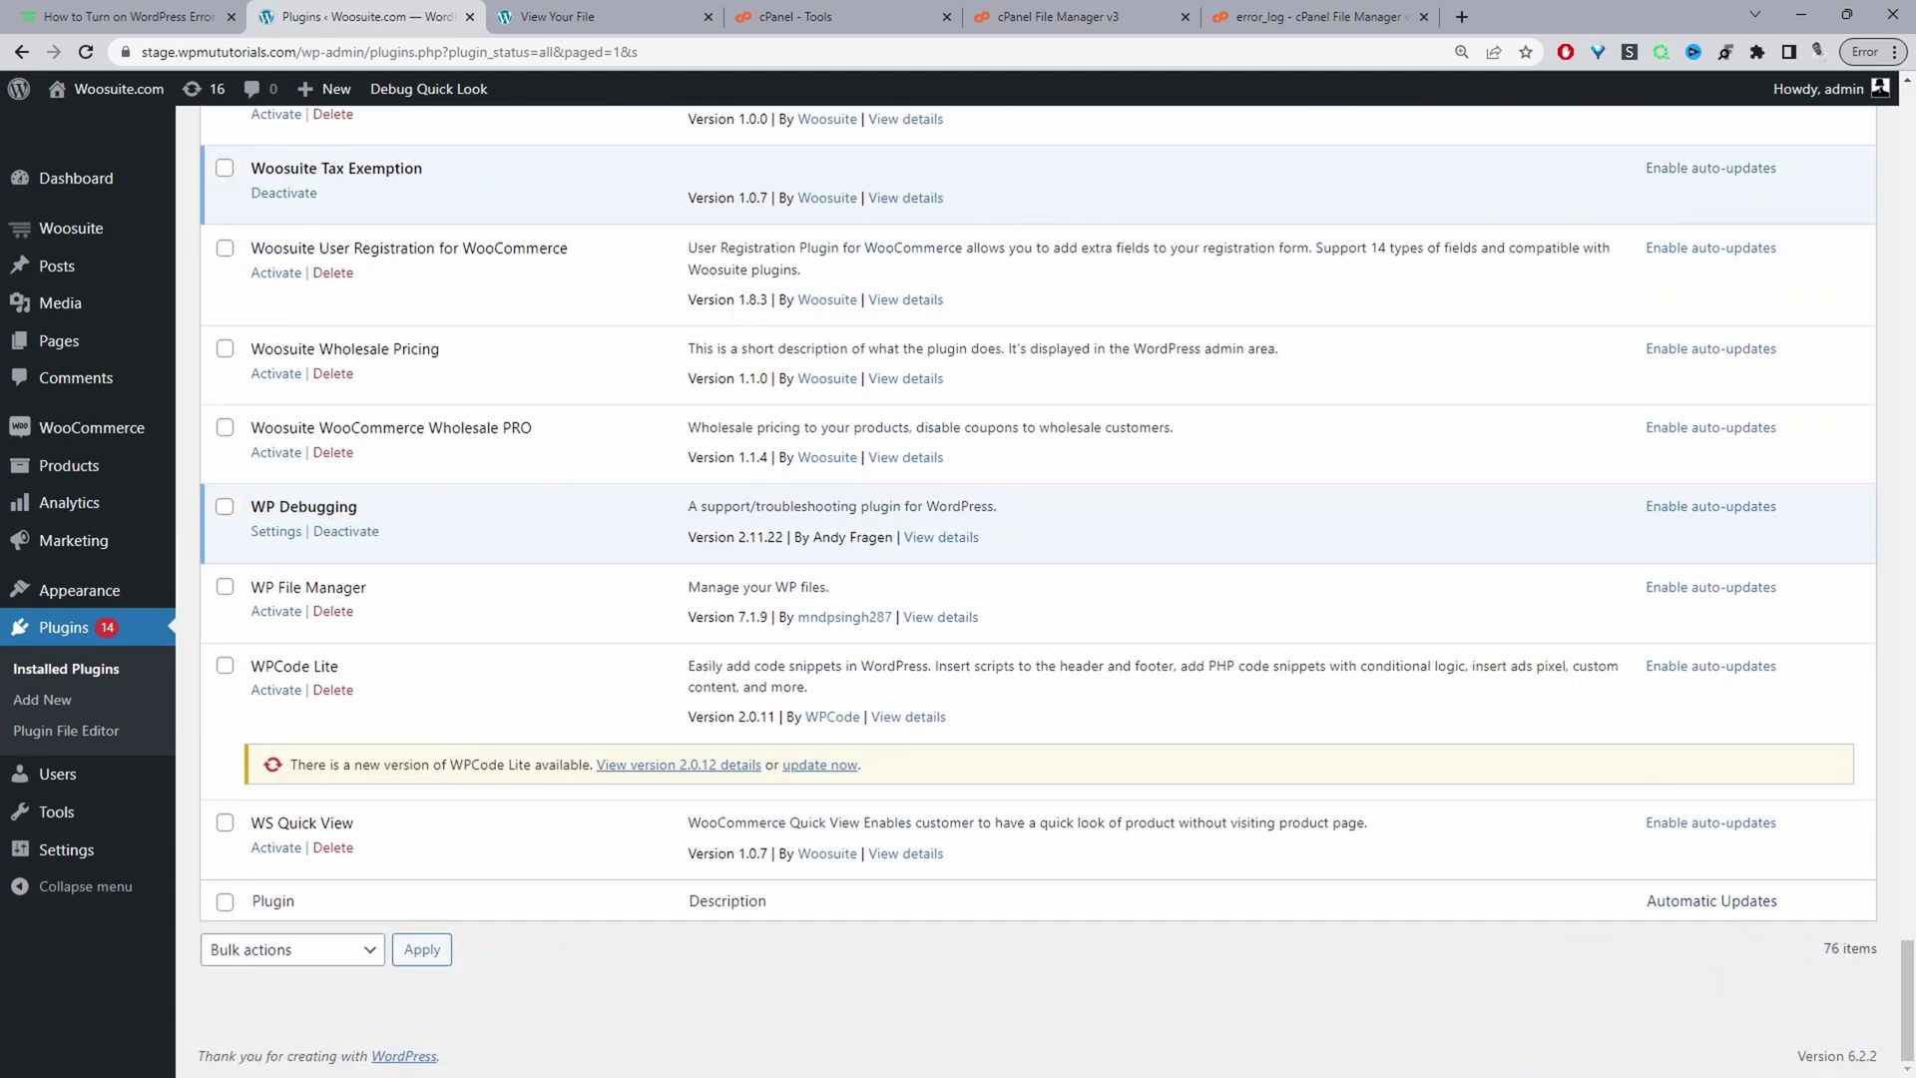
drag(378, 596, 250, 589)
click(276, 611)
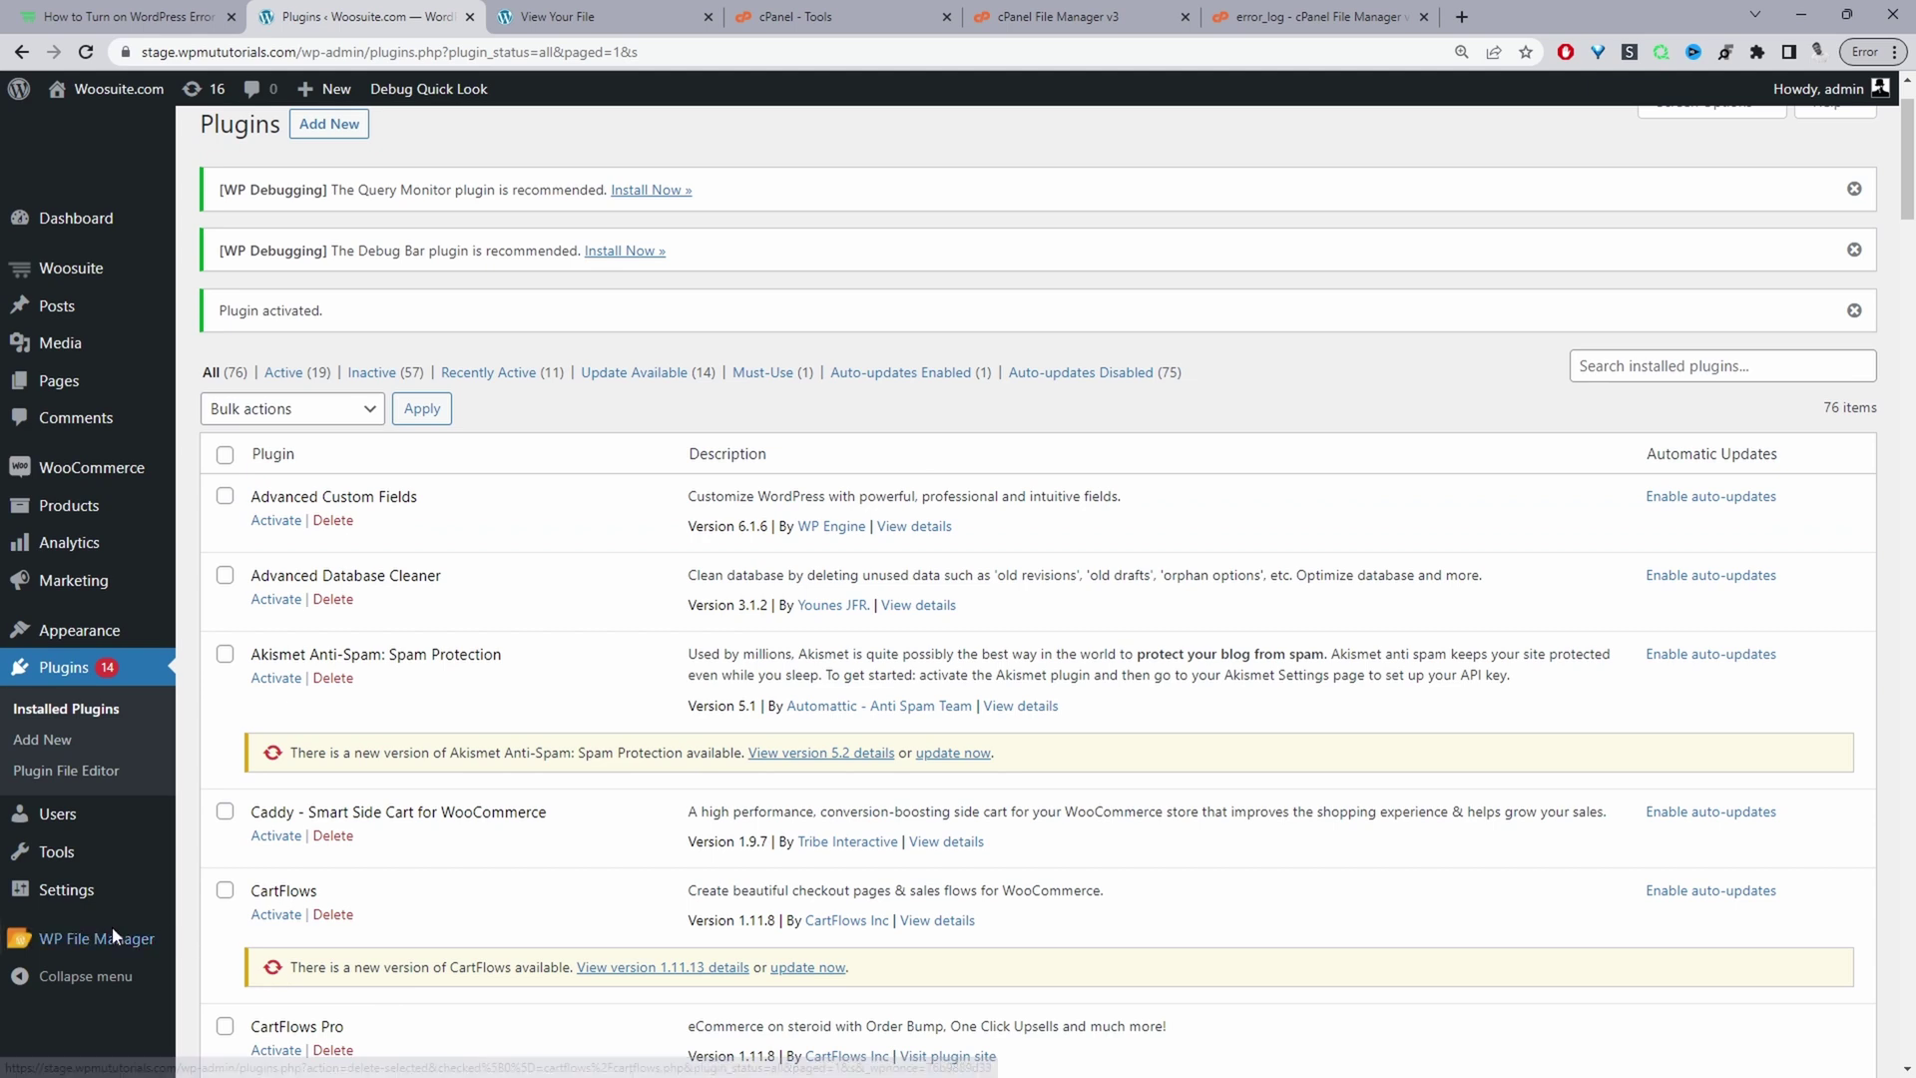
mouse_move(86, 948)
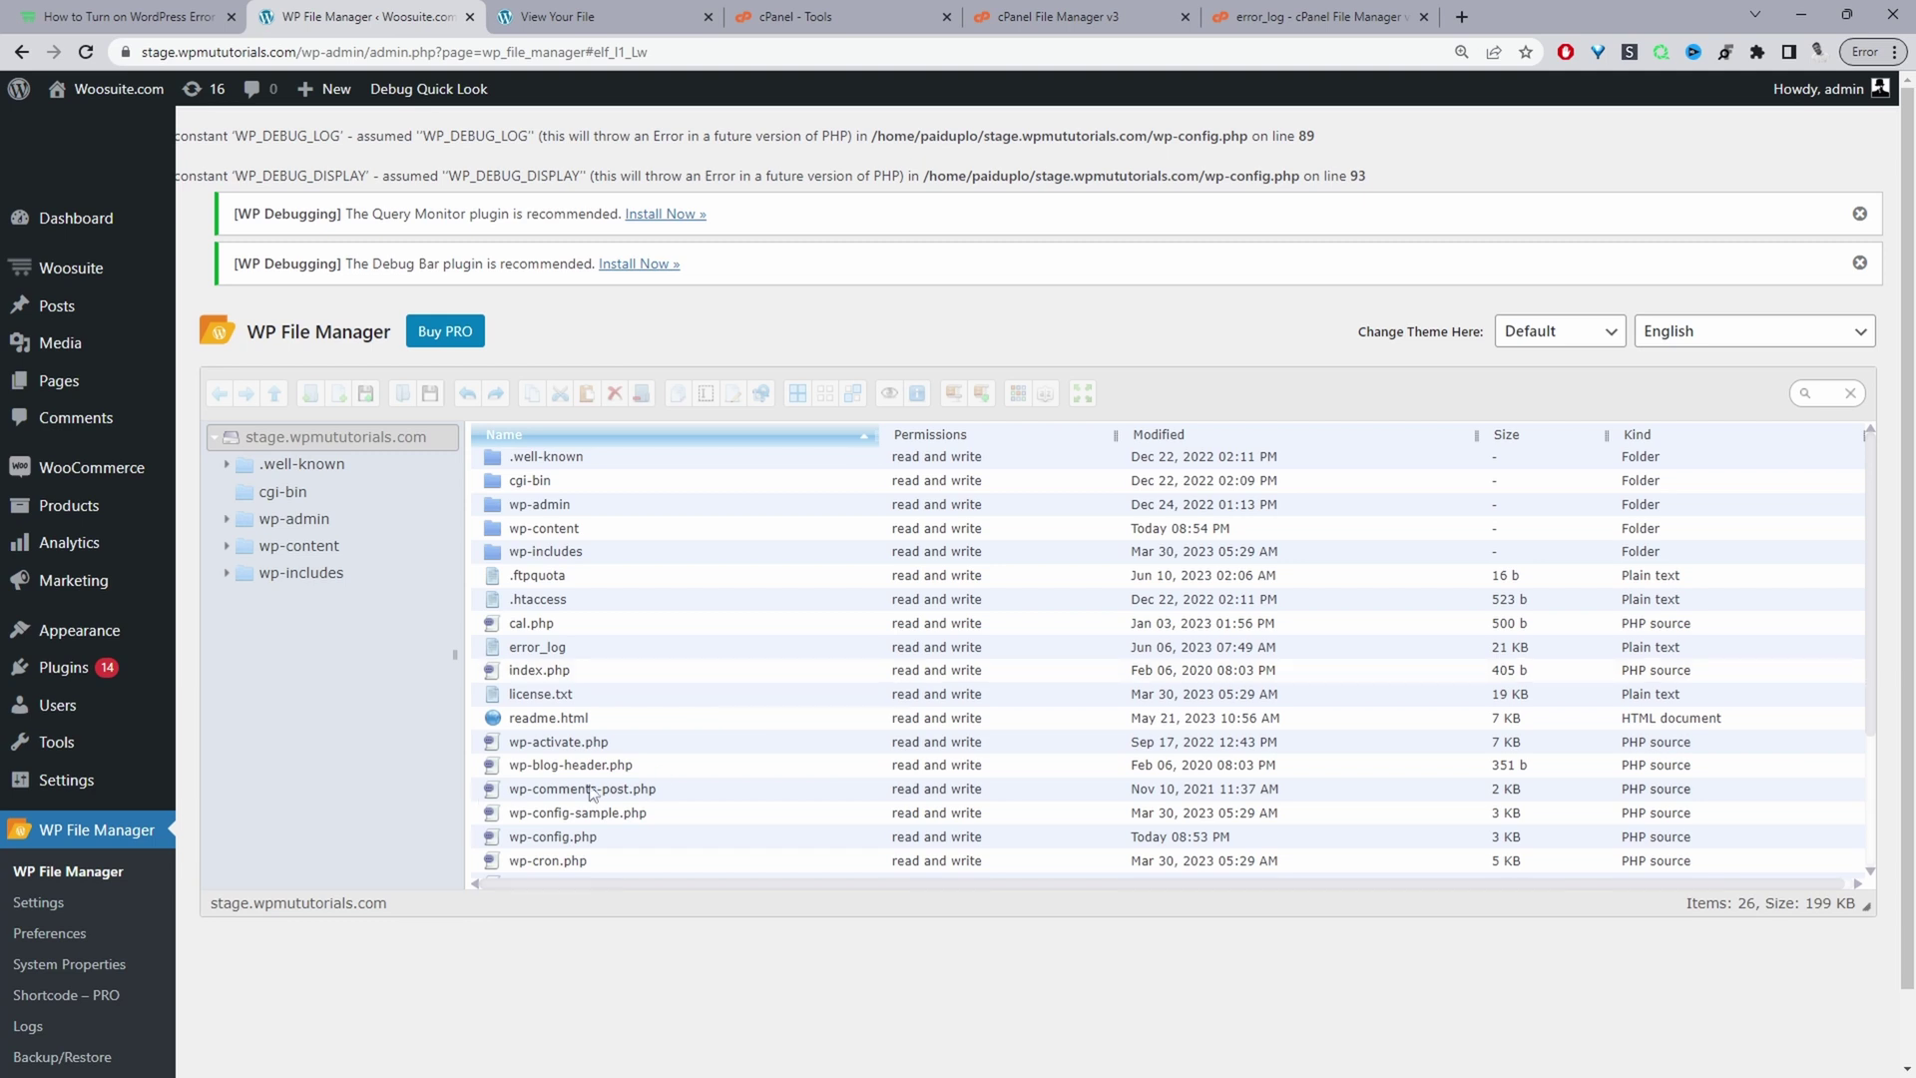
- Open wp-config.php in WP File Manager's Code Editor and view the debug-logging lines 87–95 at the end
right_click(558, 836)
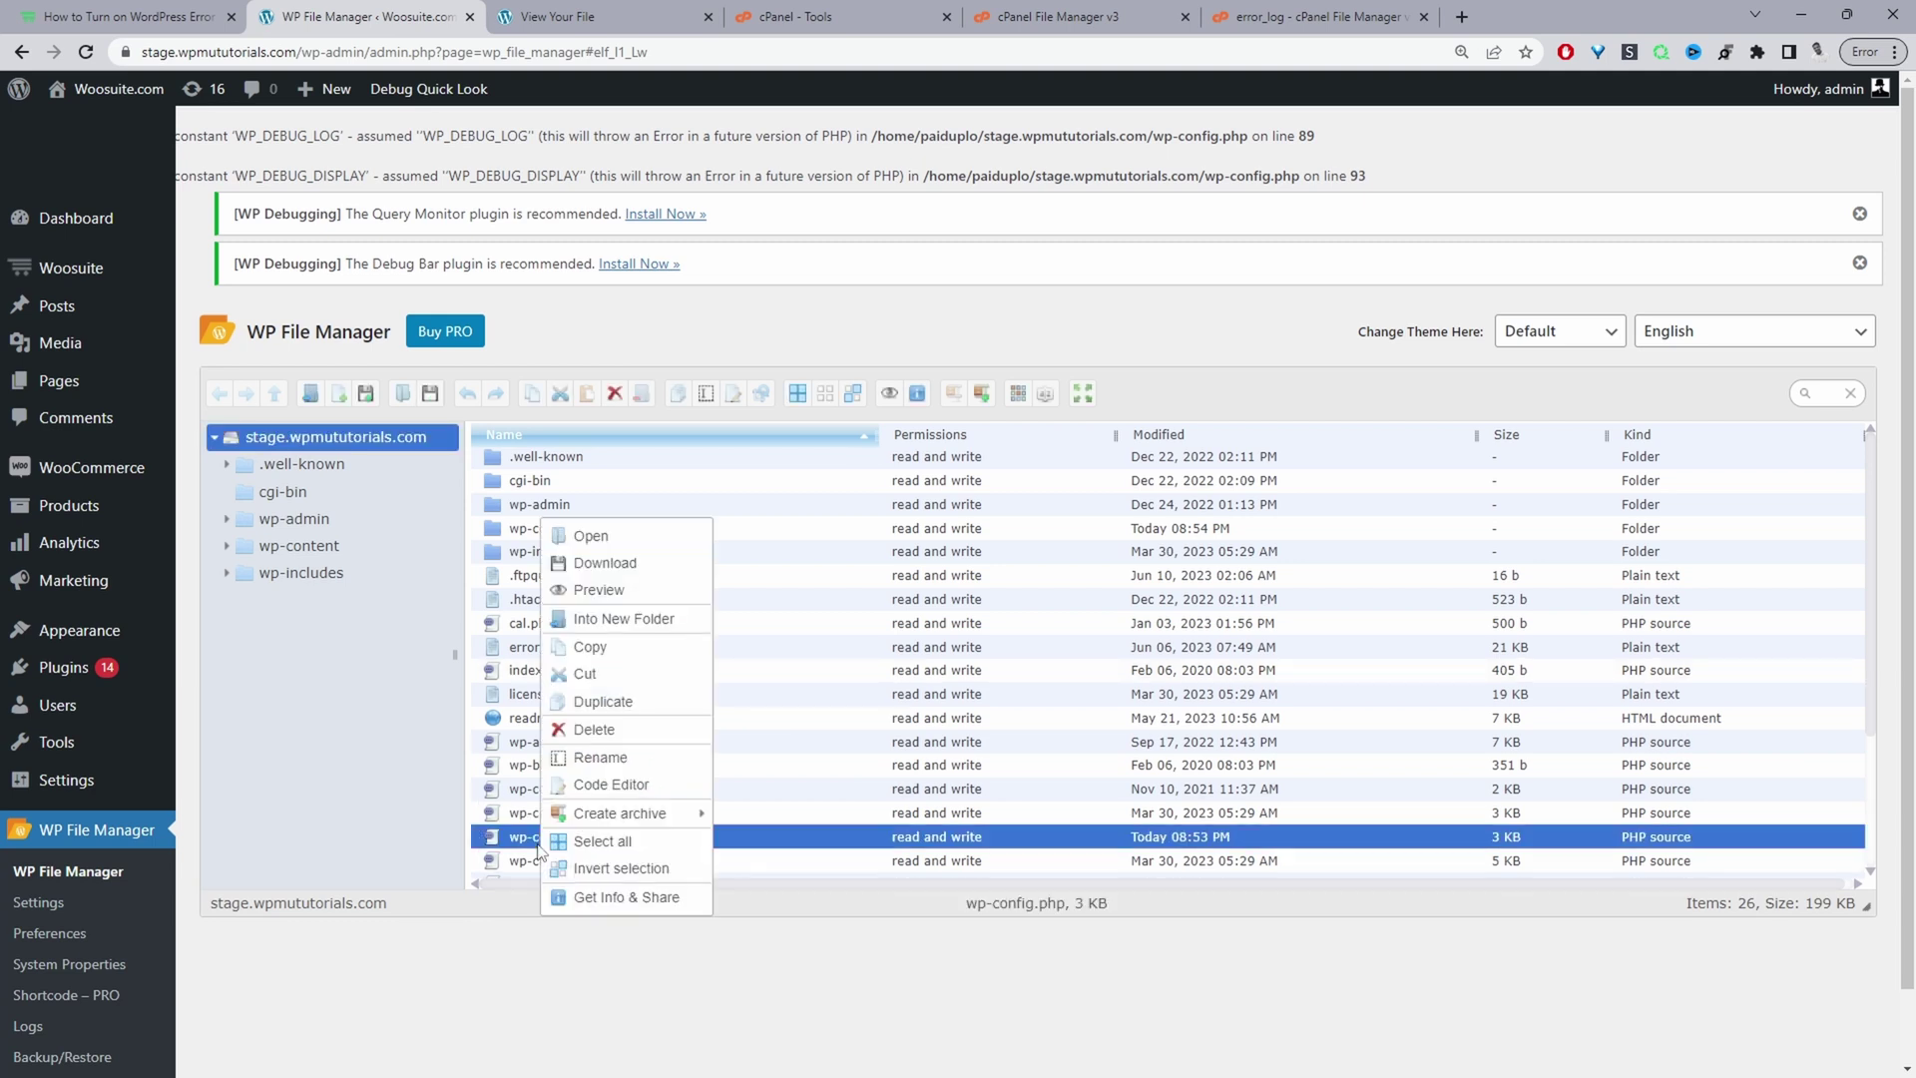
click(603, 784)
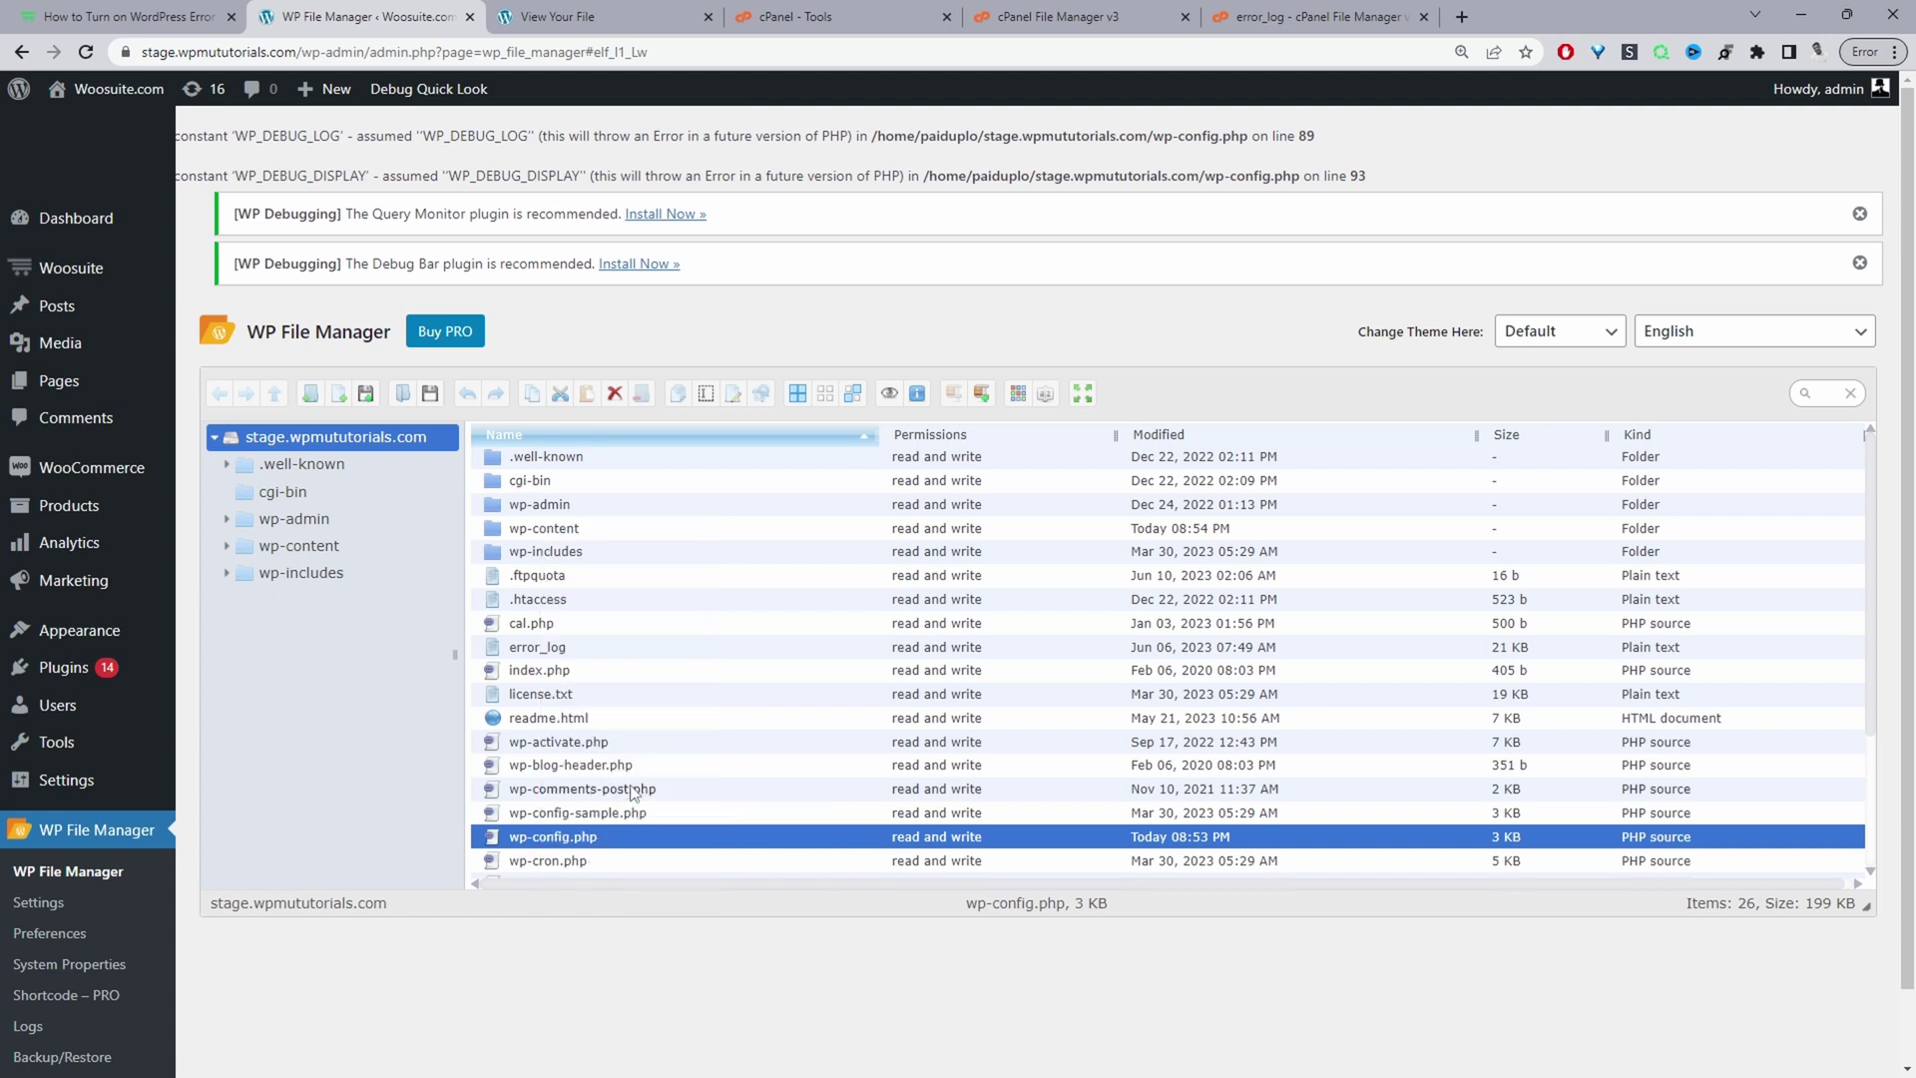
scroll(1037, 589, down, 15)
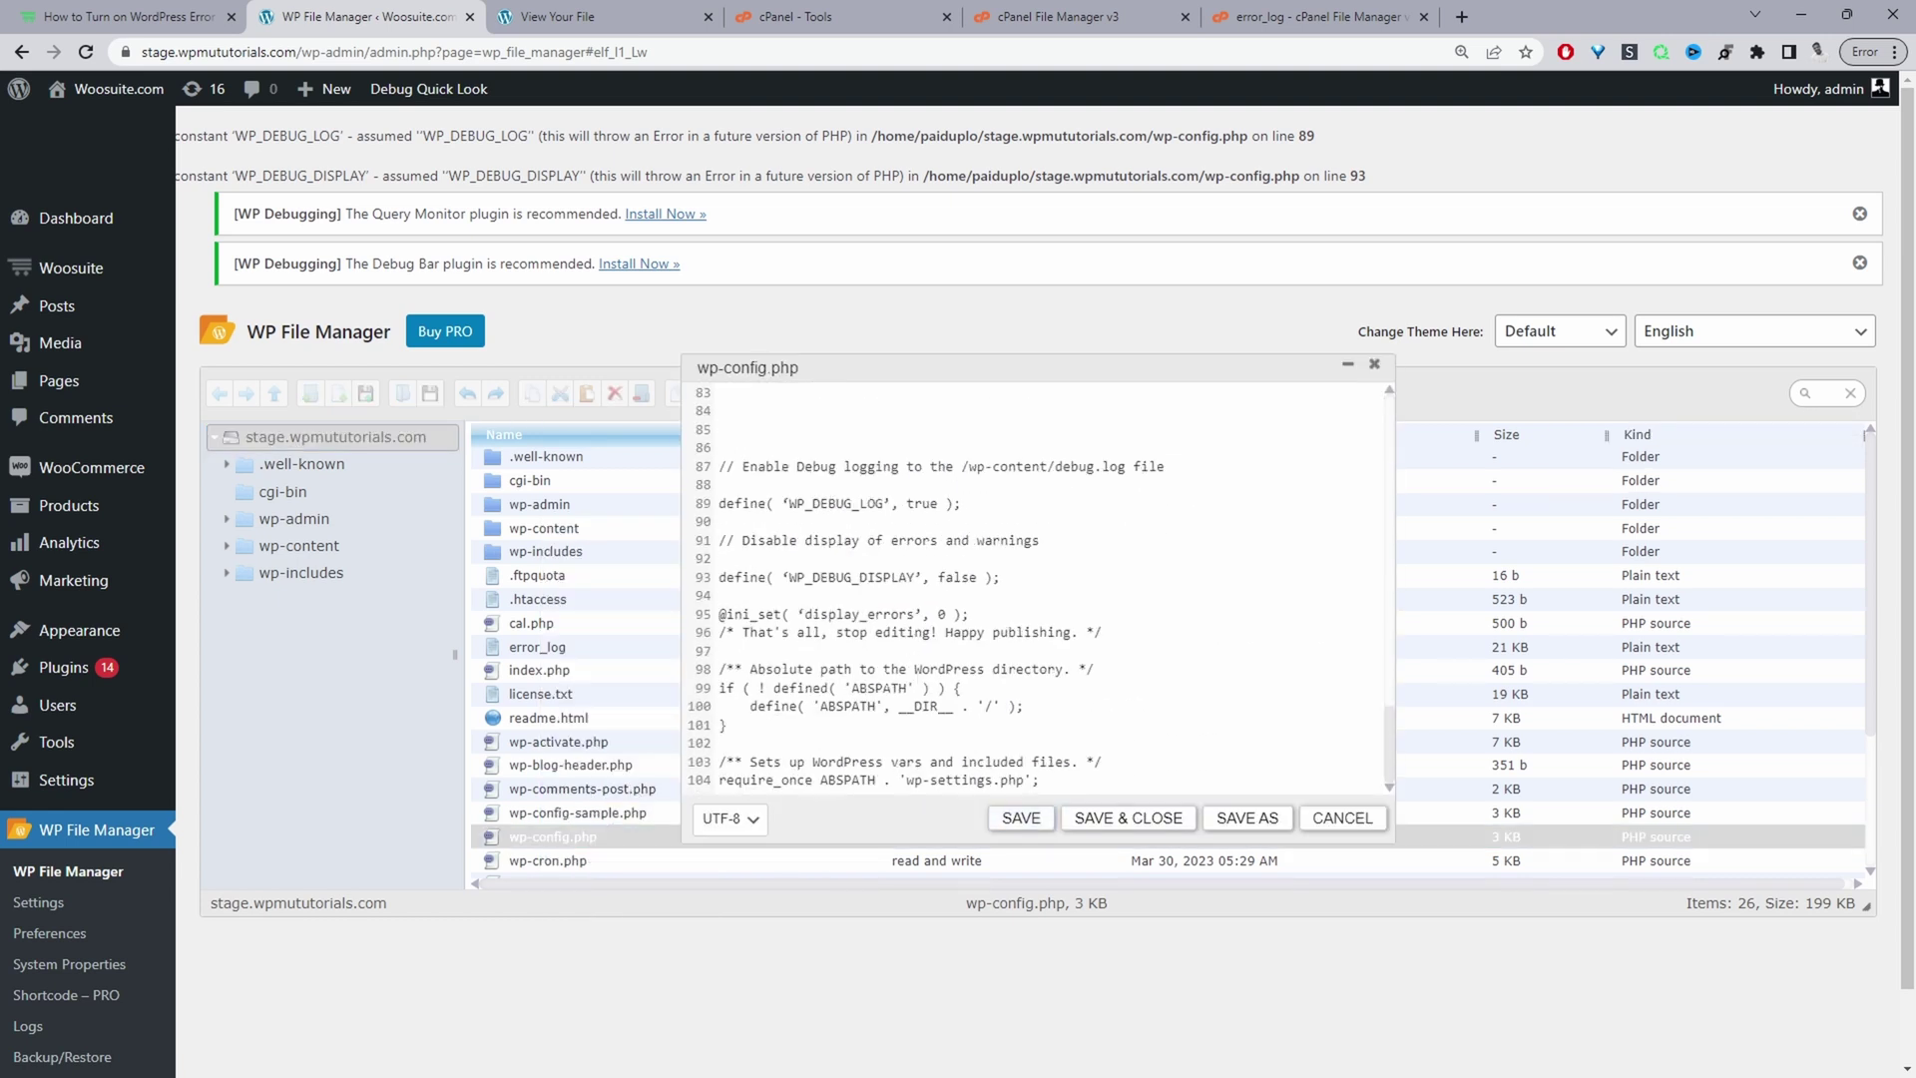